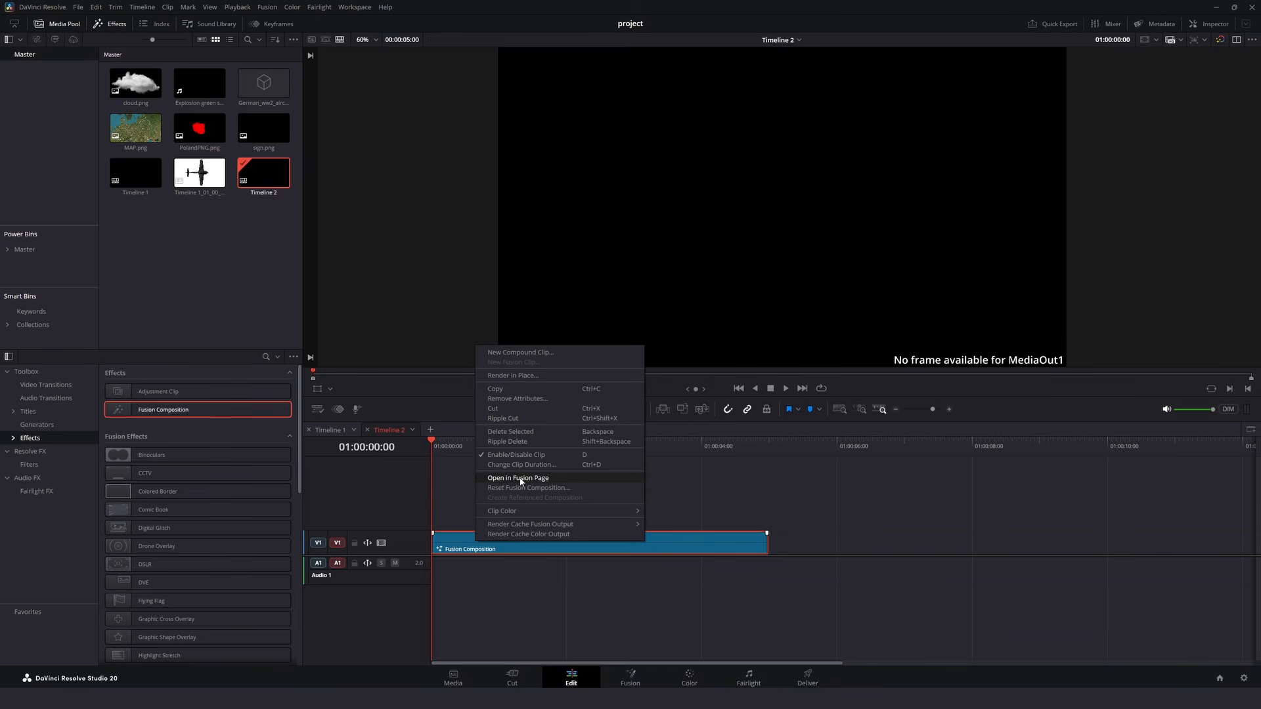
# - Open the Fusion Composition clip in the Fusion page and connect a fully transparent Background with alpha 0 to MediaOut1
pyautogui.click(521, 478)
pyautogui.moveTo(239, 532); pyautogui.dragTo(676, 566)
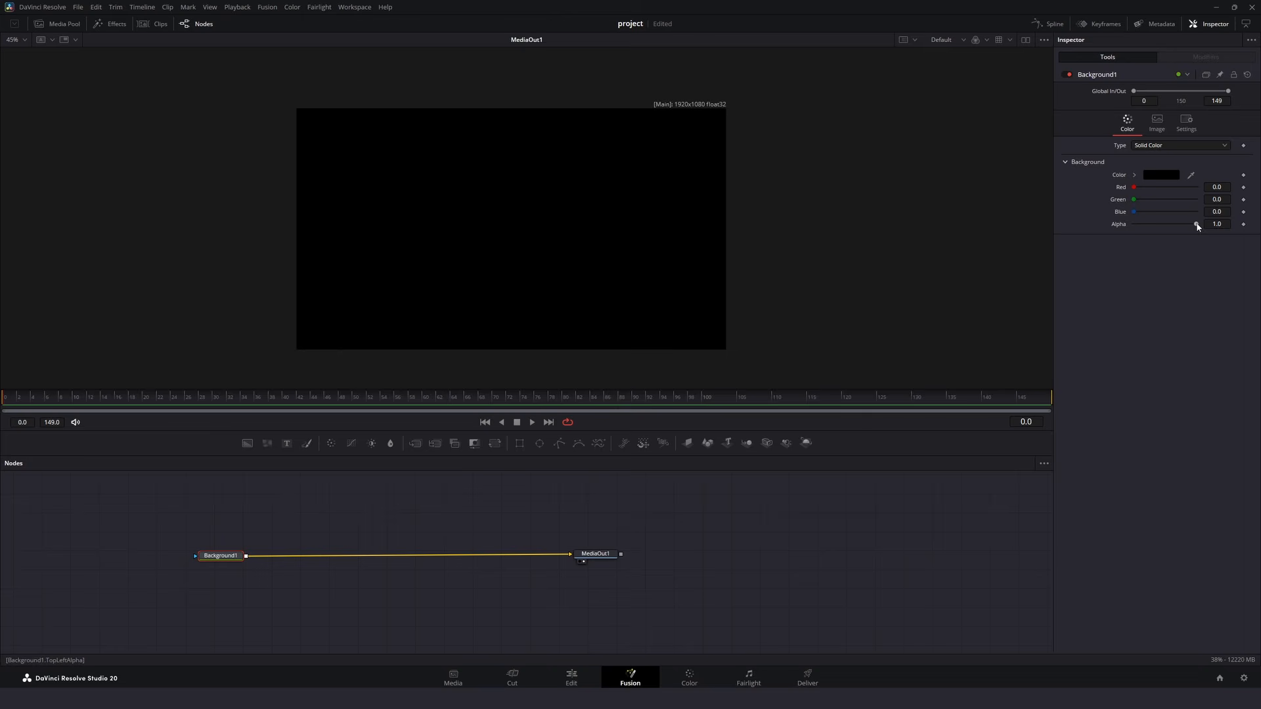
pyautogui.moveTo(1197, 225); pyautogui.dragTo(1104, 228)
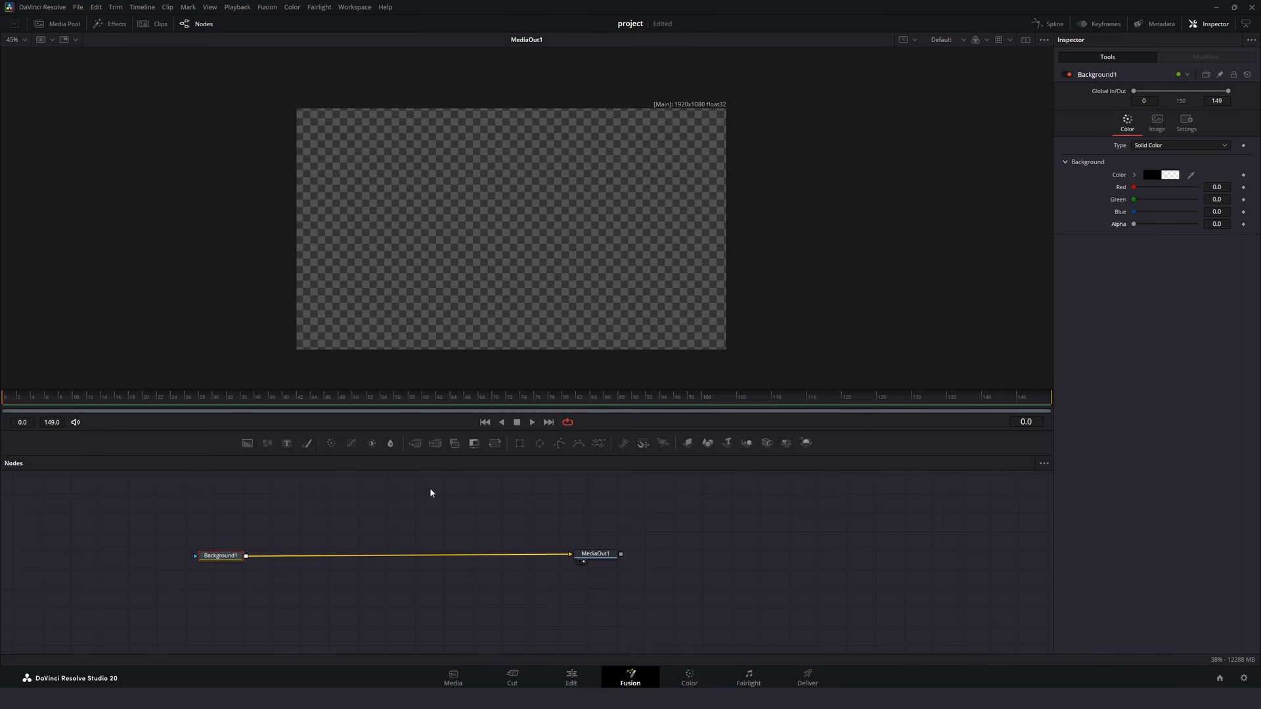
pyautogui.moveTo(449, 507); pyautogui.dragTo(560, 506)
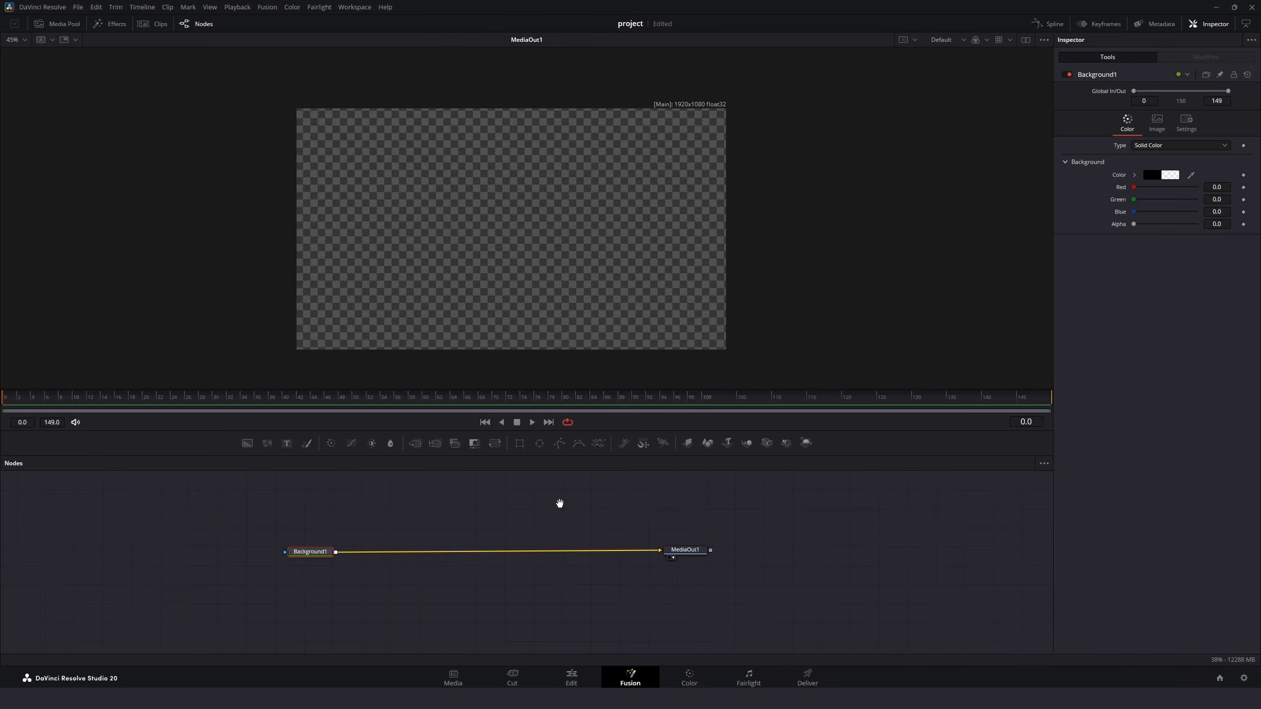
# - Add MAP.png from the media pool and merge it over the transparent Background
pyautogui.click(58, 25)
pyautogui.moveTo(146, 186); pyautogui.dragTo(408, 490)
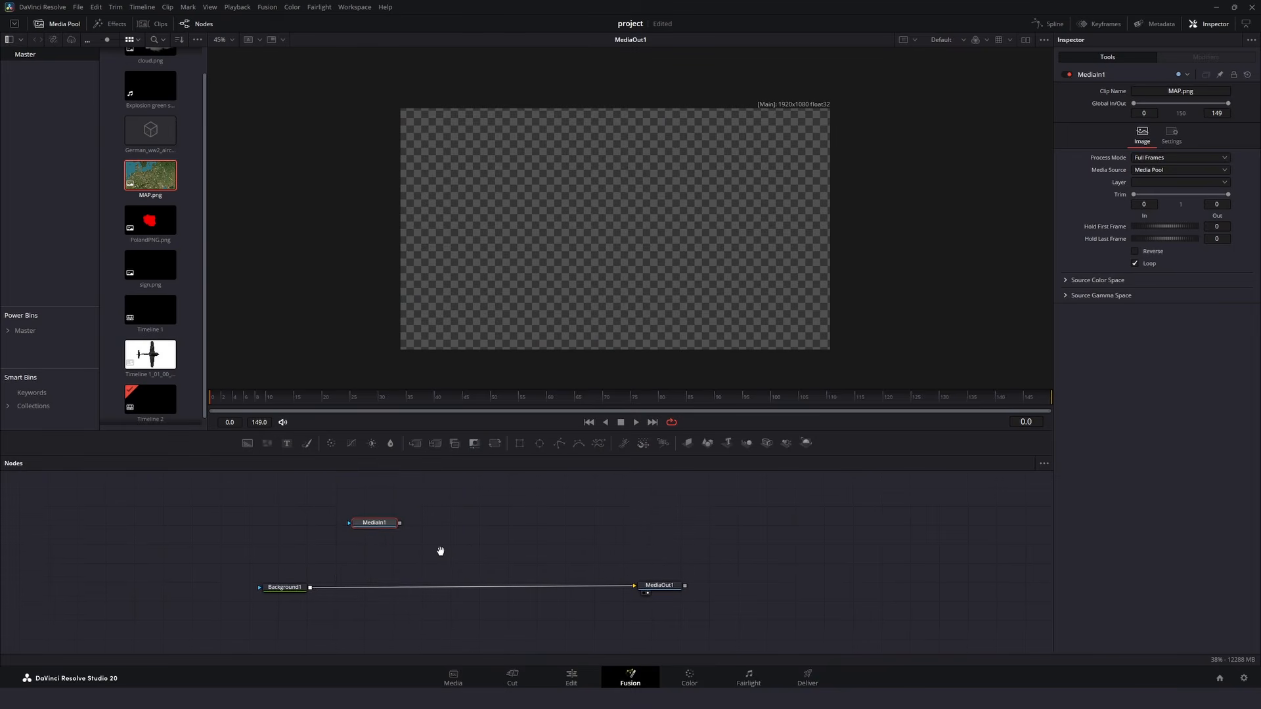
pyautogui.moveTo(396, 523); pyautogui.dragTo(334, 580)
pyautogui.click(334, 580)
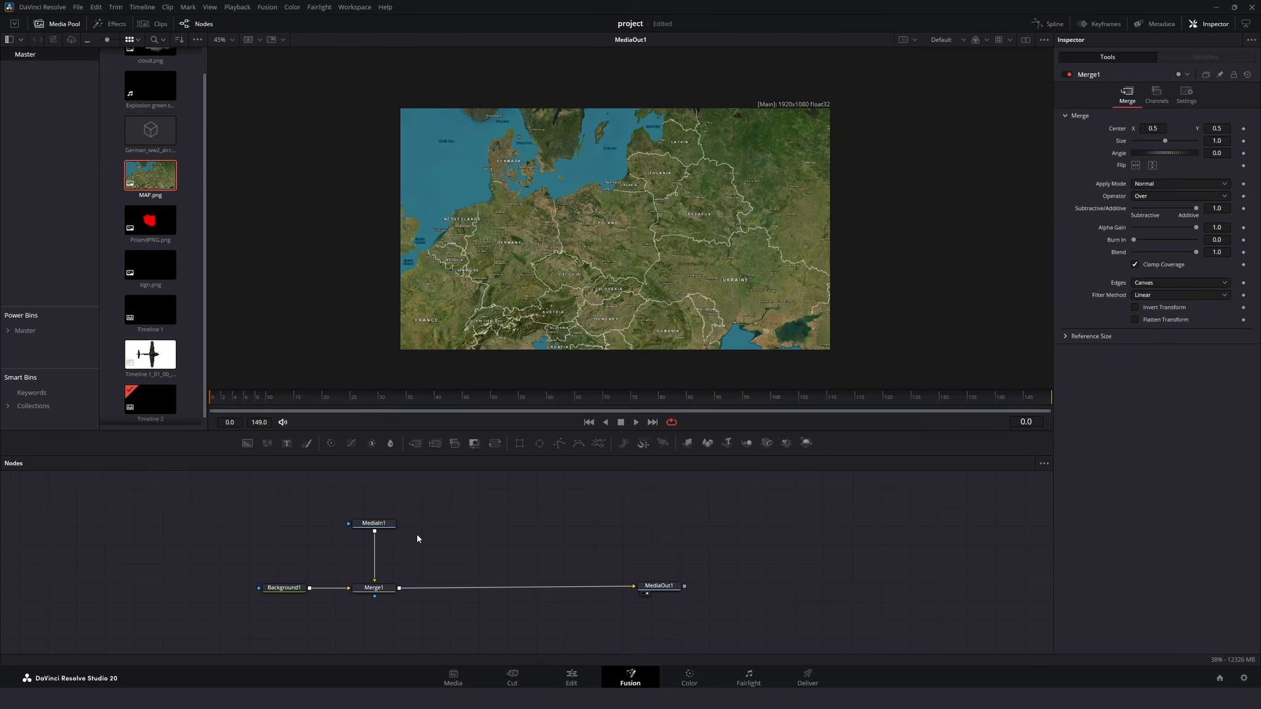
pyautogui.scroll(2, 647, 224)
pyautogui.moveTo(387, 524); pyautogui.dragTo(389, 488)
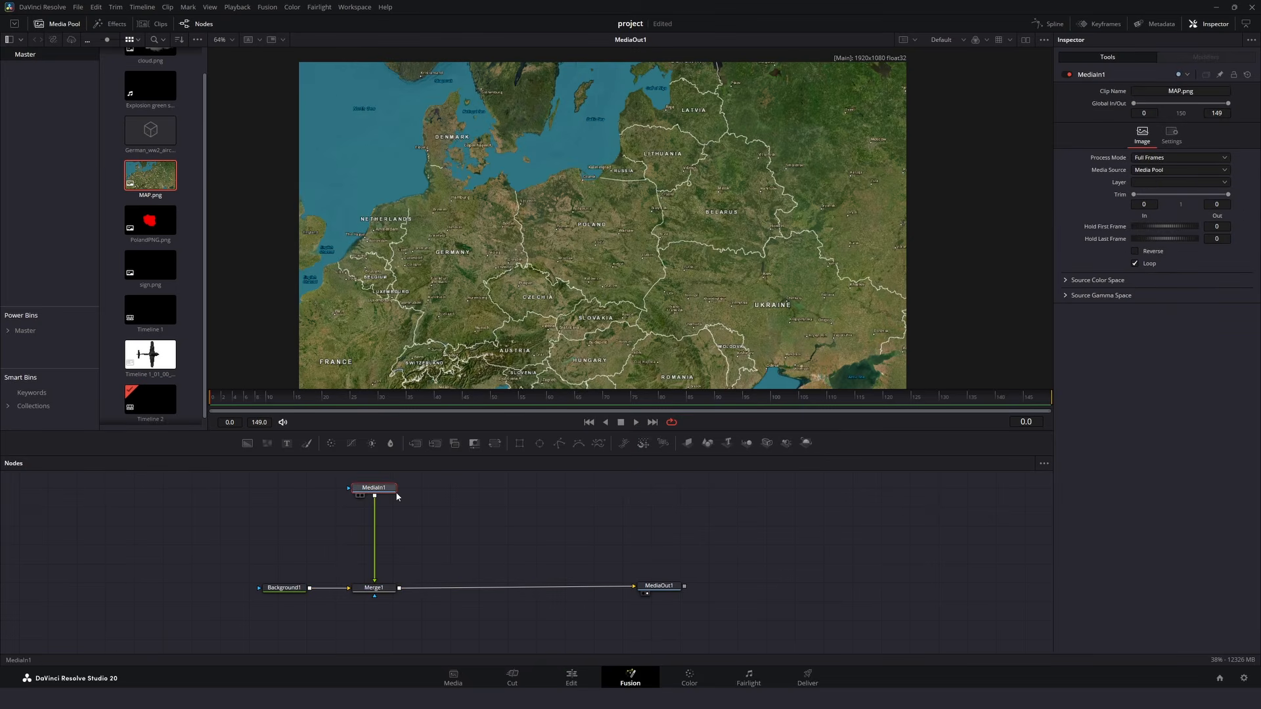
# - Add a Color Corrector after the map with saturation 0.28, contrast 0.938, lift -0.029 and brightness 0.019
pyautogui.hotkey('shift', 'space')
pyautogui.write('color')
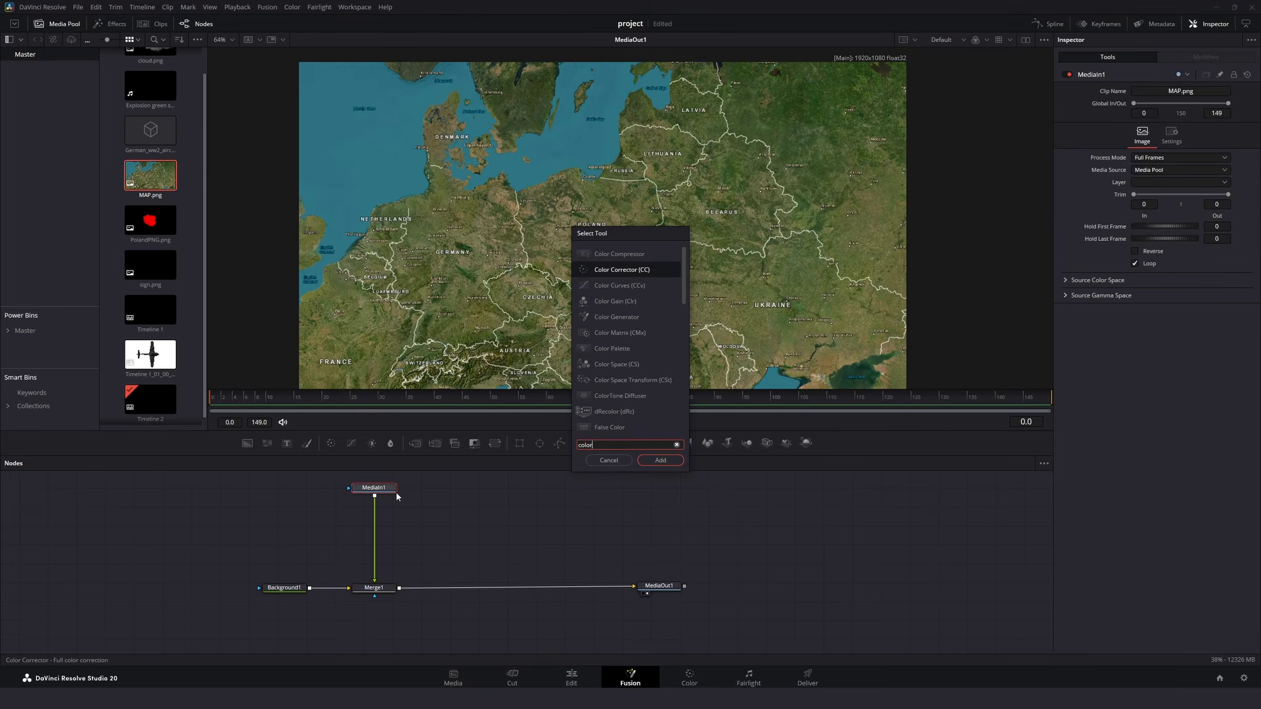
pyautogui.press('Return')
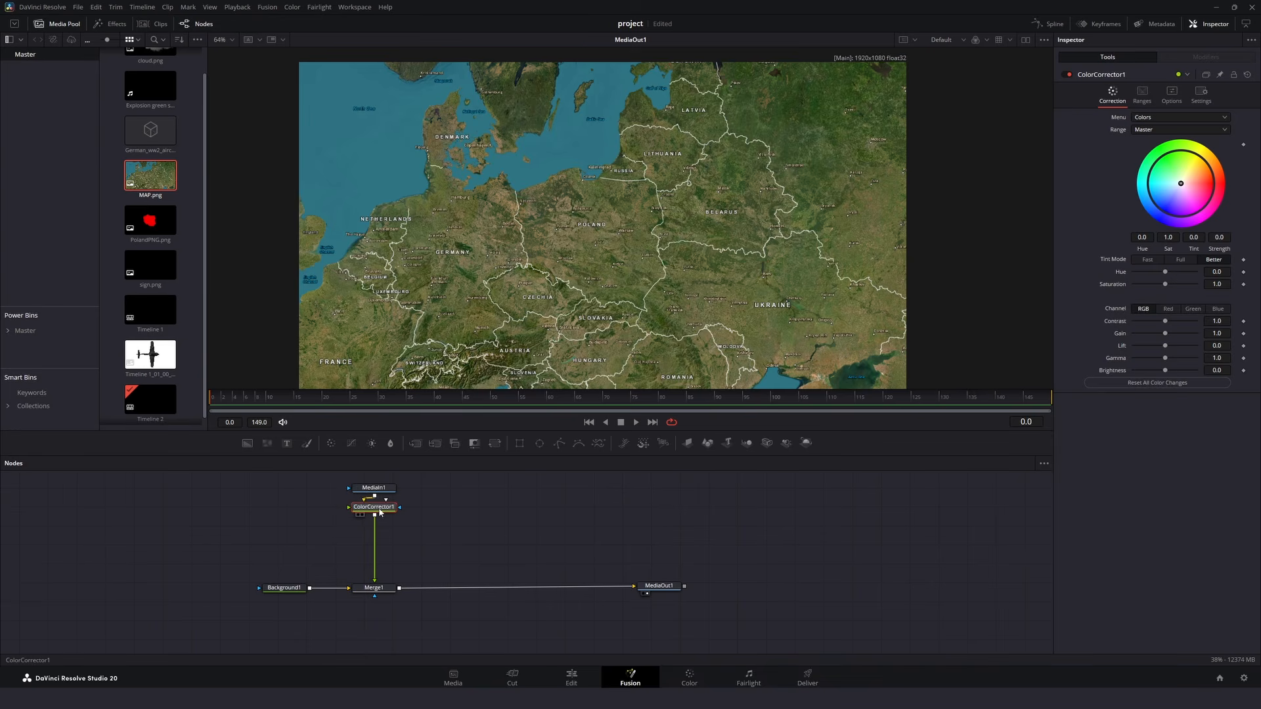
pyautogui.moveTo(380, 513); pyautogui.dragTo(399, 520)
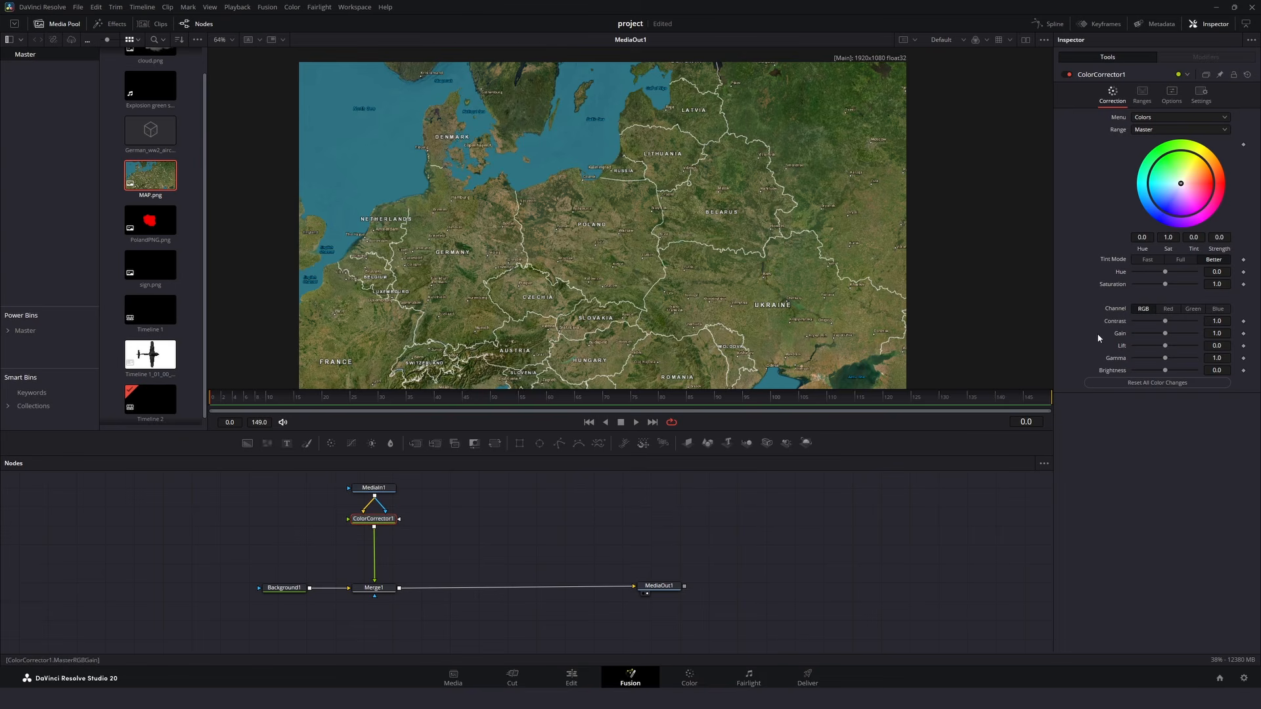
pyautogui.moveTo(1163, 286); pyautogui.dragTo(1230, 371)
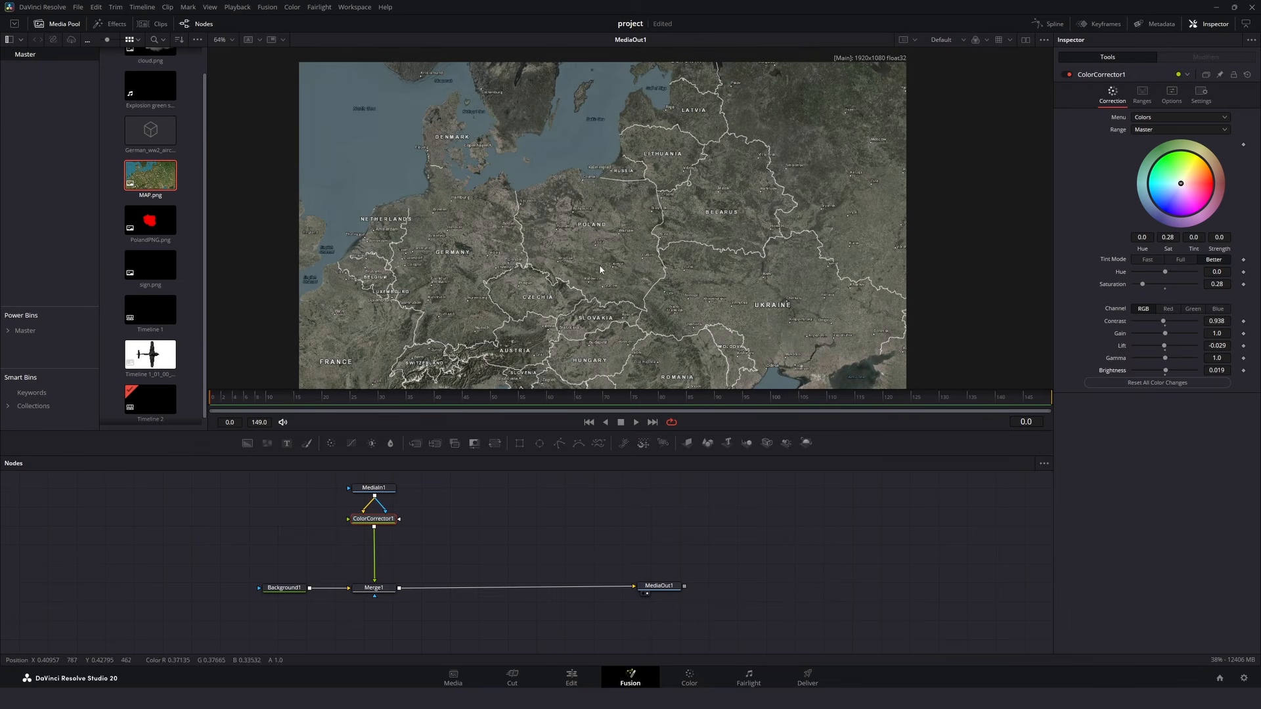
# - Add a Zoom Blur after the Color Corrector and set its zoom amount to 0.11
pyautogui.hotkey('shift', 'space')
pyautogui.write('color')
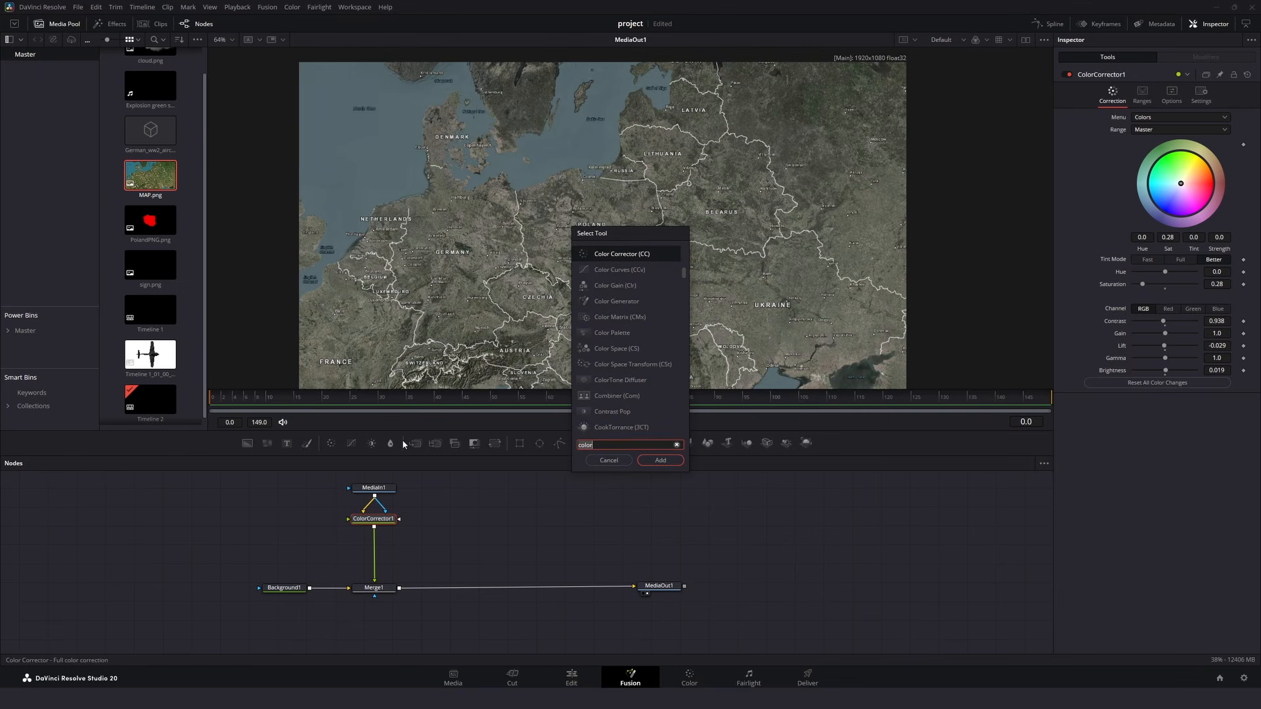
pyautogui.press('BackSpace')
pyautogui.press('BackSpace')
pyautogui.press('BackSpace')
pyautogui.press('BackSpace')
pyautogui.press('BackSpace')
pyautogui.write('zo')
pyautogui.press('Return')
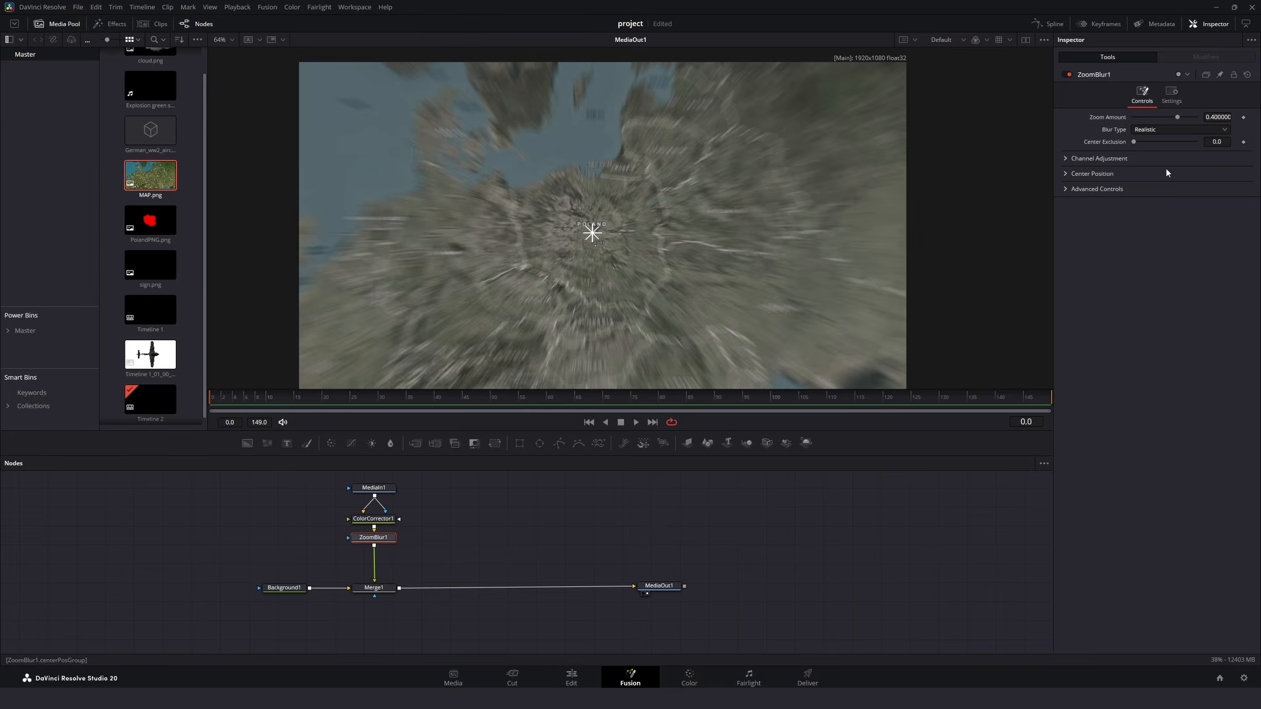
pyautogui.moveTo(1176, 118); pyautogui.dragTo(1168, 119)
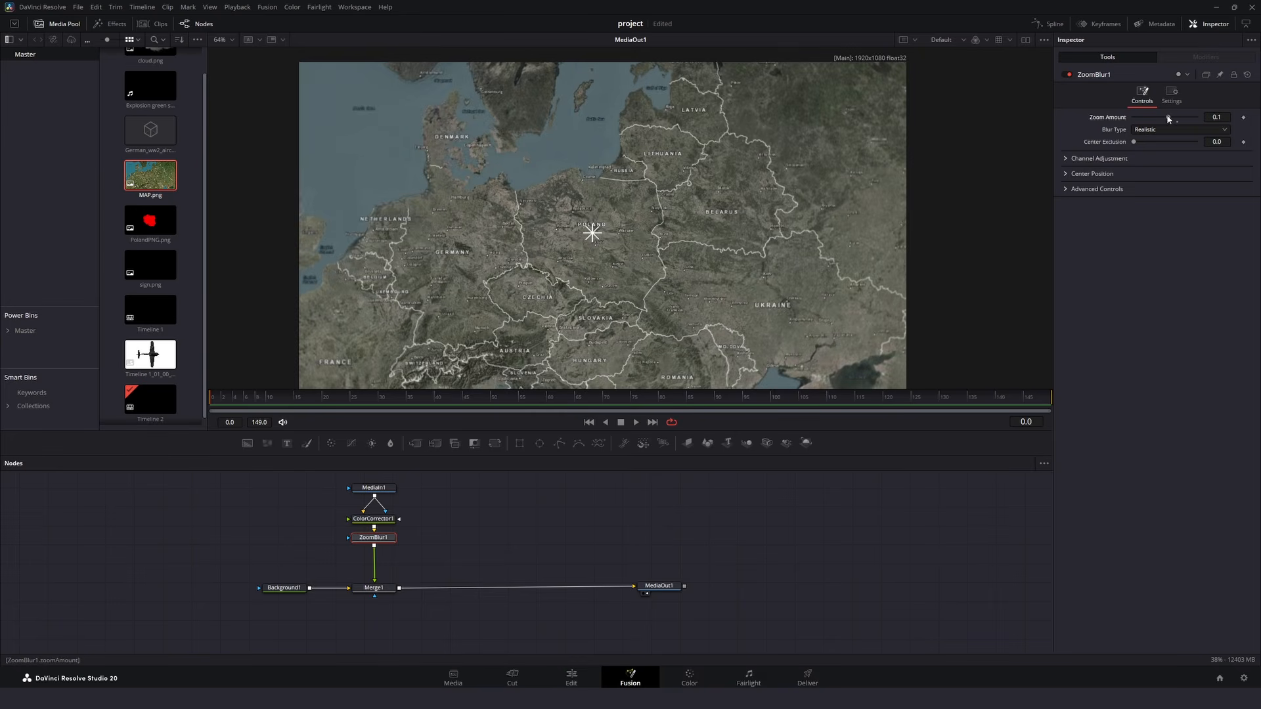
pyautogui.click(962, 165)
pyautogui.scroll(4, 335, 298)
pyautogui.scroll(-2, 307, 264)
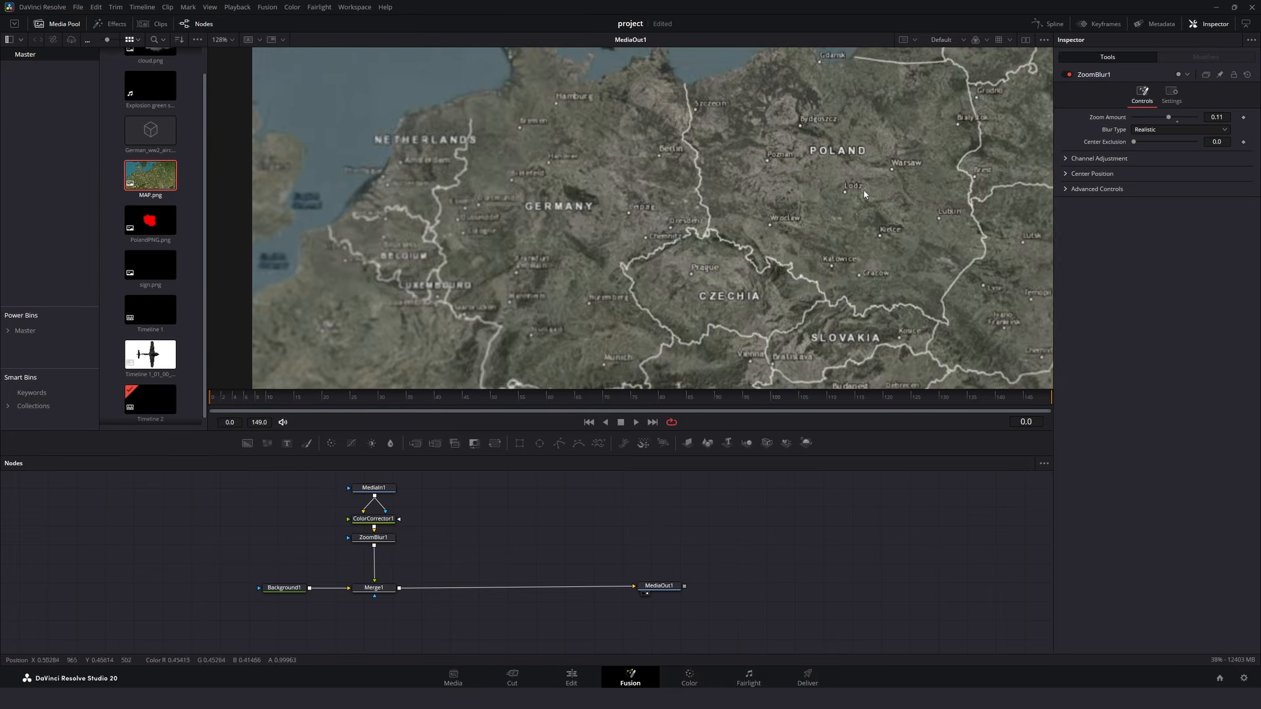
pyautogui.moveTo(862, 191); pyautogui.dragTo(218, 263)
pyautogui.scroll(-4, 504, 257)
# - Add a Vignette after the Zoom Blur with size 0.8898, anamorphism 1.949 and softness about 0.378
pyautogui.hotkey('shift', 'space')
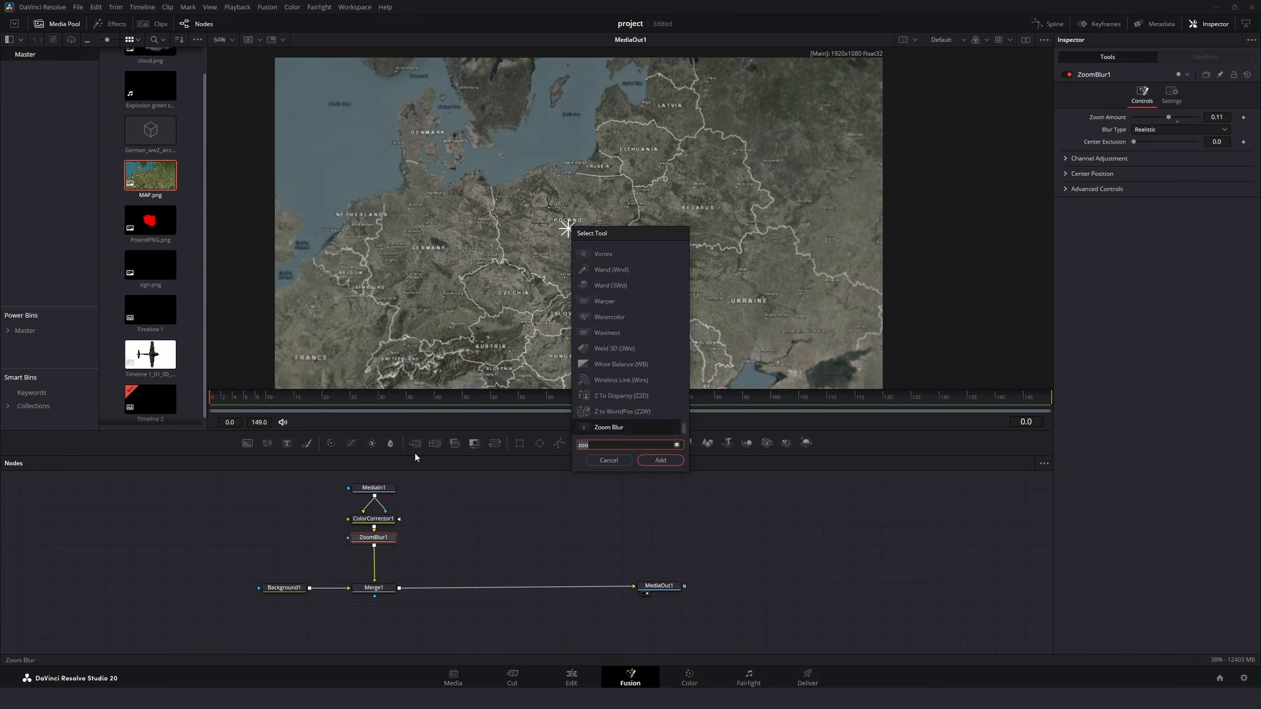
pyautogui.write('vig')
pyautogui.press('Return')
pyautogui.moveTo(1160, 147); pyautogui.dragTo(1163, 189)
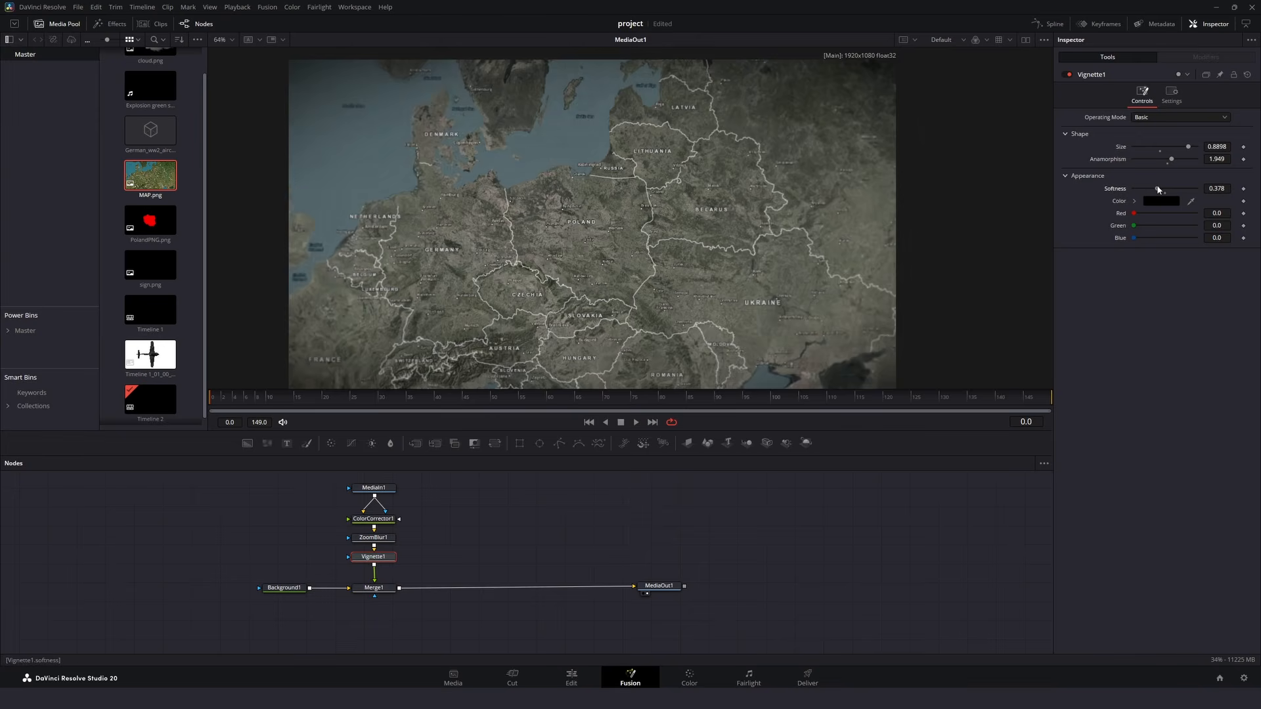
# - Merge a white Background over the map and mask it with a Polygon
pyautogui.moveTo(247, 442); pyautogui.dragTo(397, 587)
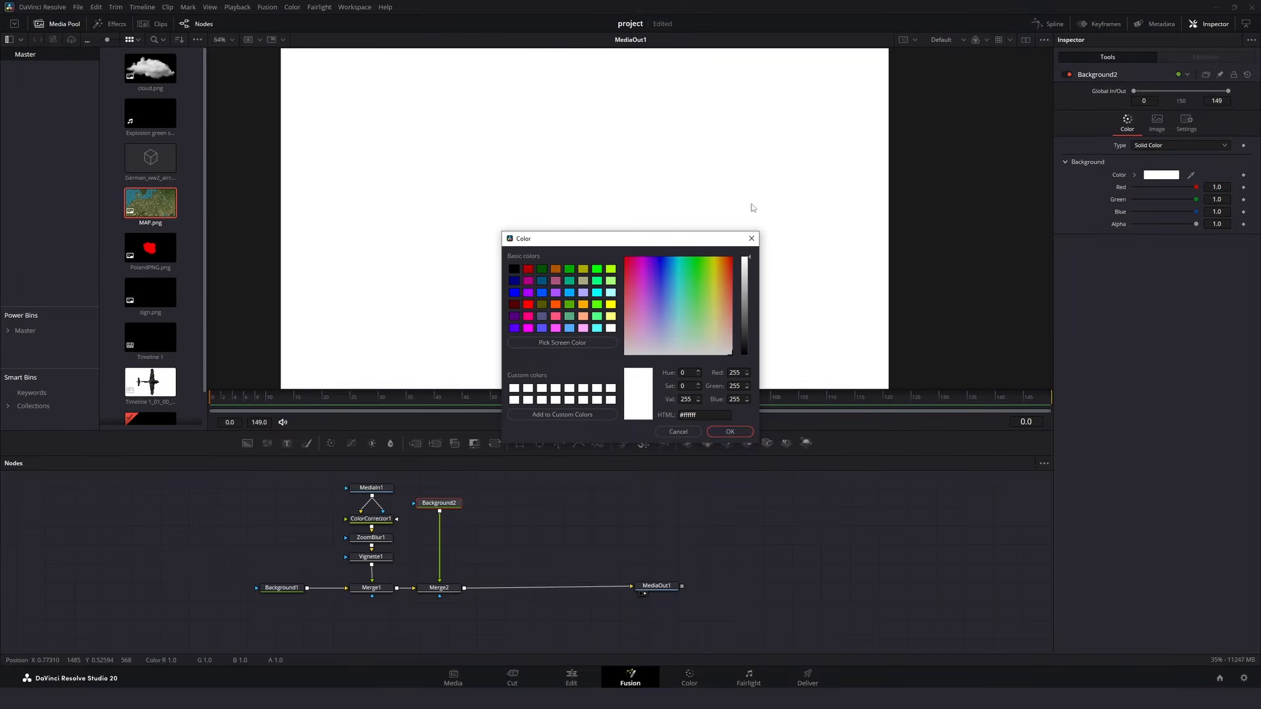
pyautogui.click(730, 431)
pyautogui.click(558, 444)
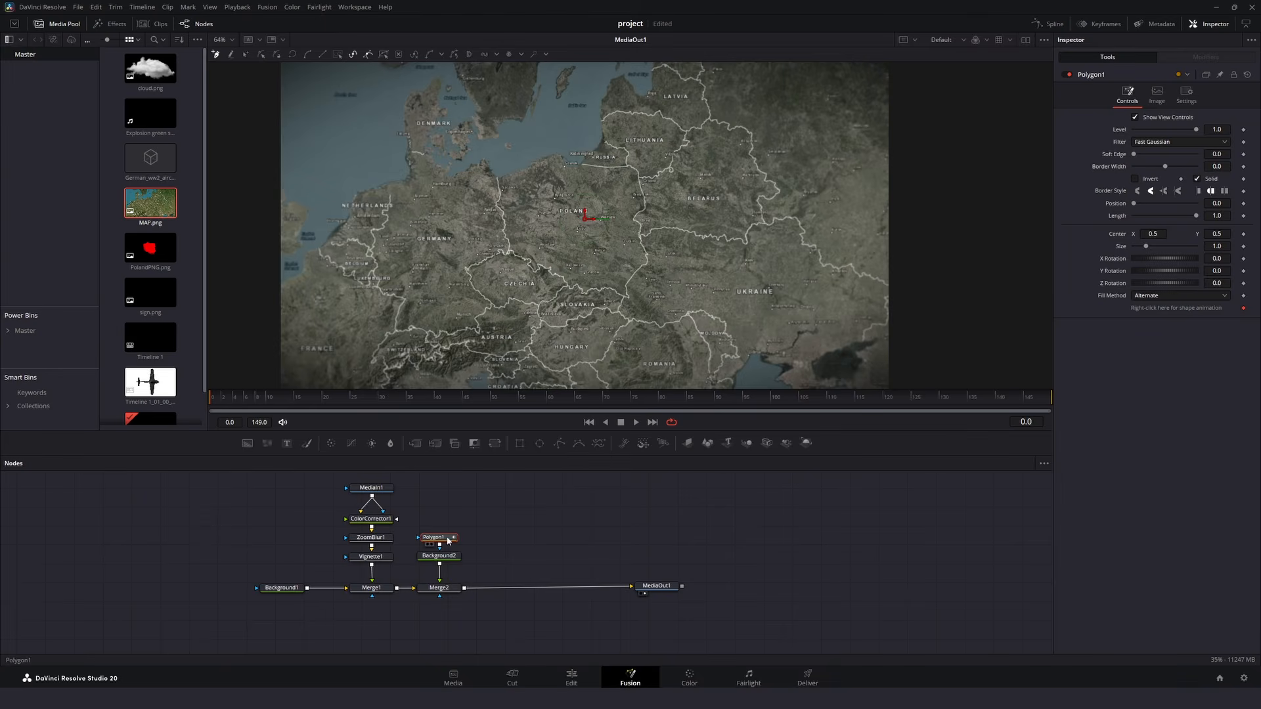
# - Trace Poland's border all the way round with the polygon mask, starting at the coast near Szczecin, and close the shape
pyautogui.scroll(6, 551, 242)
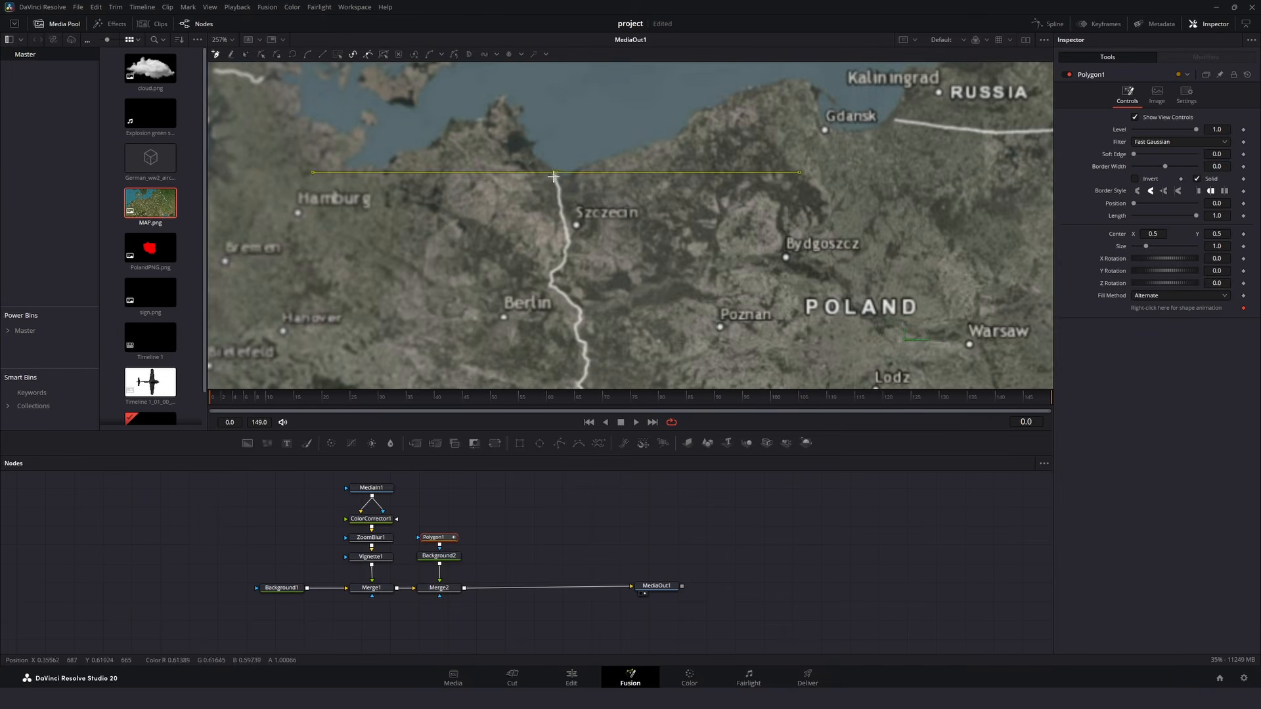
pyautogui.click(582, 343)
pyautogui.click(585, 343)
pyautogui.click(584, 355)
pyautogui.moveTo(587, 358); pyautogui.dragTo(573, 182)
pyautogui.click(574, 183)
pyautogui.click(573, 190)
pyautogui.click(570, 199)
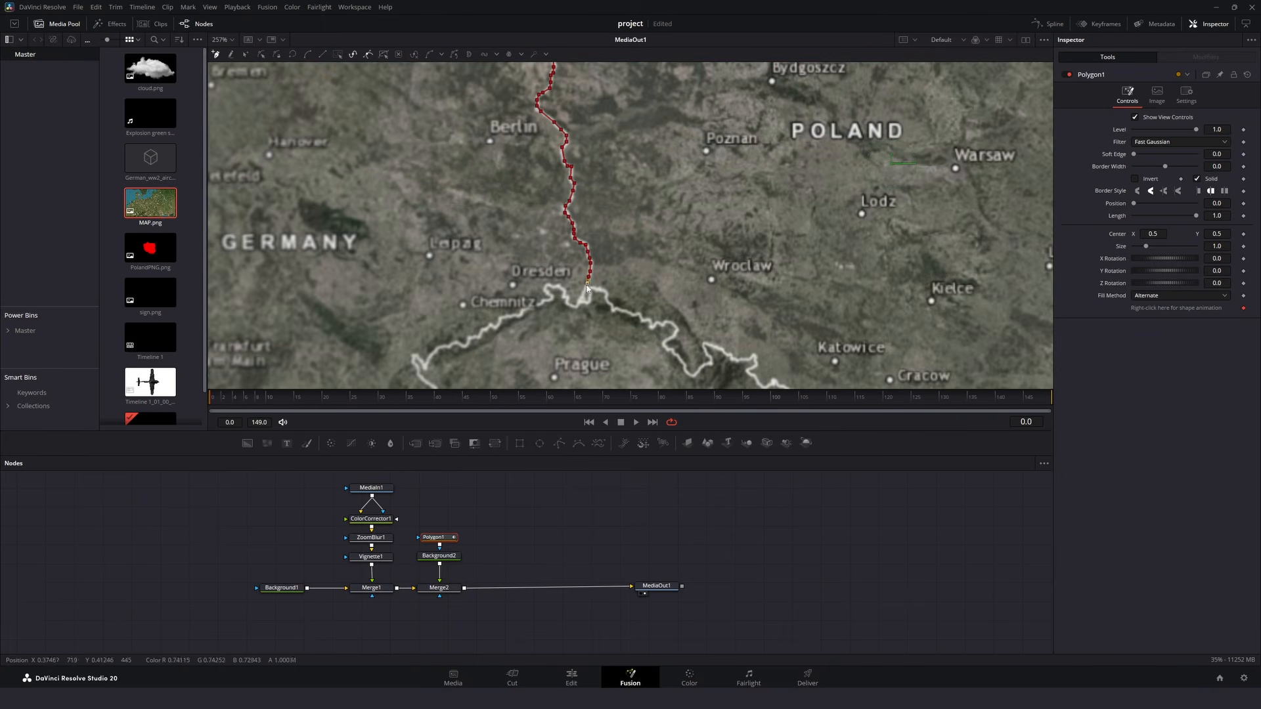
pyautogui.click(643, 320)
pyautogui.click(652, 325)
pyautogui.click(673, 322)
pyautogui.click(668, 349)
pyautogui.moveTo(680, 362); pyautogui.dragTo(486, 219)
pyautogui.click(499, 230)
pyautogui.click(516, 220)
pyautogui.click(522, 203)
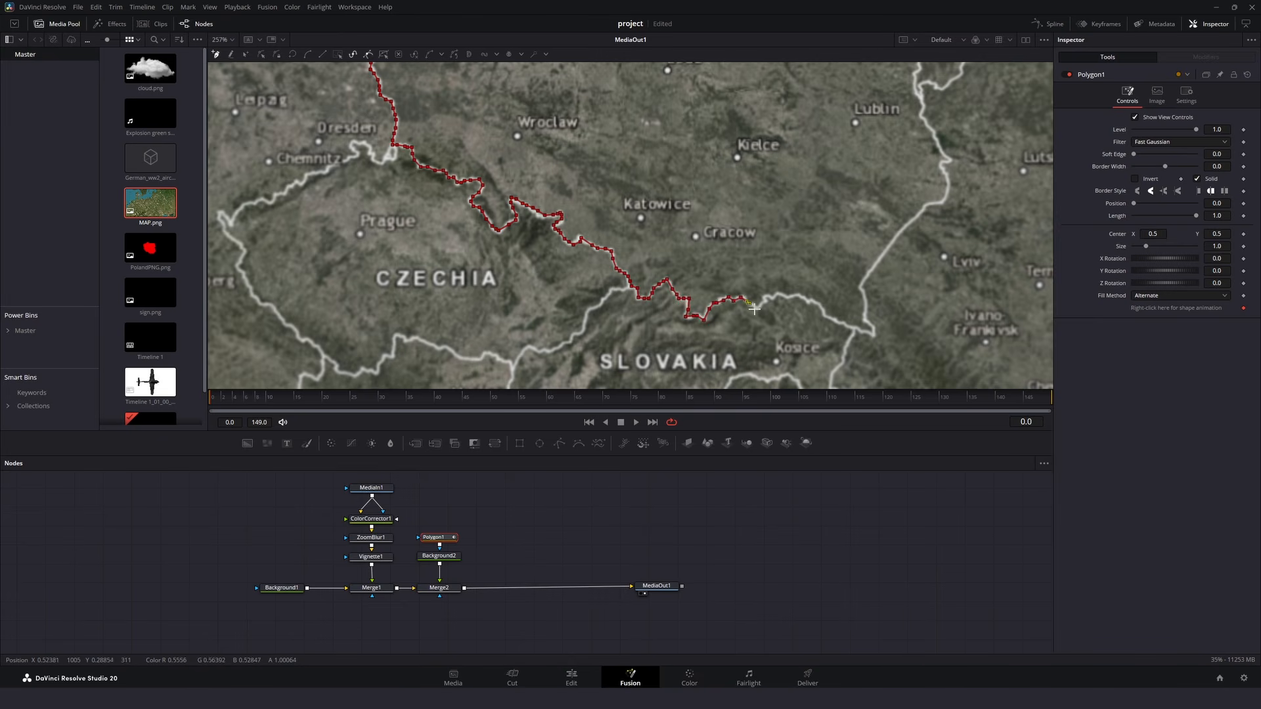
pyautogui.click(755, 309)
pyautogui.click(764, 305)
pyautogui.click(764, 297)
pyautogui.click(771, 297)
pyautogui.moveTo(777, 296); pyautogui.dragTo(492, 293)
pyautogui.click(494, 292)
pyautogui.click(504, 293)
pyautogui.click(513, 292)
pyautogui.click(589, 325)
pyautogui.click(580, 311)
pyautogui.click(582, 299)
pyautogui.click(581, 291)
pyautogui.click(575, 283)
pyautogui.click(615, 234)
pyautogui.moveTo(635, 211); pyautogui.dragTo(537, 288)
pyautogui.click(539, 287)
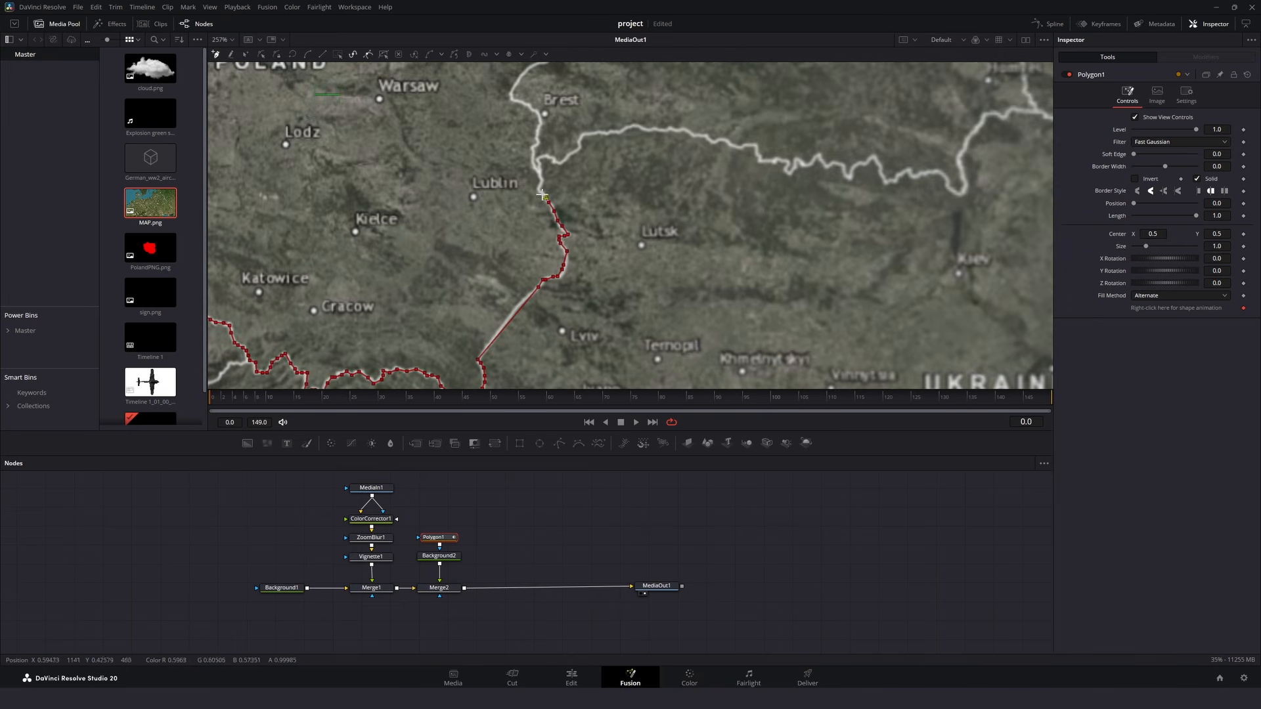
pyautogui.moveTo(525, 82); pyautogui.dragTo(696, 298)
pyautogui.click(695, 284)
pyautogui.click(725, 262)
pyautogui.click(709, 175)
pyautogui.moveTo(707, 164); pyautogui.dragTo(737, 385)
pyautogui.click(730, 346)
pyautogui.click(690, 314)
pyautogui.click(650, 321)
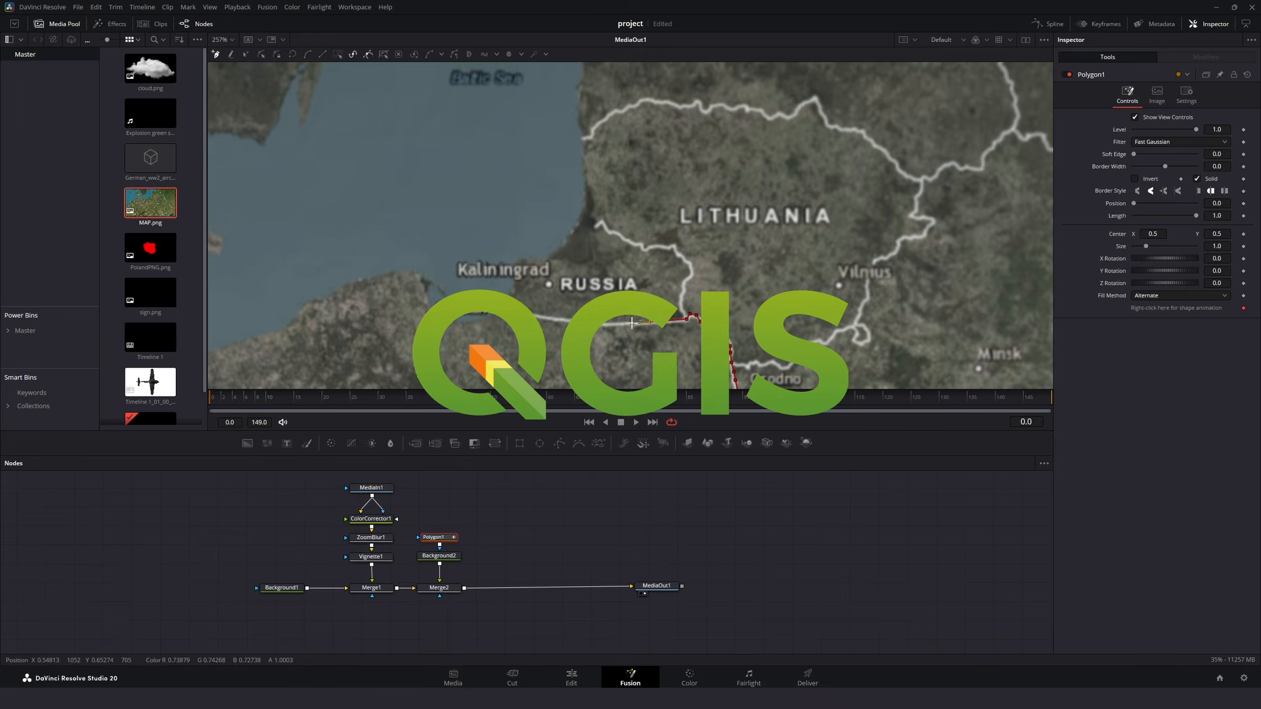
pyautogui.click(456, 324)
pyautogui.click(432, 285)
pyautogui.click(410, 271)
pyautogui.moveTo(383, 274); pyautogui.dragTo(662, 266)
pyautogui.click(629, 274)
pyautogui.click(605, 288)
pyautogui.click(584, 294)
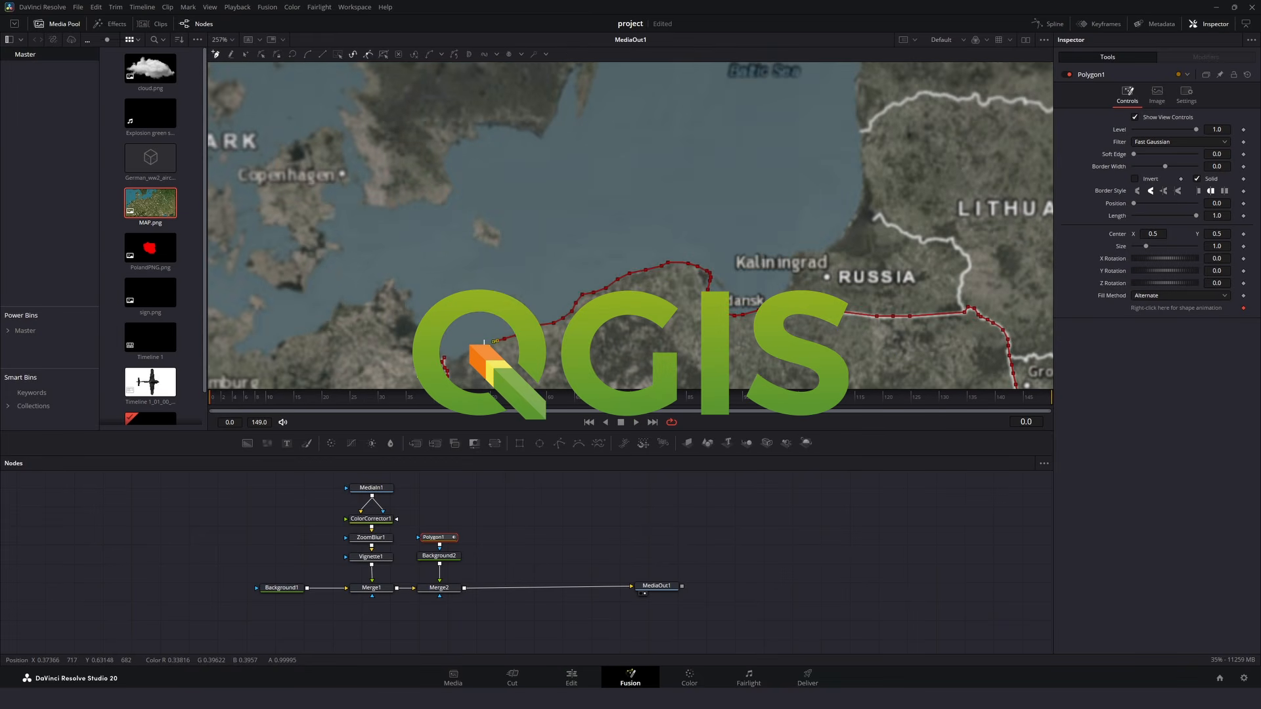
pyautogui.click(493, 342)
pyautogui.scroll(-5, 657, 263)
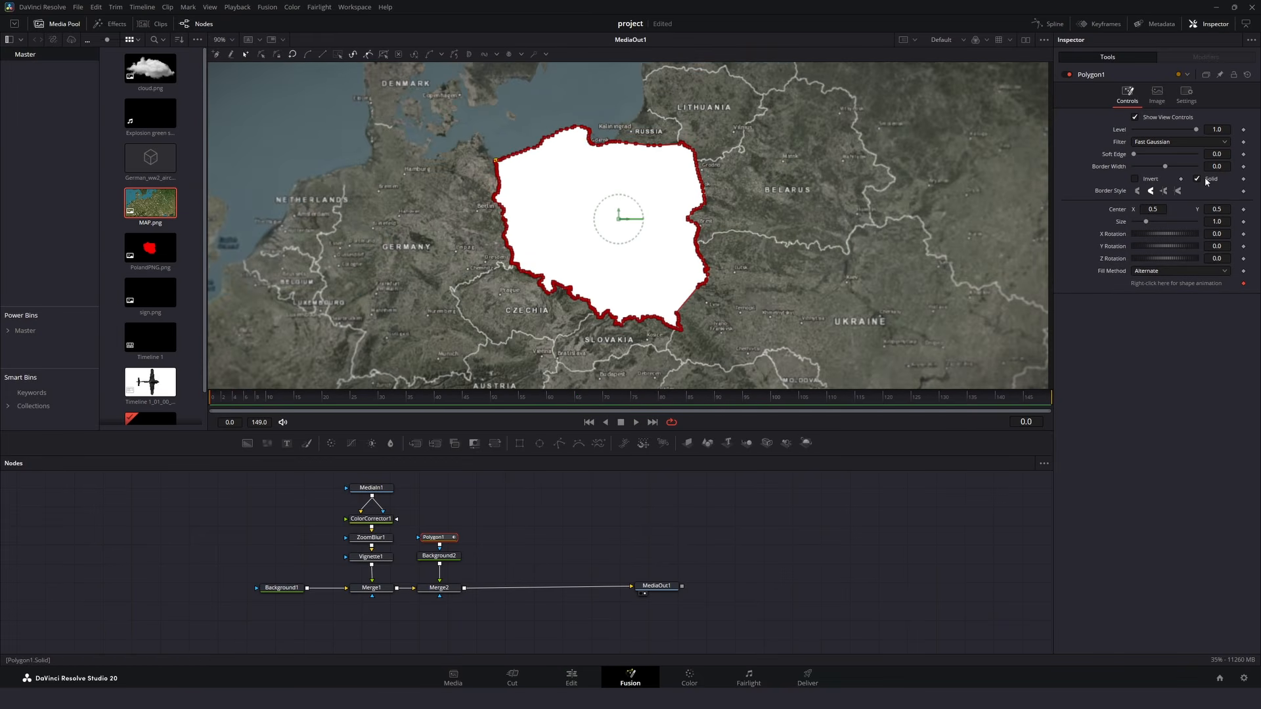
# - Turn off the polygon's solid fill and set its border width to 0.0026
pyautogui.click(1206, 180)
pyautogui.moveTo(1217, 167); pyautogui.dragTo(1234, 166)
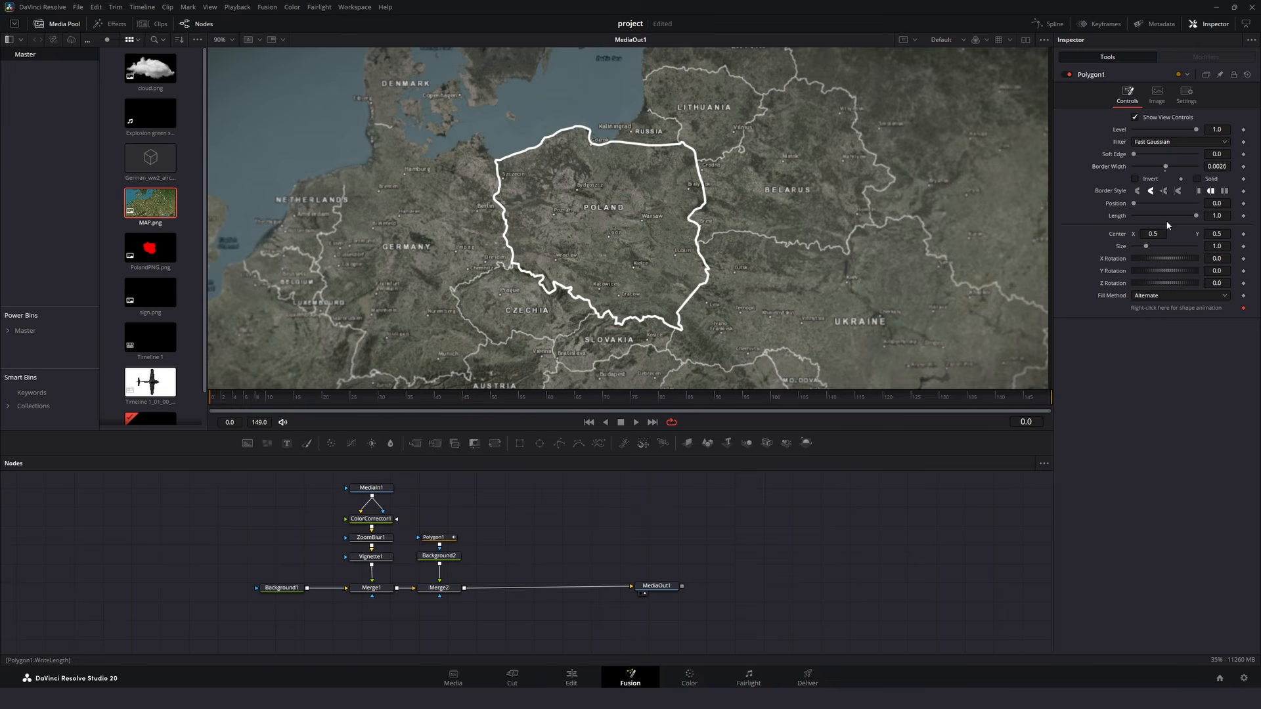
pyautogui.moveTo(1217, 166); pyautogui.dragTo(1217, 167)
# - Add a Soft Glow after the white outline's Background and set its gain to 2.165
pyautogui.click(442, 531)
pyautogui.hotkey('shift', 'space')
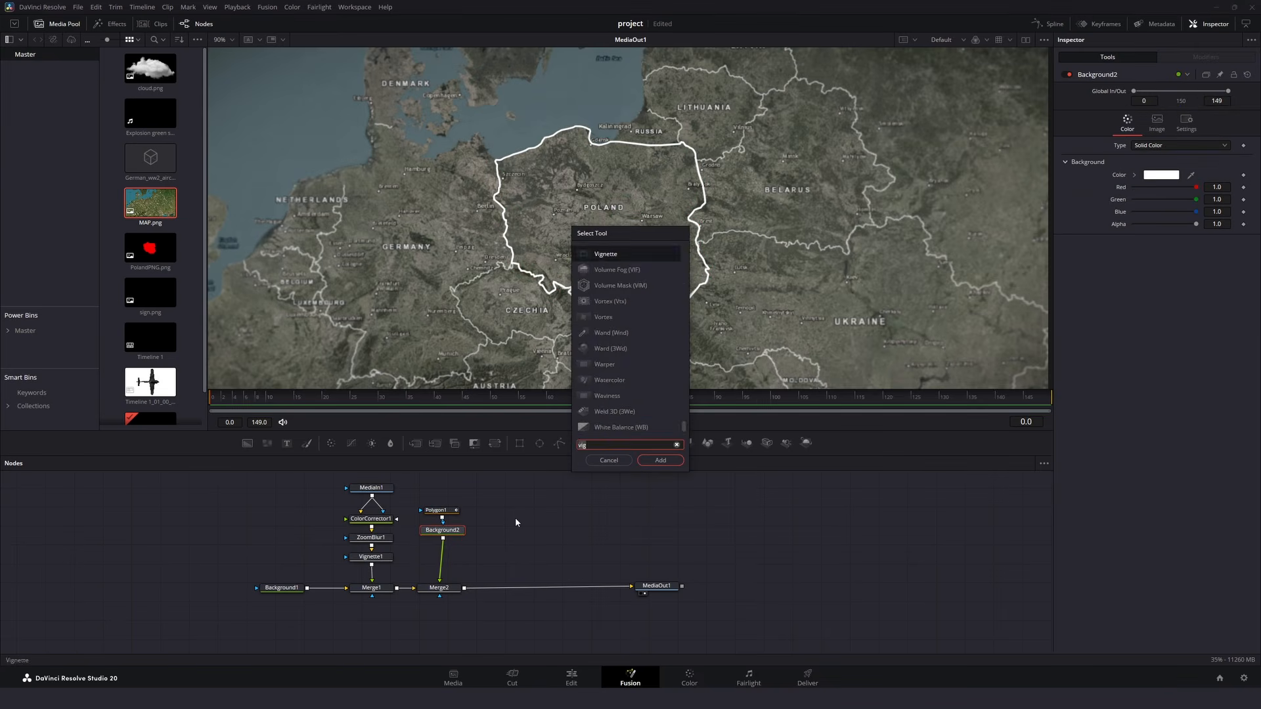
pyautogui.write('soft')
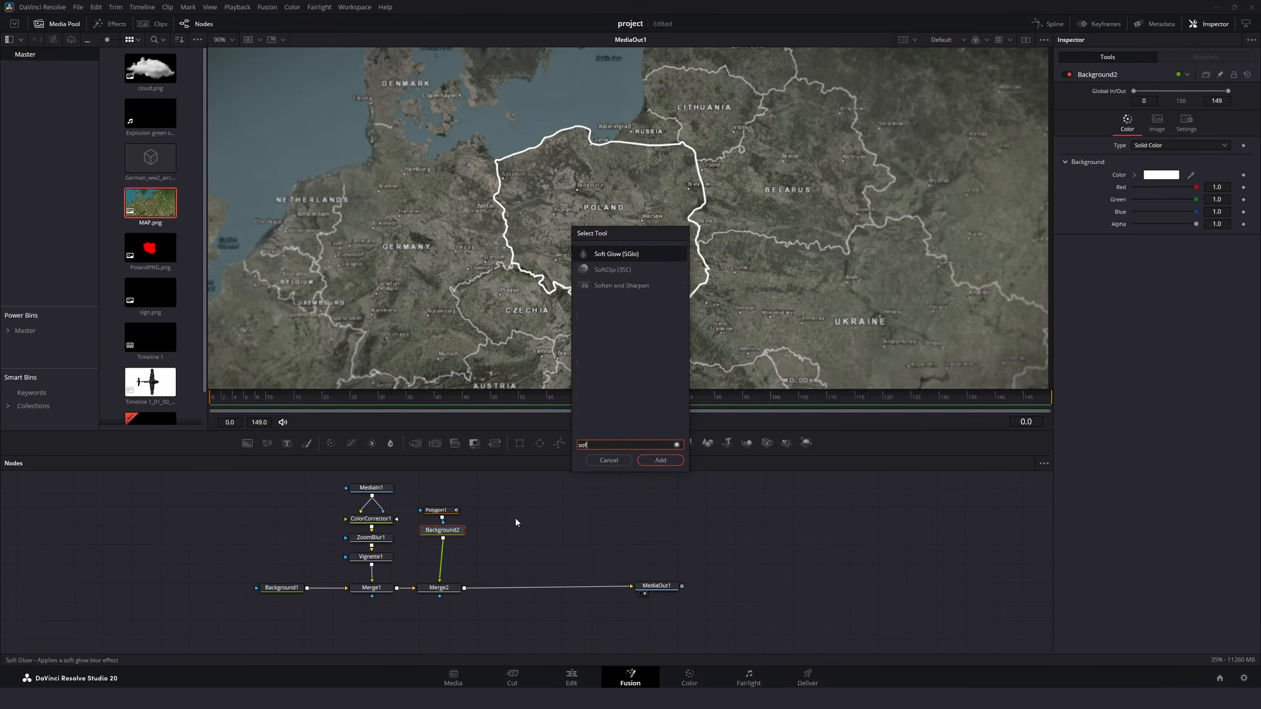
pyautogui.press('Return')
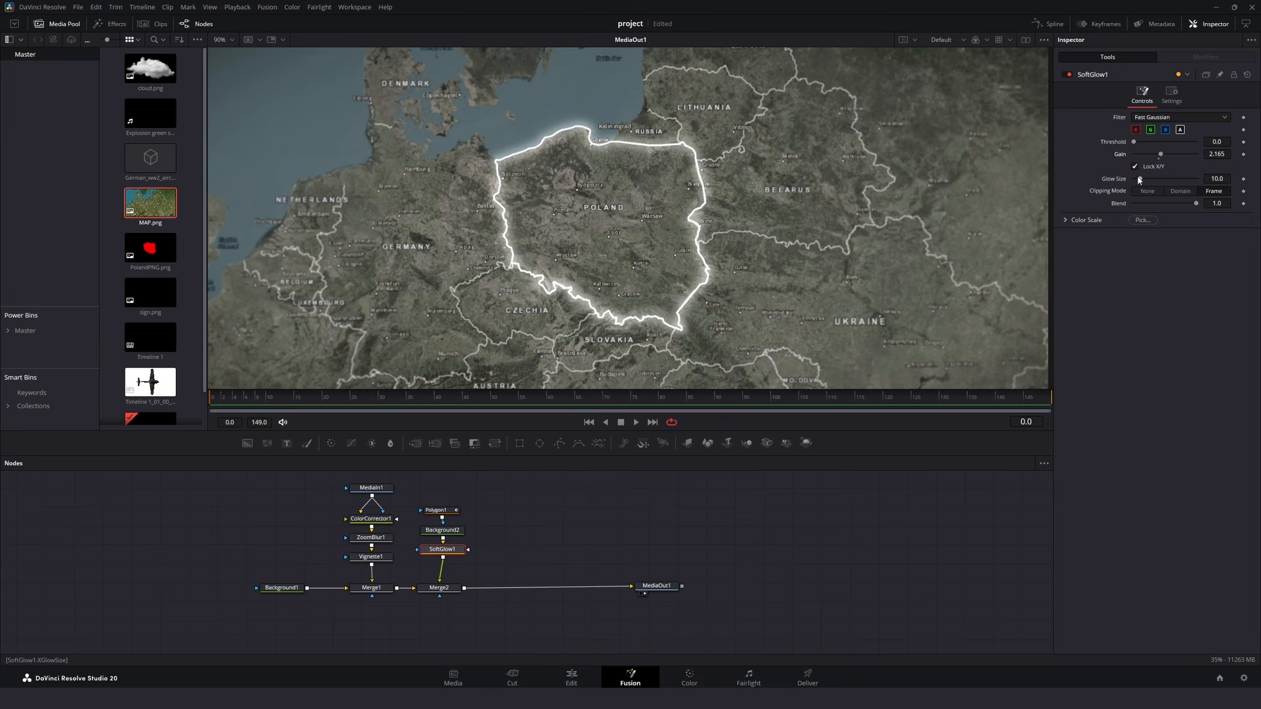
# - Merge PolandPNG.png over the outlined map with its apply mode set to Multiply
pyautogui.moveTo(150, 248); pyautogui.dragTo(466, 591)
pyautogui.click(1156, 186)
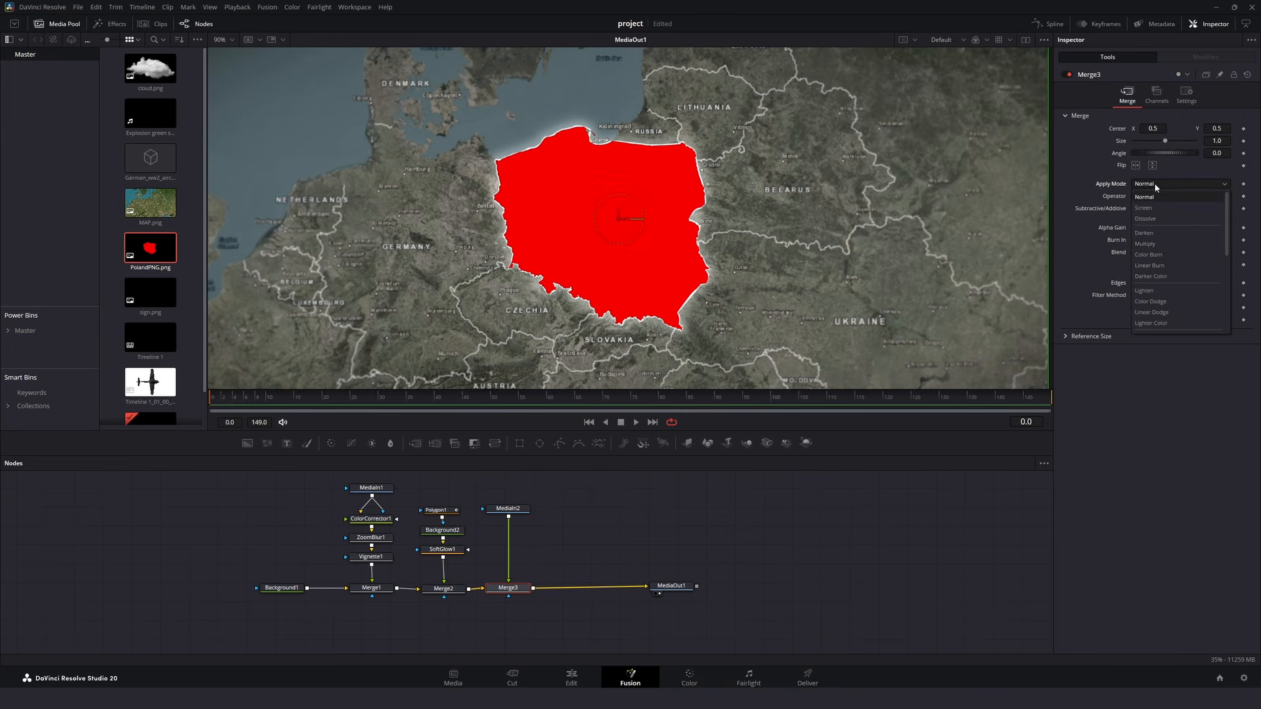
pyautogui.click(1145, 244)
# - Add a Soft Glow to the red Poland image with glow size 48.8 and gain 1.339
pyautogui.click(507, 508)
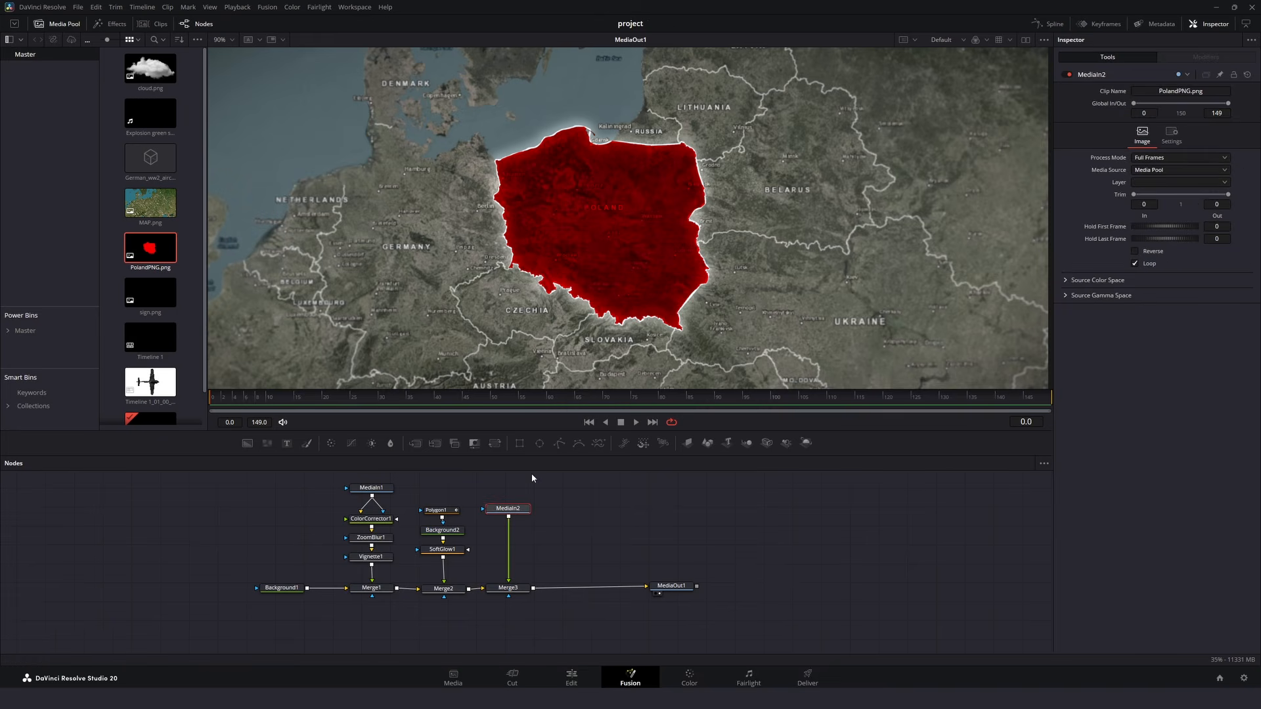
pyautogui.hotkey('shift', 'space')
pyautogui.write('soft')
pyautogui.press('Return')
pyautogui.moveTo(1138, 180); pyautogui.dragTo(1149, 155)
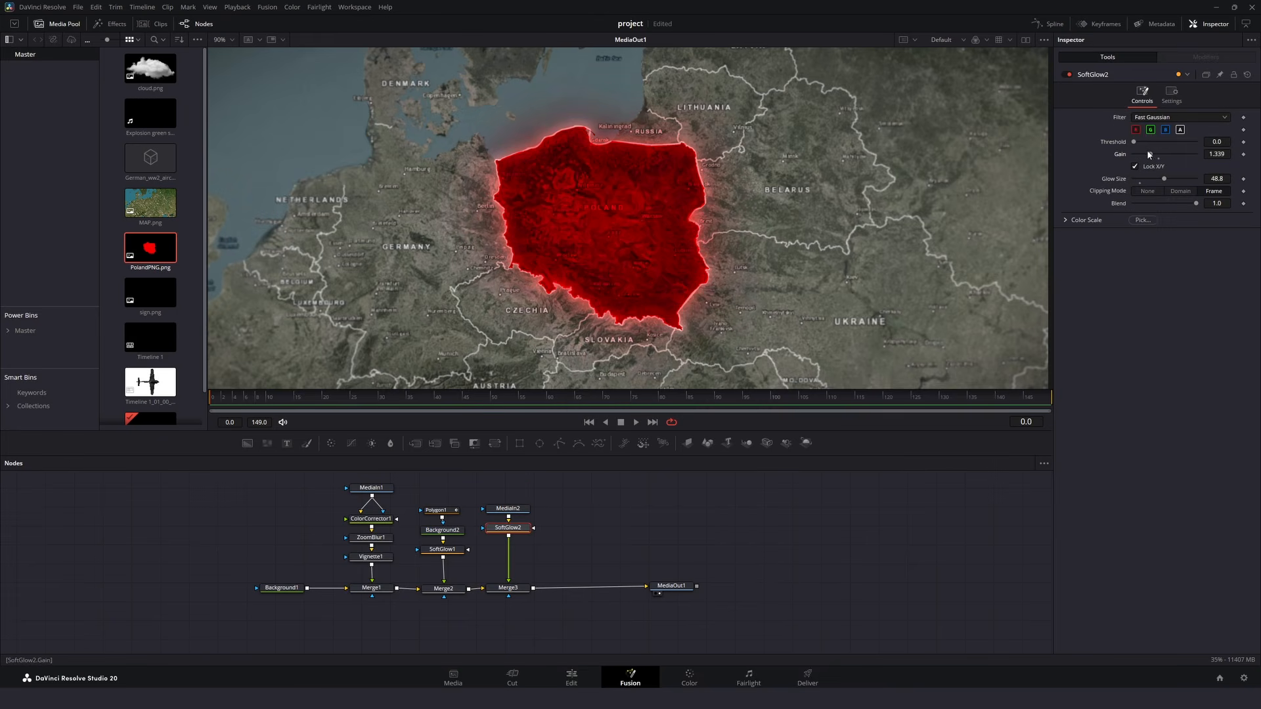
# - Merge sign.png over the red Poland shape at size 0.4384 and center X 0.484, and lower its blend
pyautogui.moveTo(151, 292); pyautogui.dragTo(534, 587)
pyautogui.moveTo(576, 505); pyautogui.dragTo(577, 515)
pyautogui.click(576, 588)
pyautogui.moveTo(1217, 140); pyautogui.dragTo(1172, 140)
pyautogui.moveTo(1160, 129); pyautogui.dragTo(1148, 140)
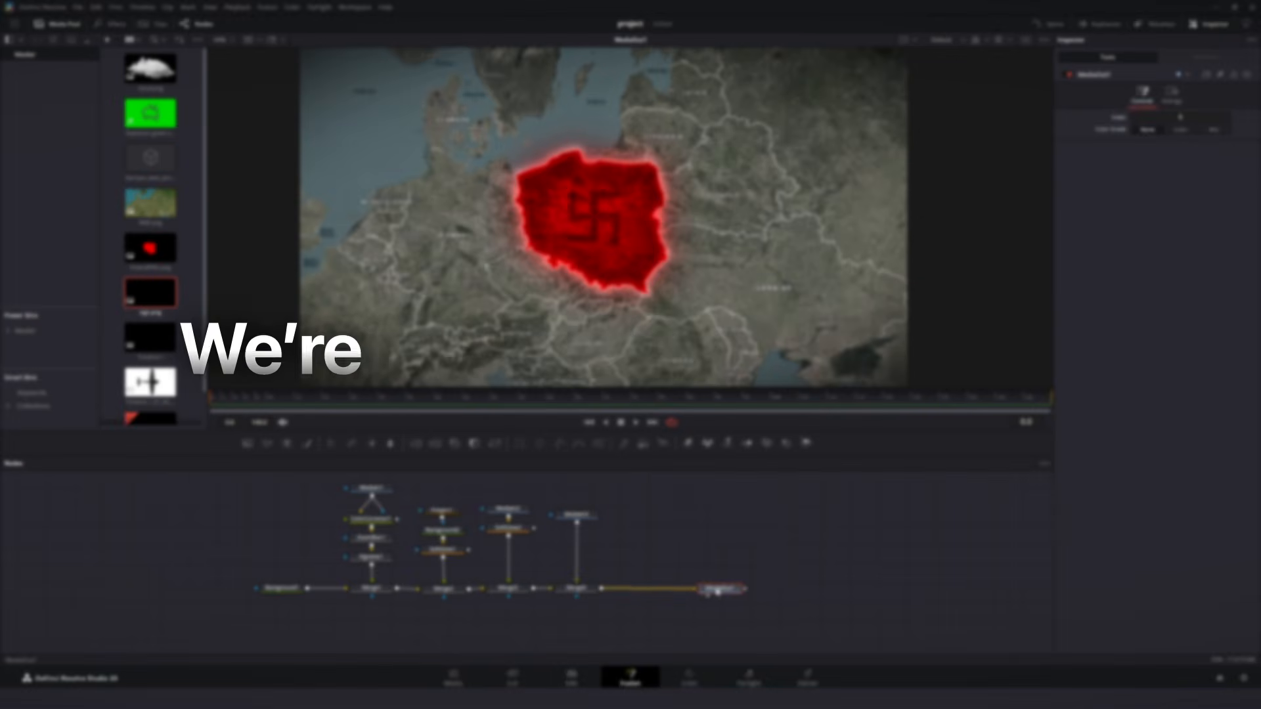
# - Move MediaOut1 away, disconnect it from Merge4, and add an Image Plane 3D after Merge4
pyautogui.moveTo(717, 592); pyautogui.dragTo(894, 591)
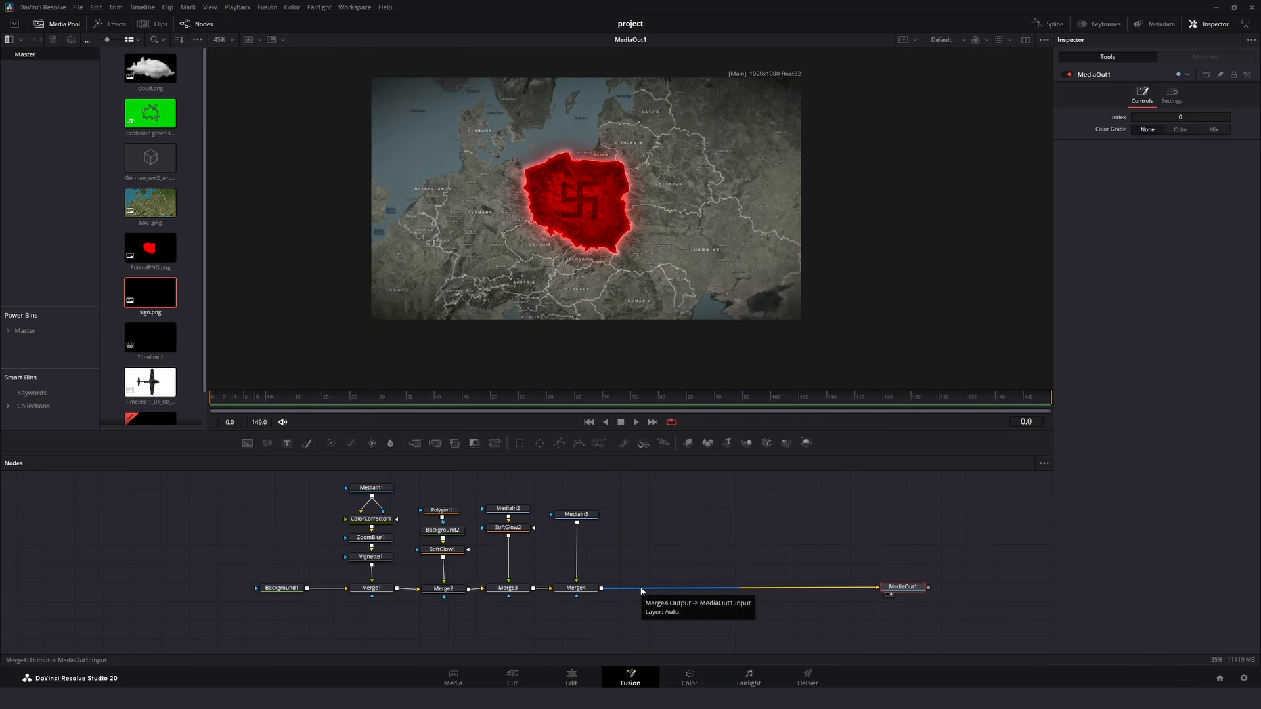
pyautogui.click(641, 588)
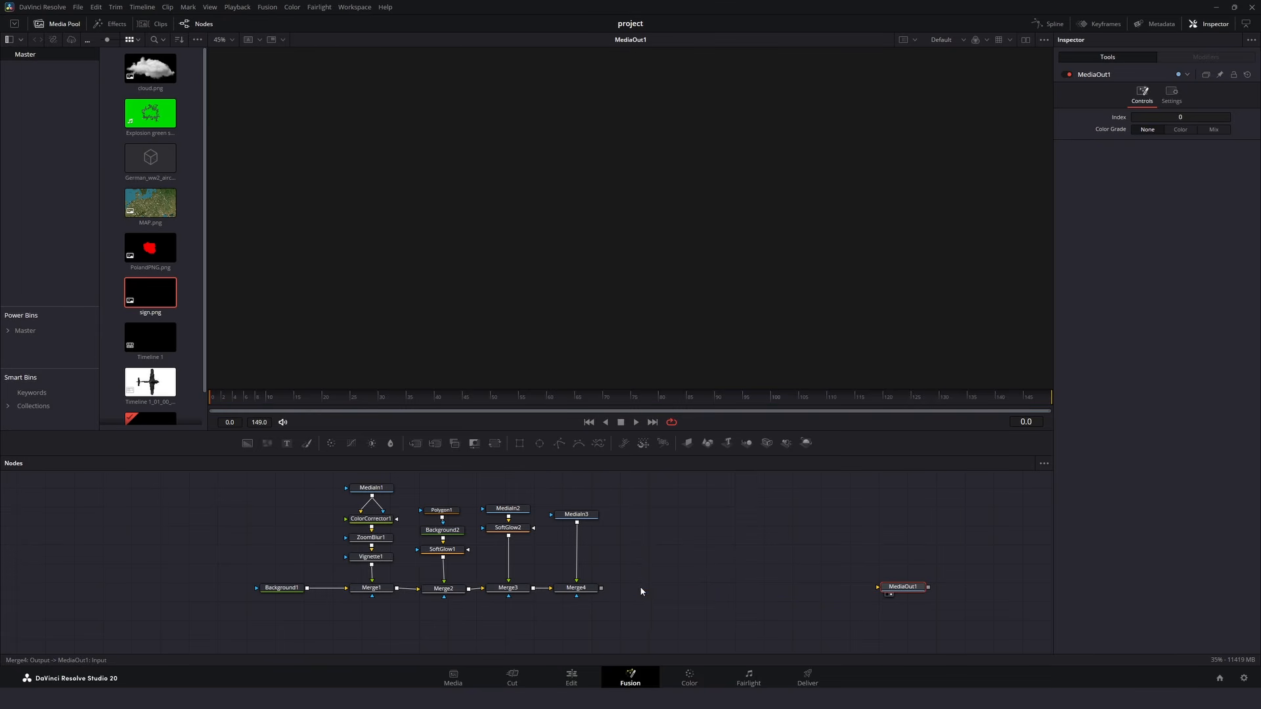
pyautogui.click(591, 592)
pyautogui.hotkey('shift', 'space')
pyautogui.write('image')
pyautogui.press('Return')
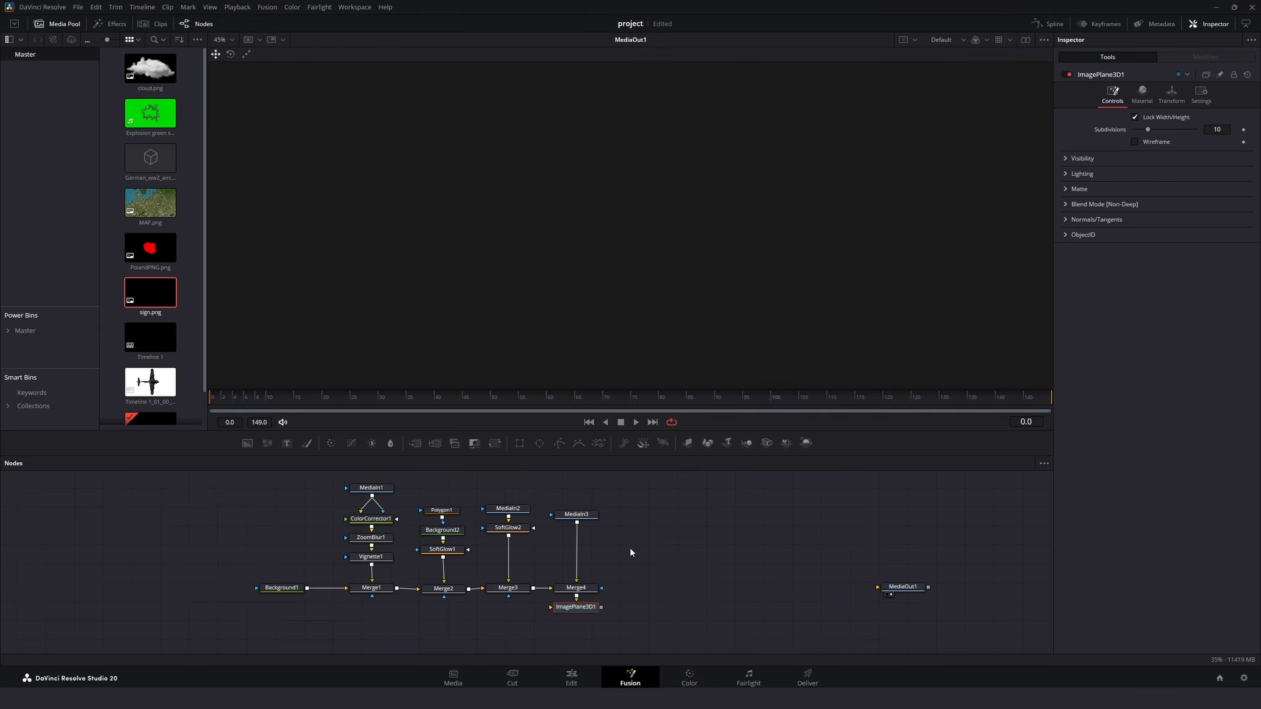
# - Place ImagePlane3D1 in line after Merge4, add a Merge 3D and a Renderer 3D behind it, and connect the renderer to MediaOut1
pyautogui.moveTo(590, 611); pyautogui.dragTo(653, 594)
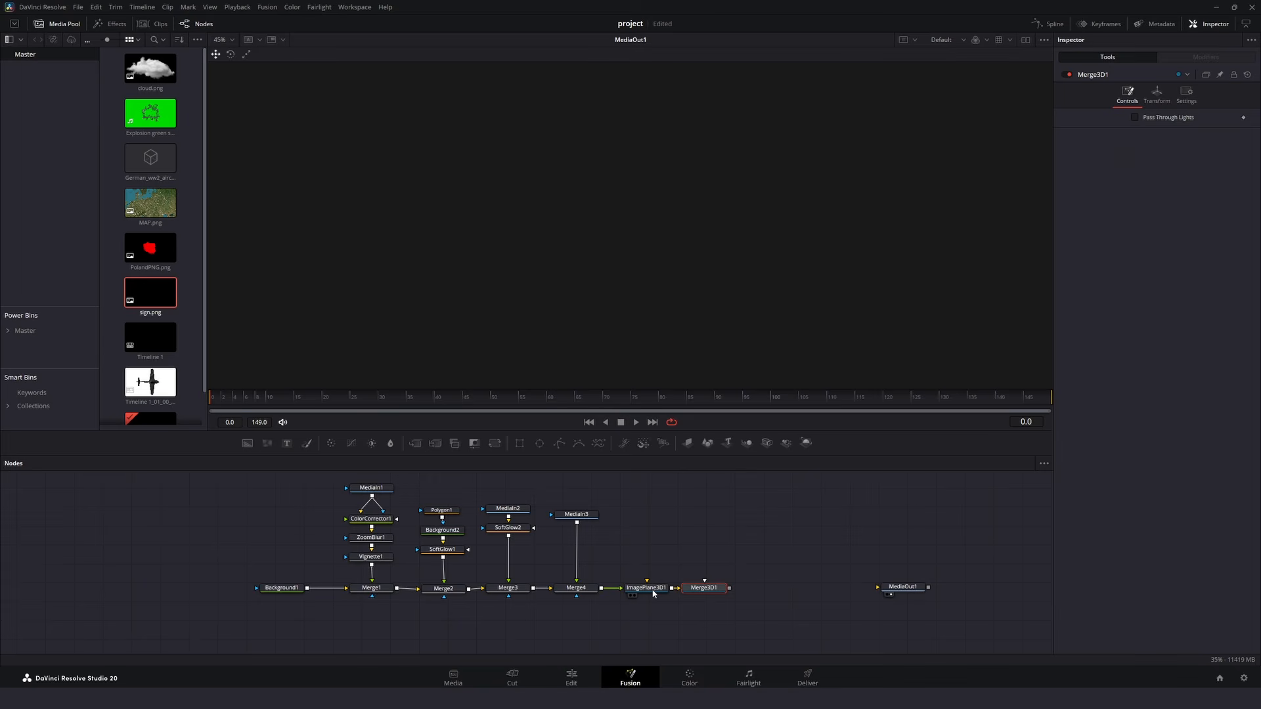
pyautogui.hotkey('shift', 'space')
pyautogui.write('merg')
pyautogui.write('rend')
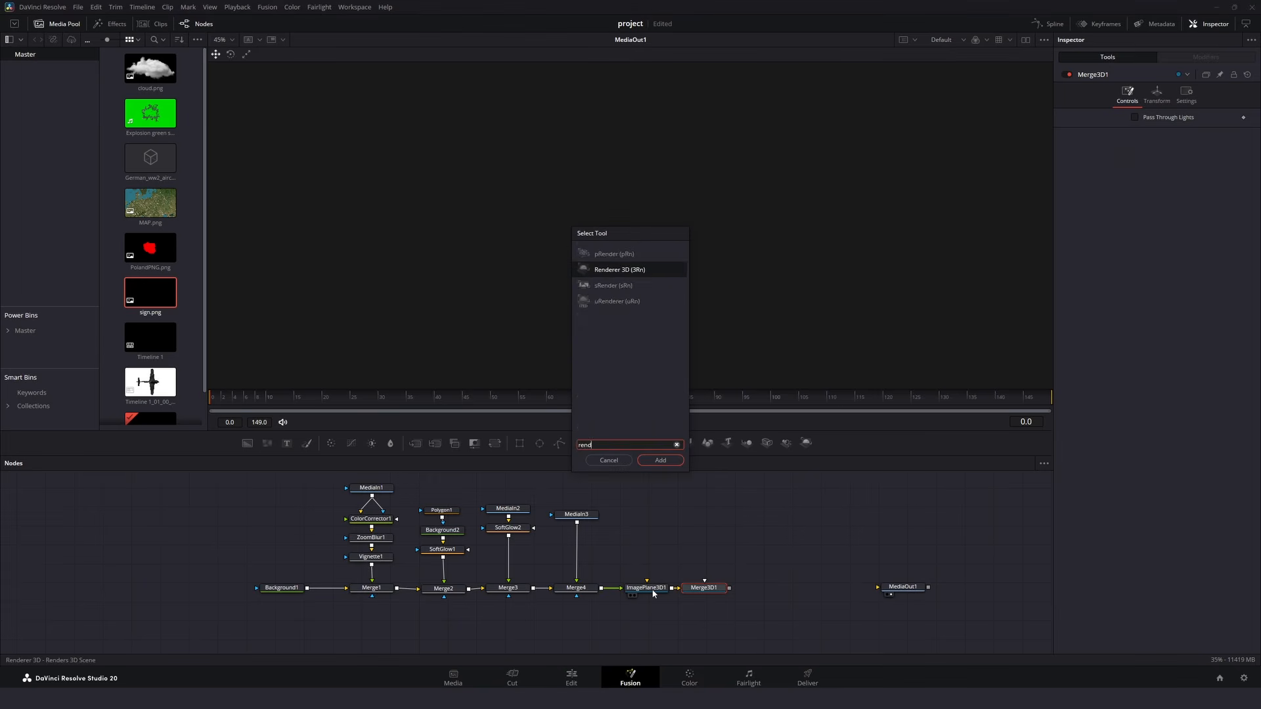
pyautogui.press('Return')
pyautogui.moveTo(787, 588); pyautogui.dragTo(880, 586)
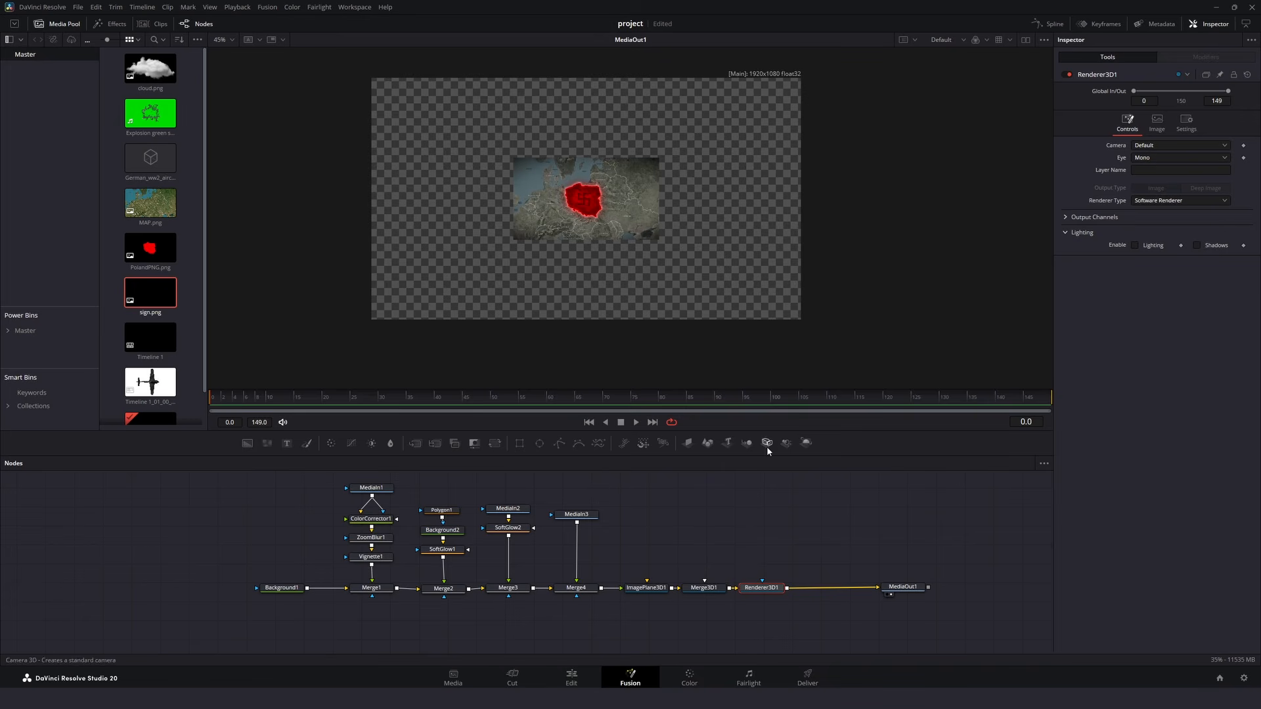
# - Add a Camera 3D connected to Merge3D1, and show Merge3D1 in a second viewer beside MediaOut1
pyautogui.moveTo(766, 443); pyautogui.dragTo(705, 589)
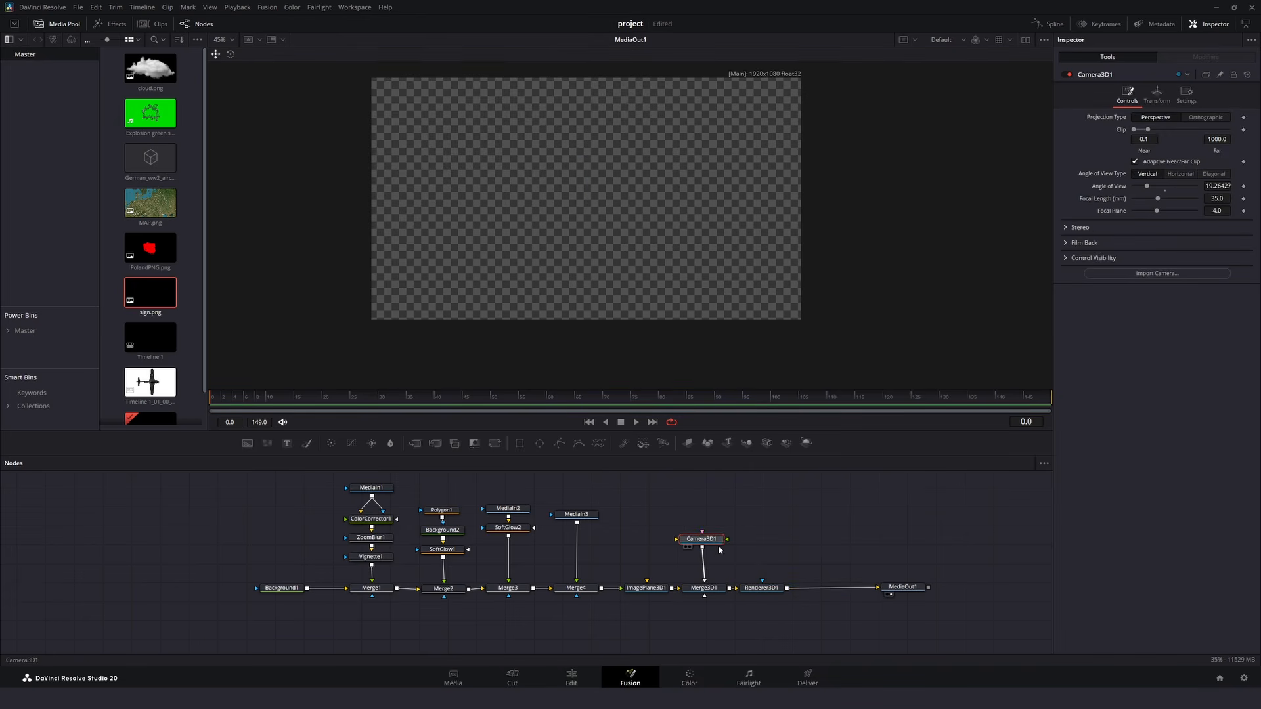
pyautogui.moveTo(702, 545); pyautogui.dragTo(705, 546)
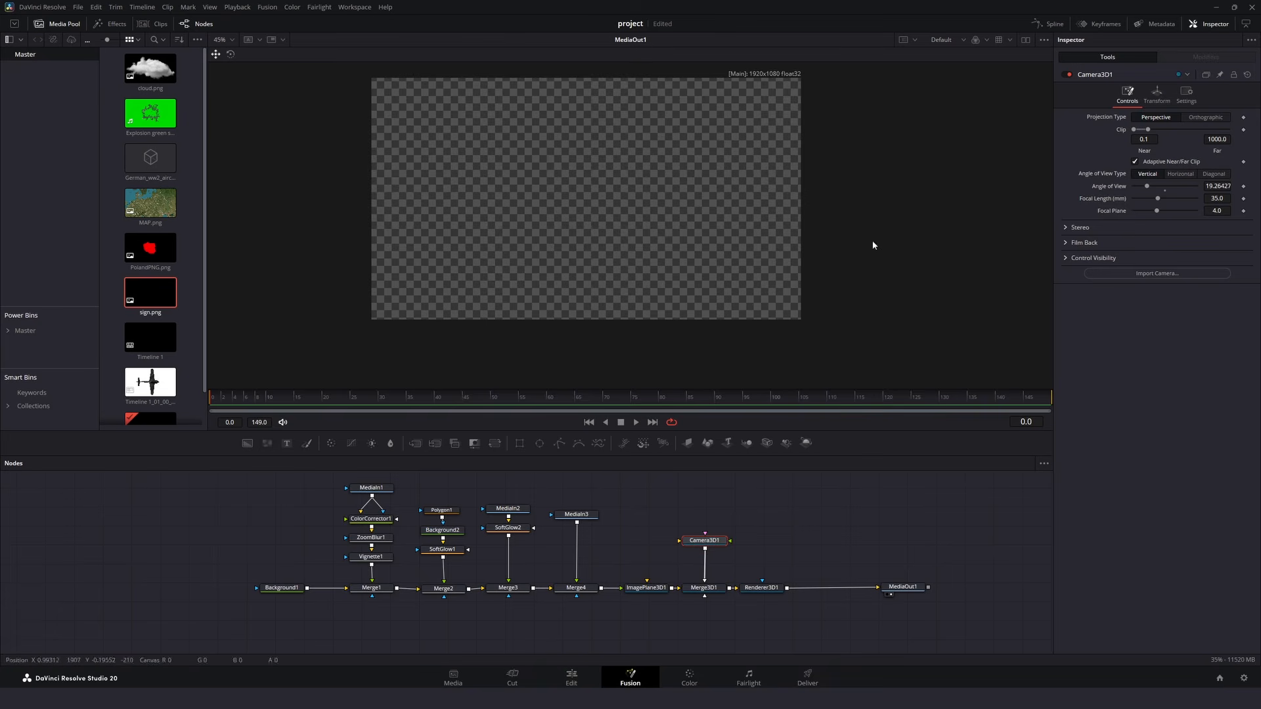
pyautogui.click(1026, 42)
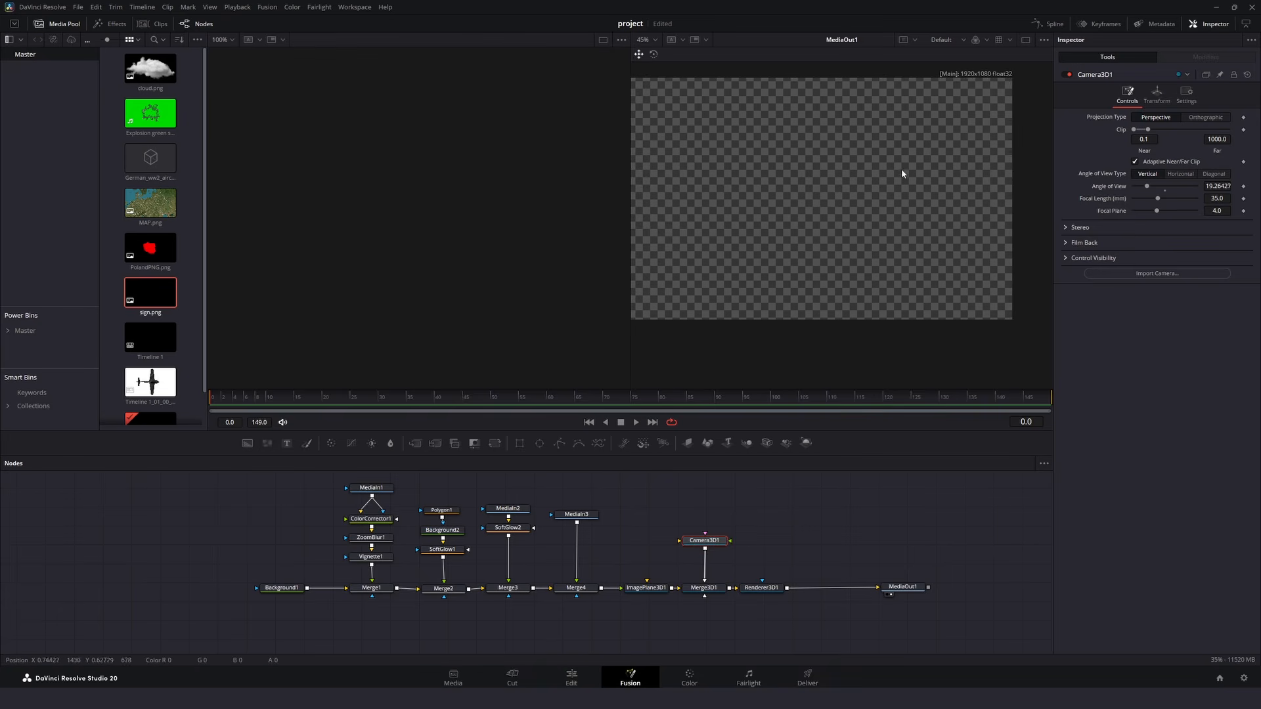
pyautogui.click(711, 593)
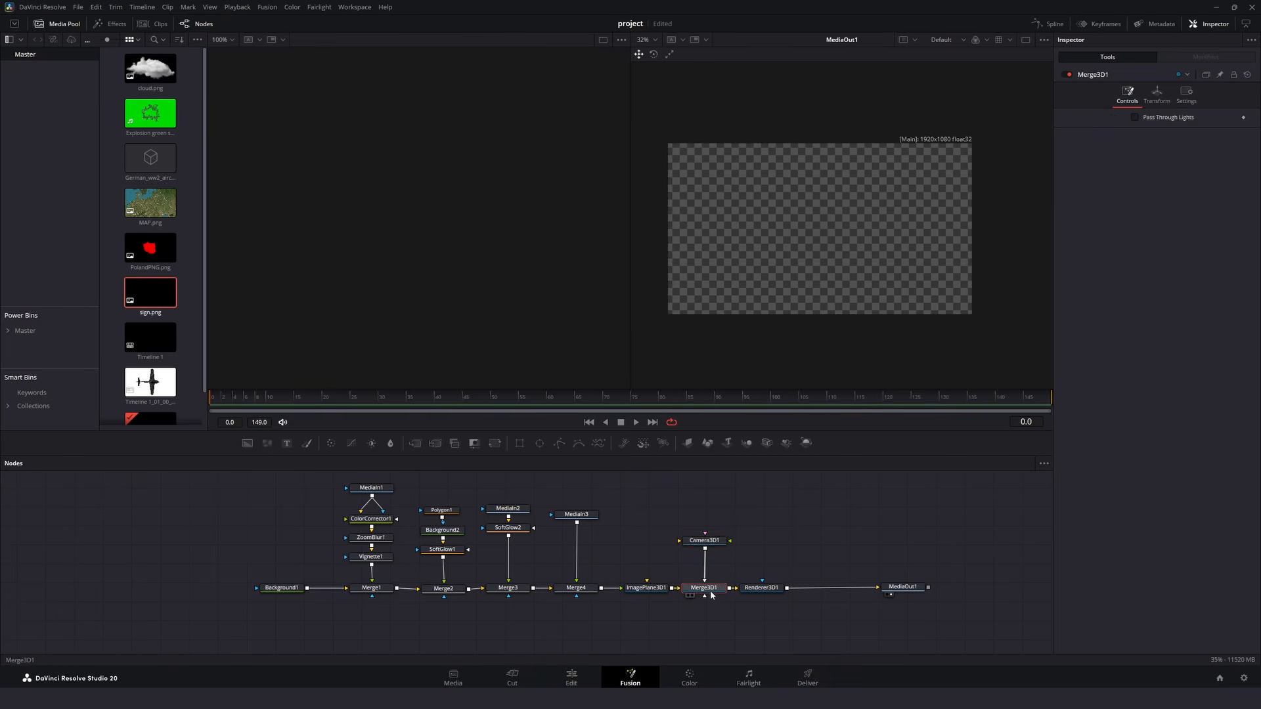
pyautogui.press('1')
# - Pull Camera3D1 straight back from the map plane until the map fills the rendered frame
pyautogui.moveTo(398, 270); pyautogui.dragTo(383, 233)
pyautogui.scroll(3, 384, 233)
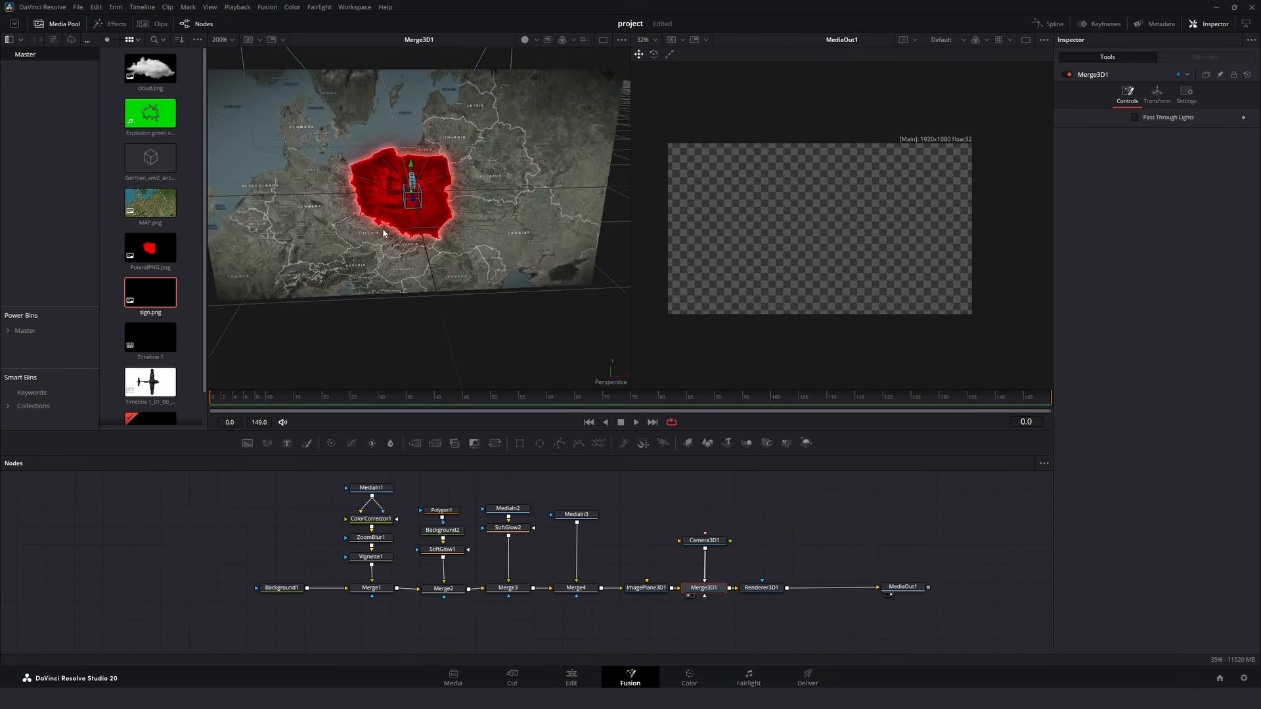
pyautogui.scroll(-4, 383, 232)
pyautogui.scroll(3, 384, 232)
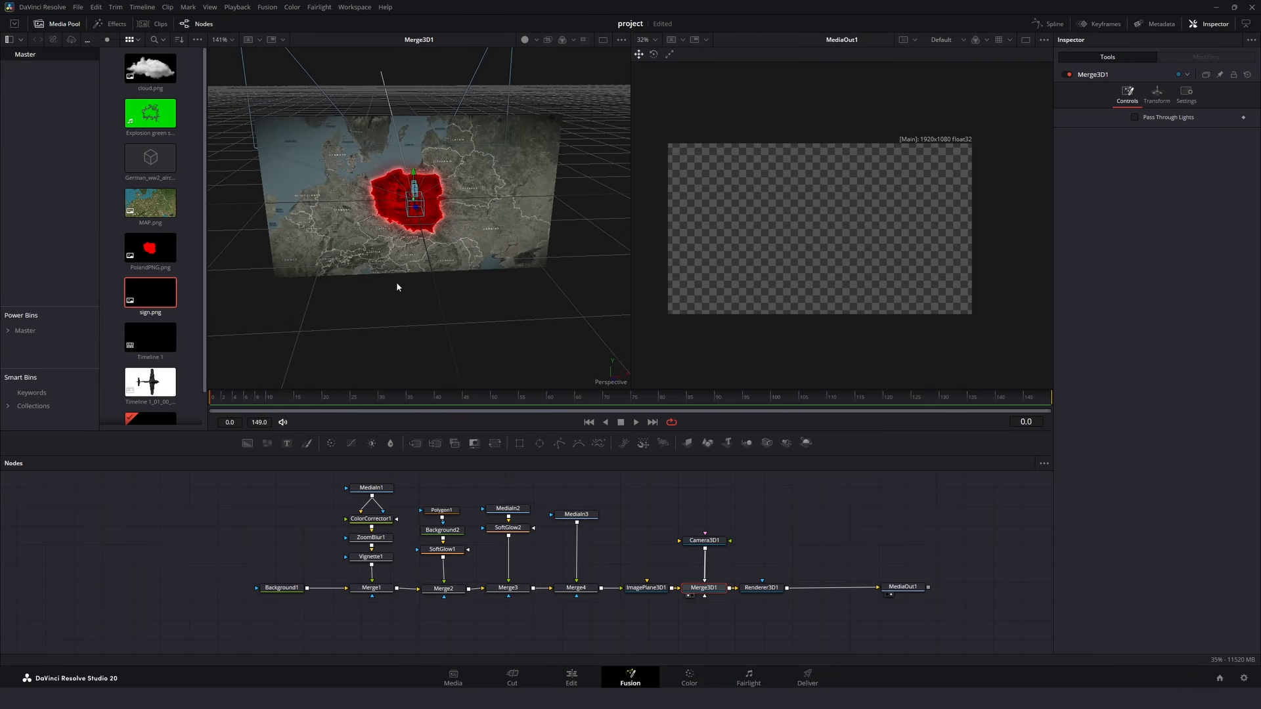
pyautogui.scroll(-3, 396, 287)
pyautogui.moveTo(403, 295); pyautogui.dragTo(598, 285)
pyautogui.scroll(3, 388, 273)
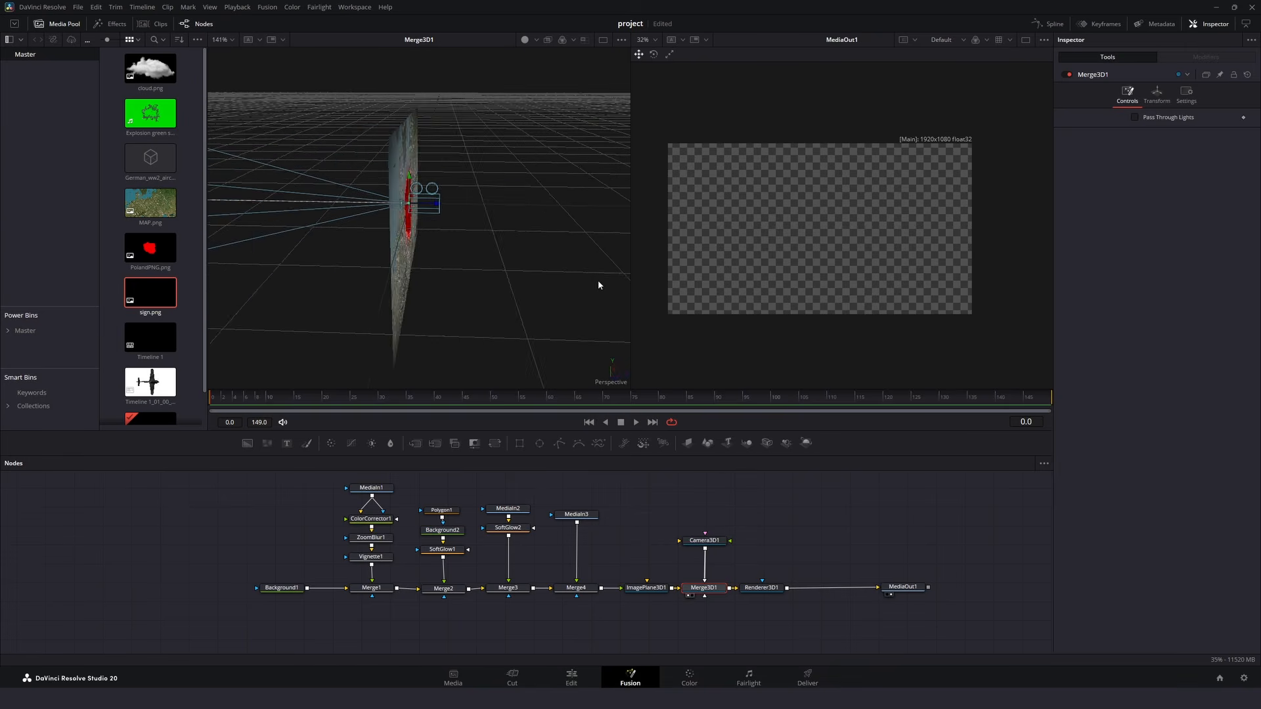
pyautogui.scroll(-5, 599, 285)
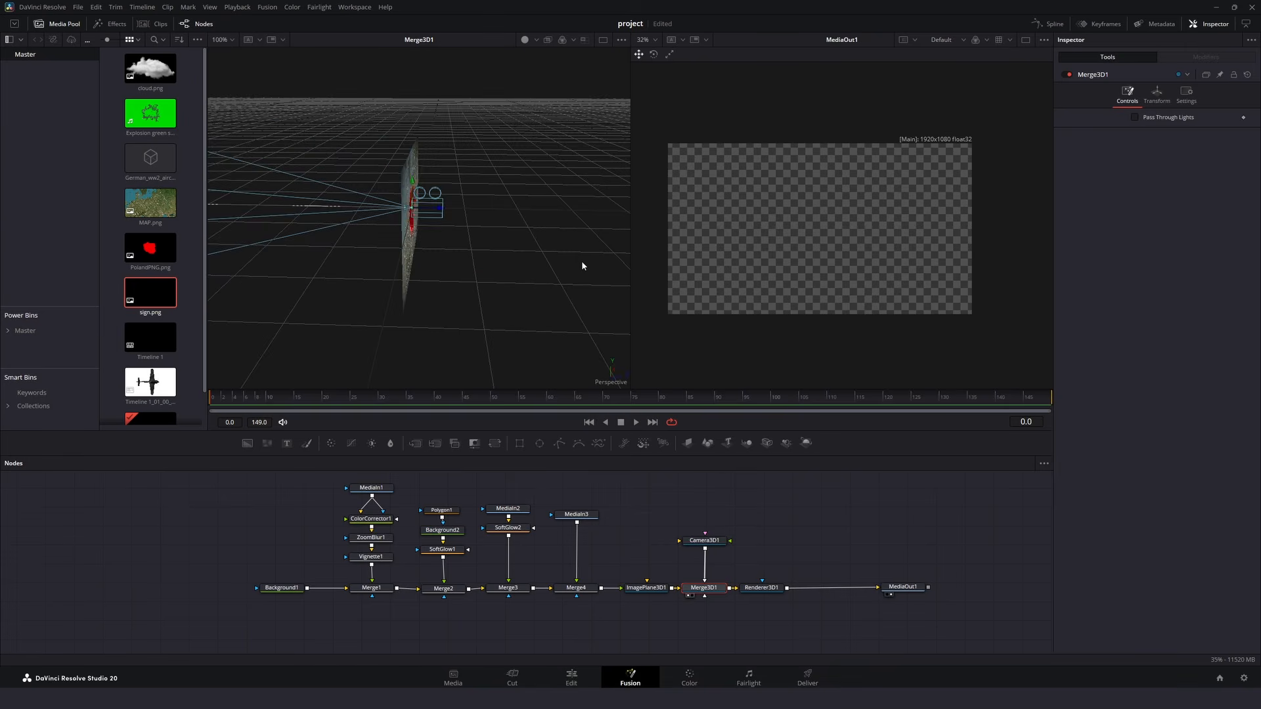
pyautogui.click(704, 543)
pyautogui.moveTo(418, 210); pyautogui.dragTo(670, 217)
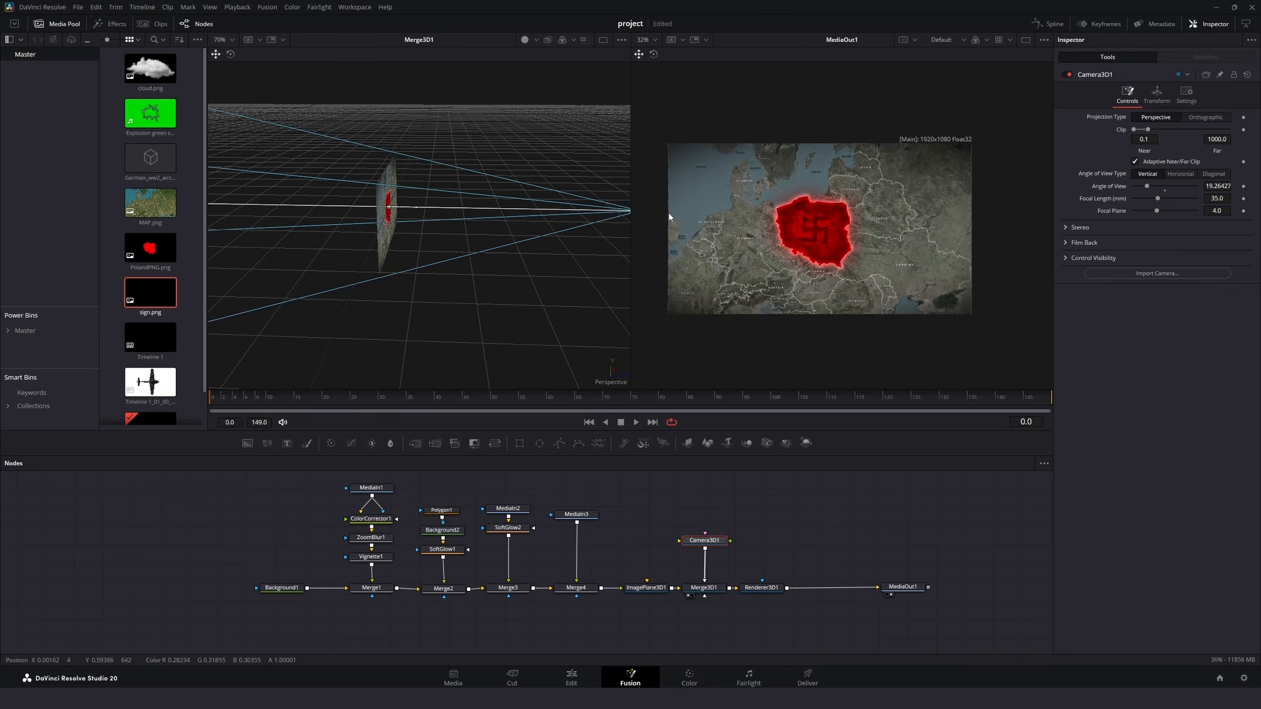
pyautogui.moveTo(533, 243); pyautogui.dragTo(462, 245)
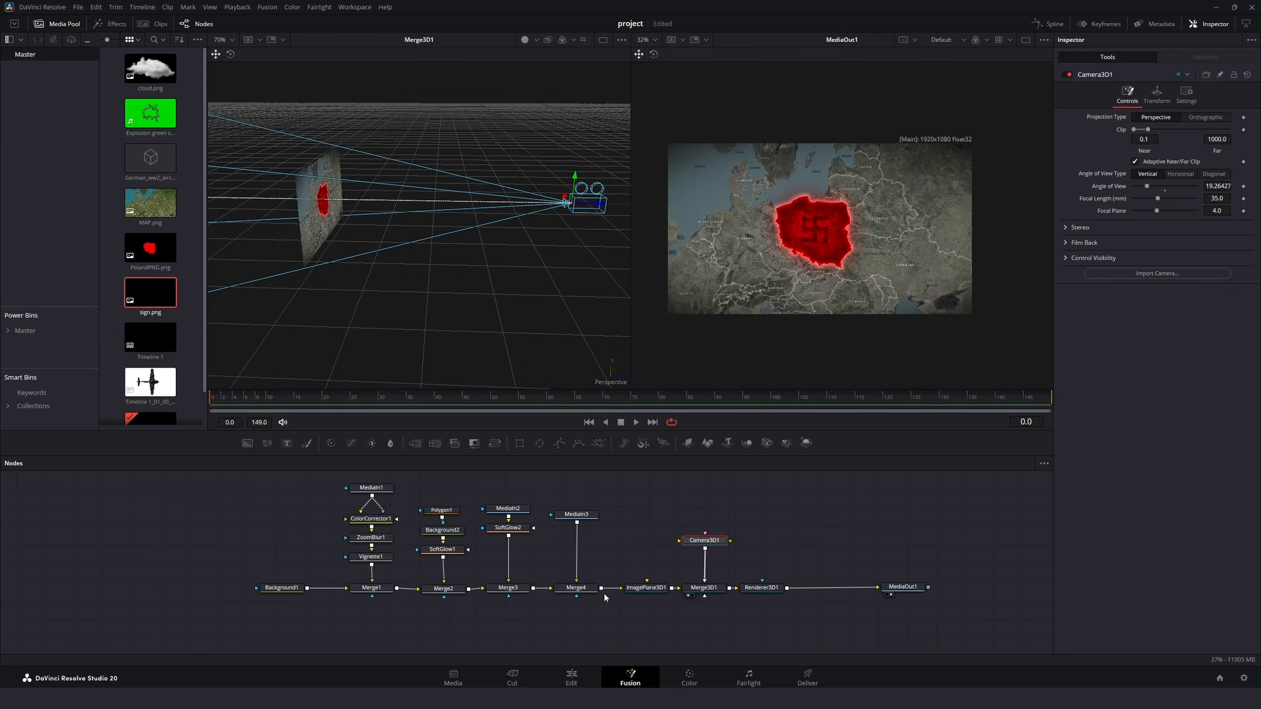
# - Scale up the map's ImagePlane3D1, and move Camera3D1 farther back to reframe the whole map
pyautogui.click(643, 588)
pyautogui.click(1171, 95)
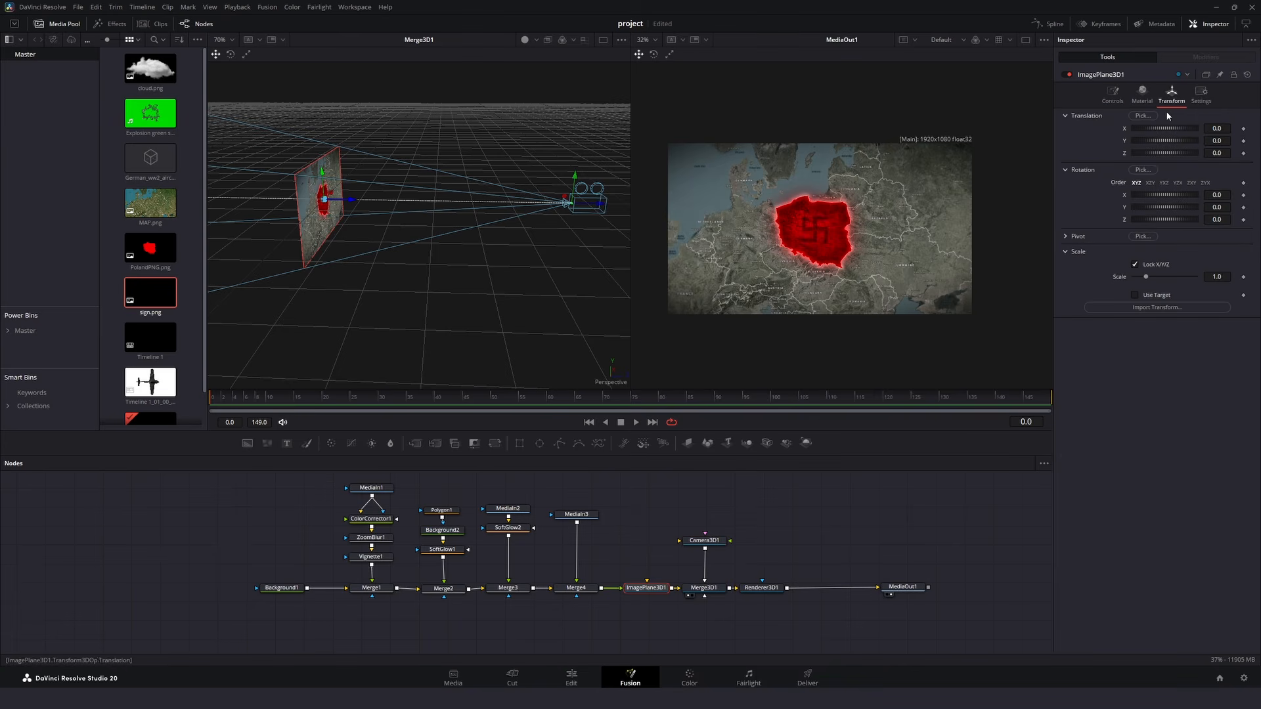
pyautogui.moveTo(1220, 277); pyautogui.dragTo(1237, 277)
pyautogui.click(705, 541)
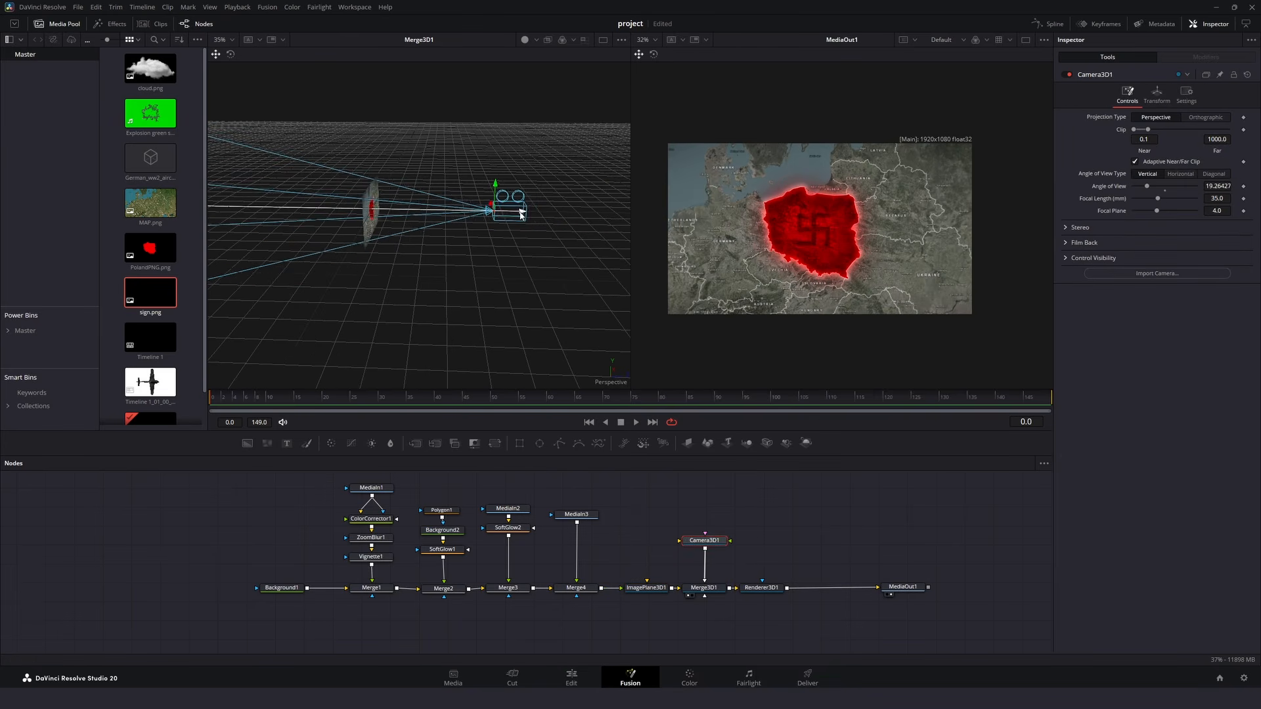
pyautogui.moveTo(522, 214); pyautogui.dragTo(555, 220)
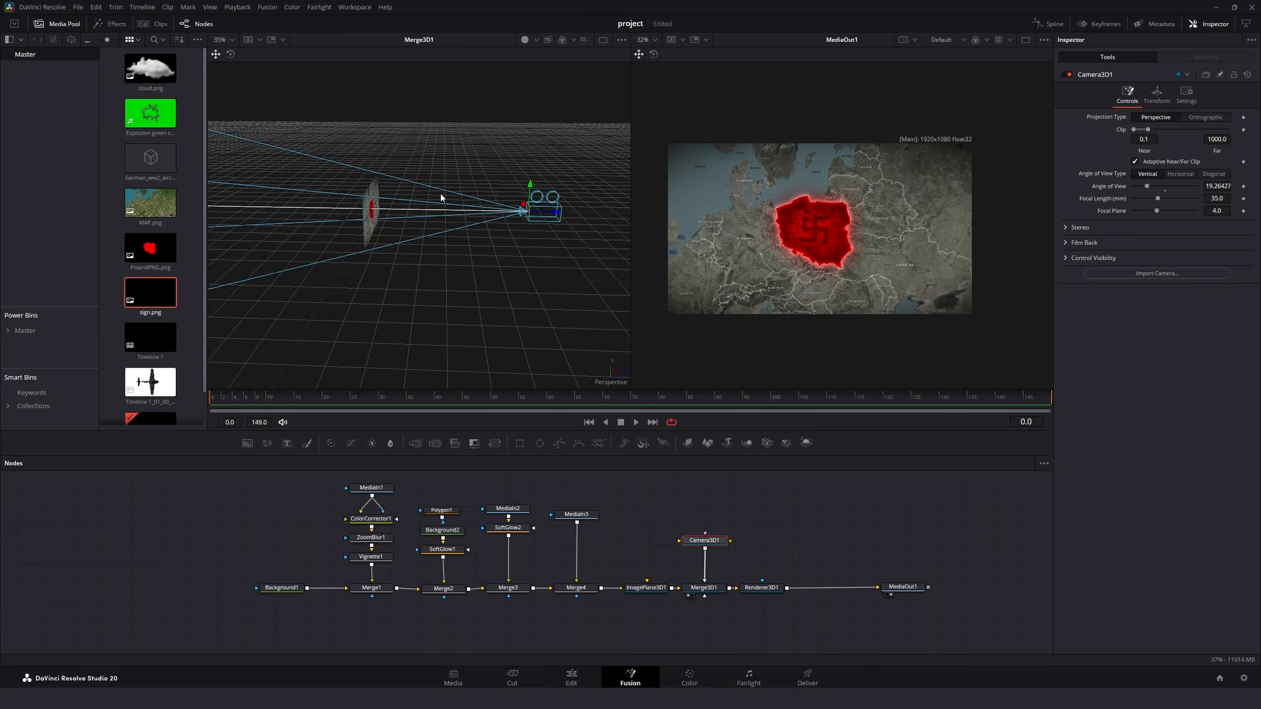
pyautogui.scroll(2, 437, 216)
pyautogui.scroll(-1, 437, 216)
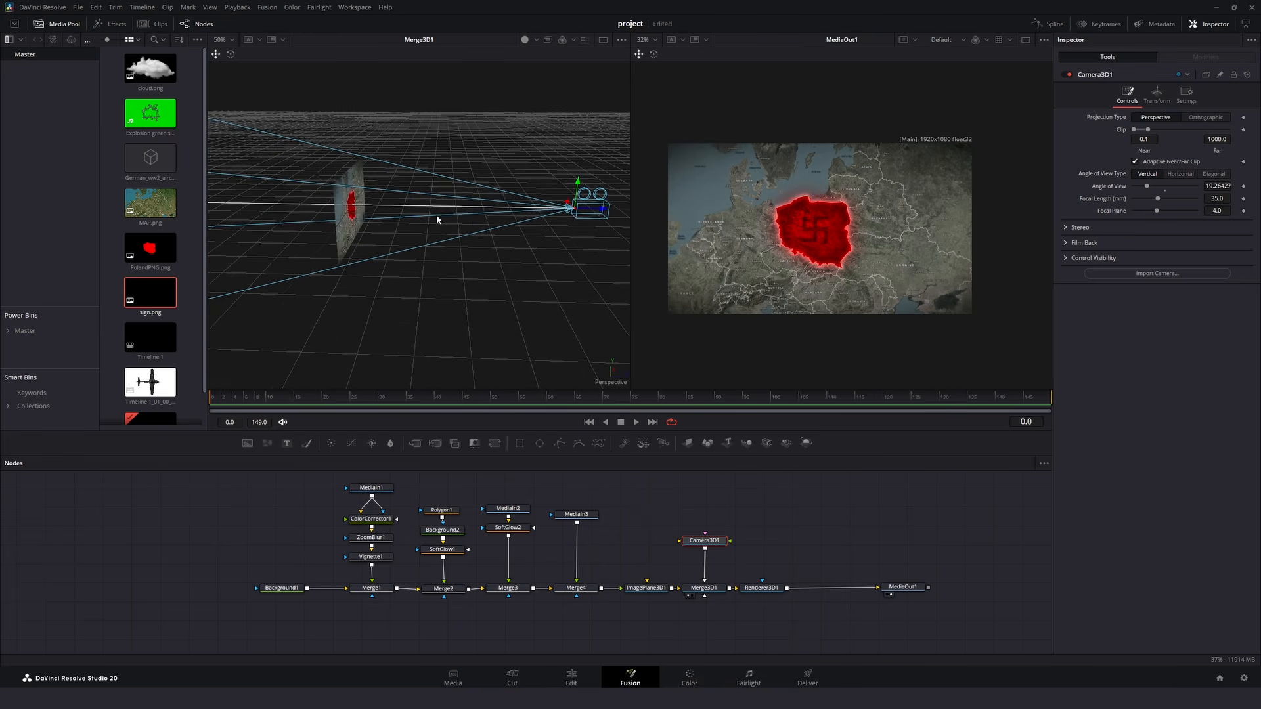
pyautogui.moveTo(436, 216); pyautogui.dragTo(402, 220)
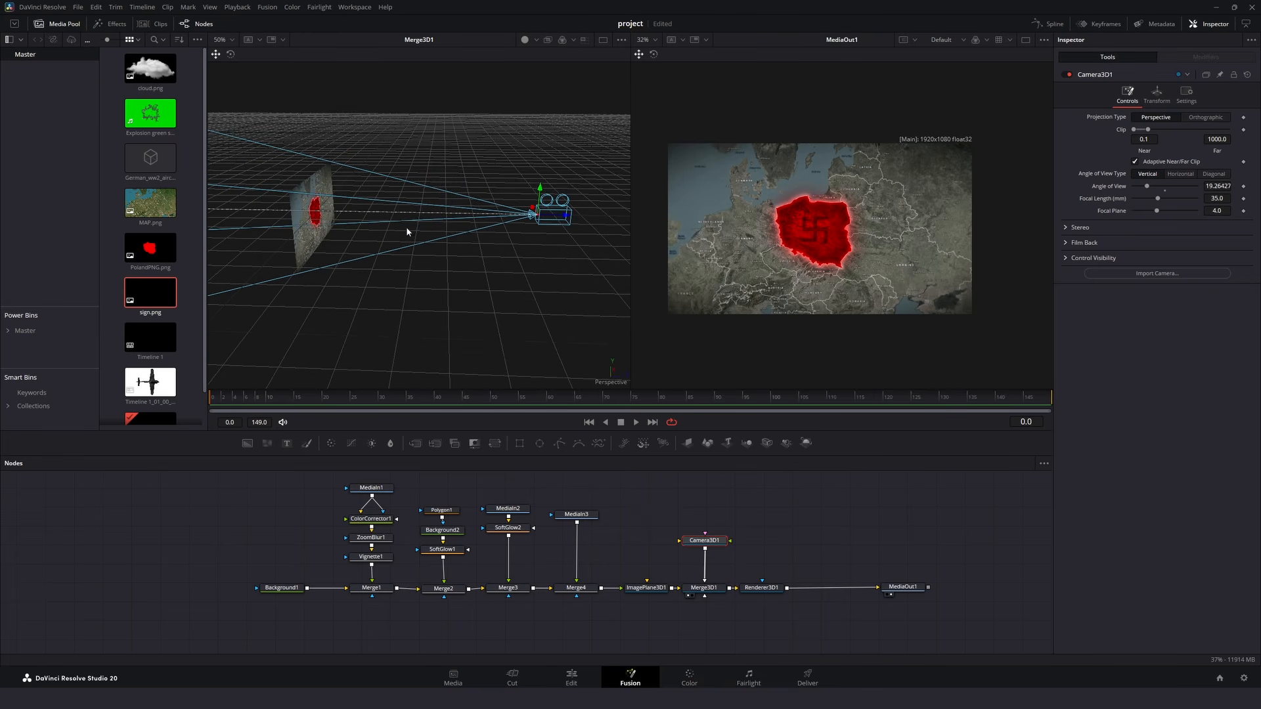
# - Turn off High Quality and Motion Blur for Fusion playback
pyautogui.rightClick(505, 427)
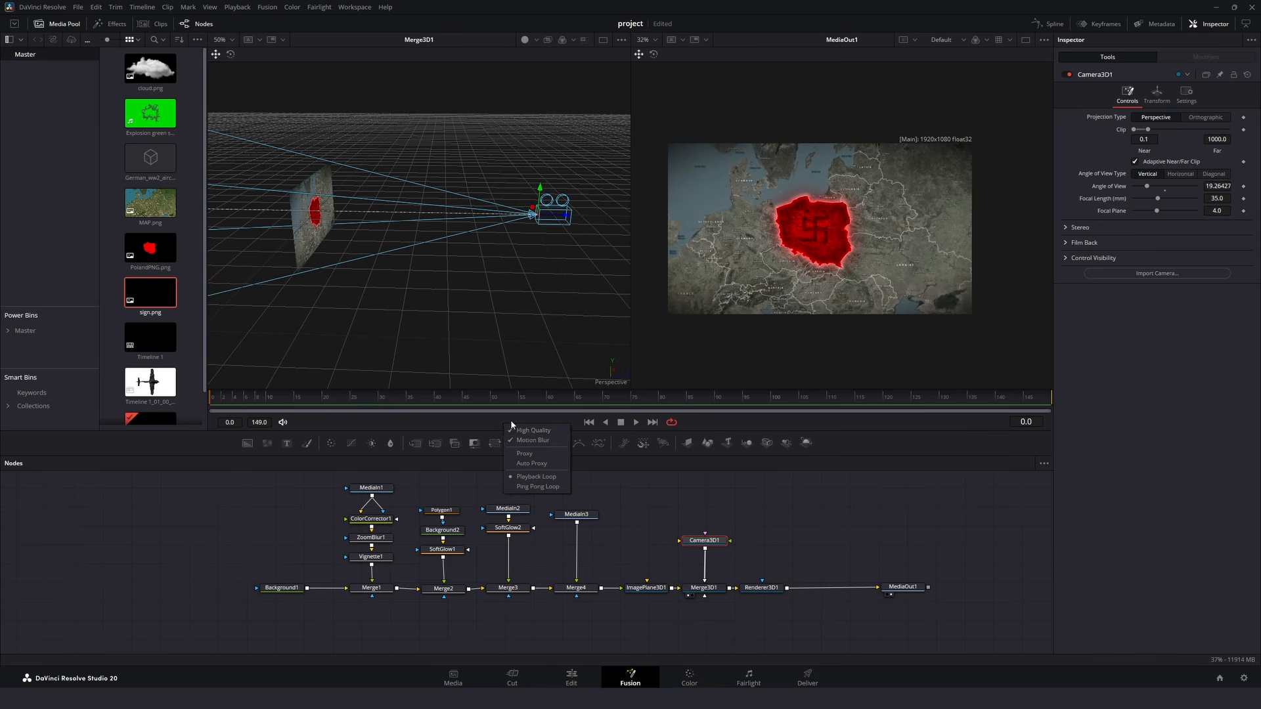
pyautogui.click(535, 431)
pyautogui.rightClick(527, 423)
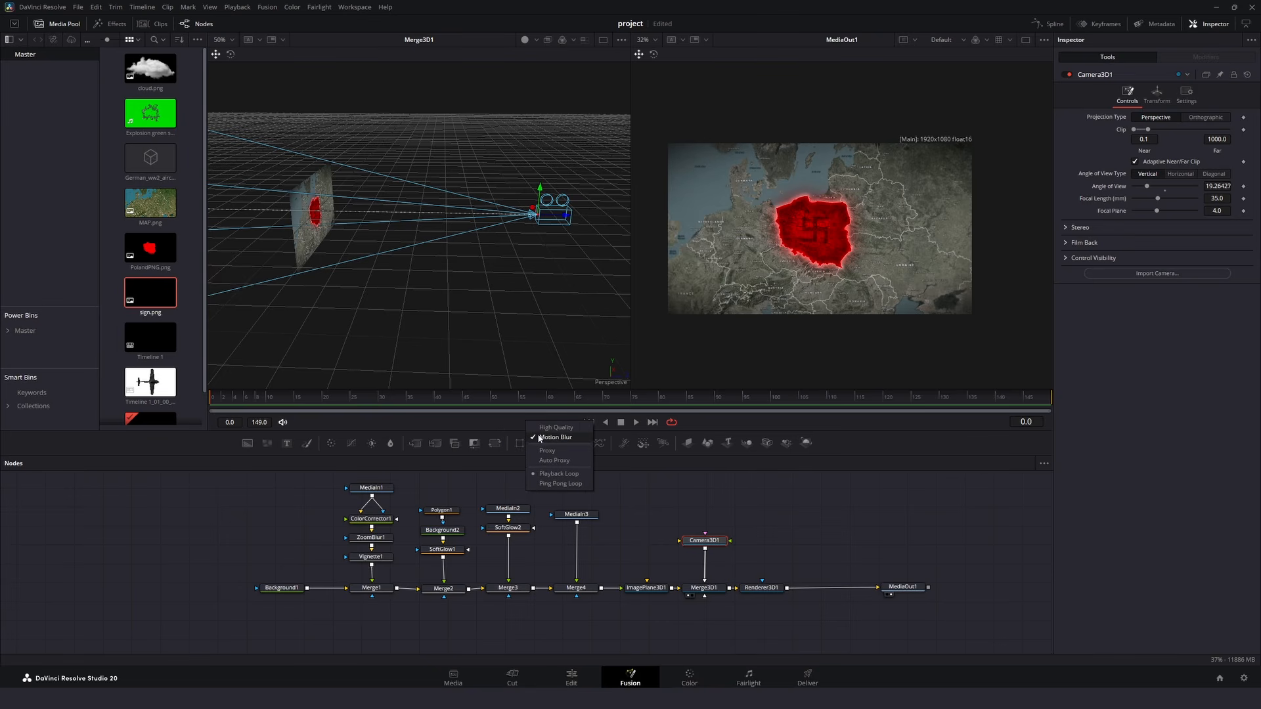
pyautogui.click(540, 437)
# - Set the renderer type of Renderer3D1 to Hardware Renderer
pyautogui.click(753, 588)
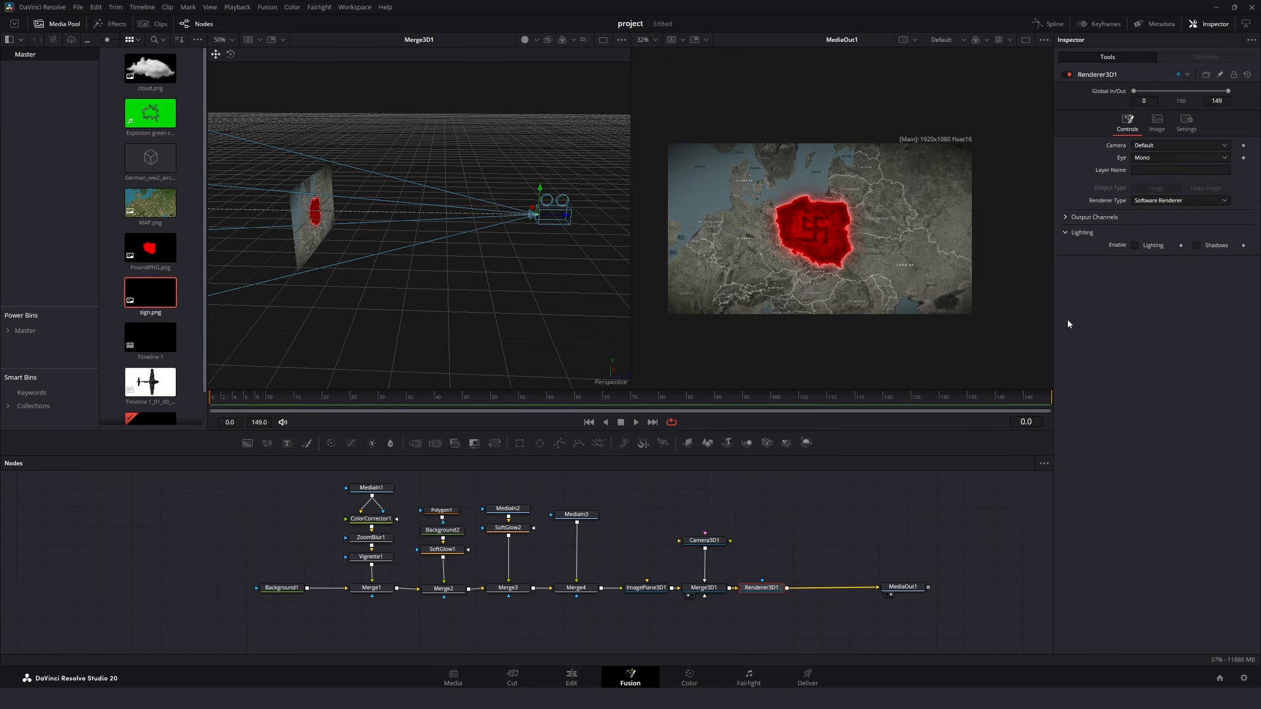
pyautogui.click(1181, 200)
pyautogui.click(1161, 221)
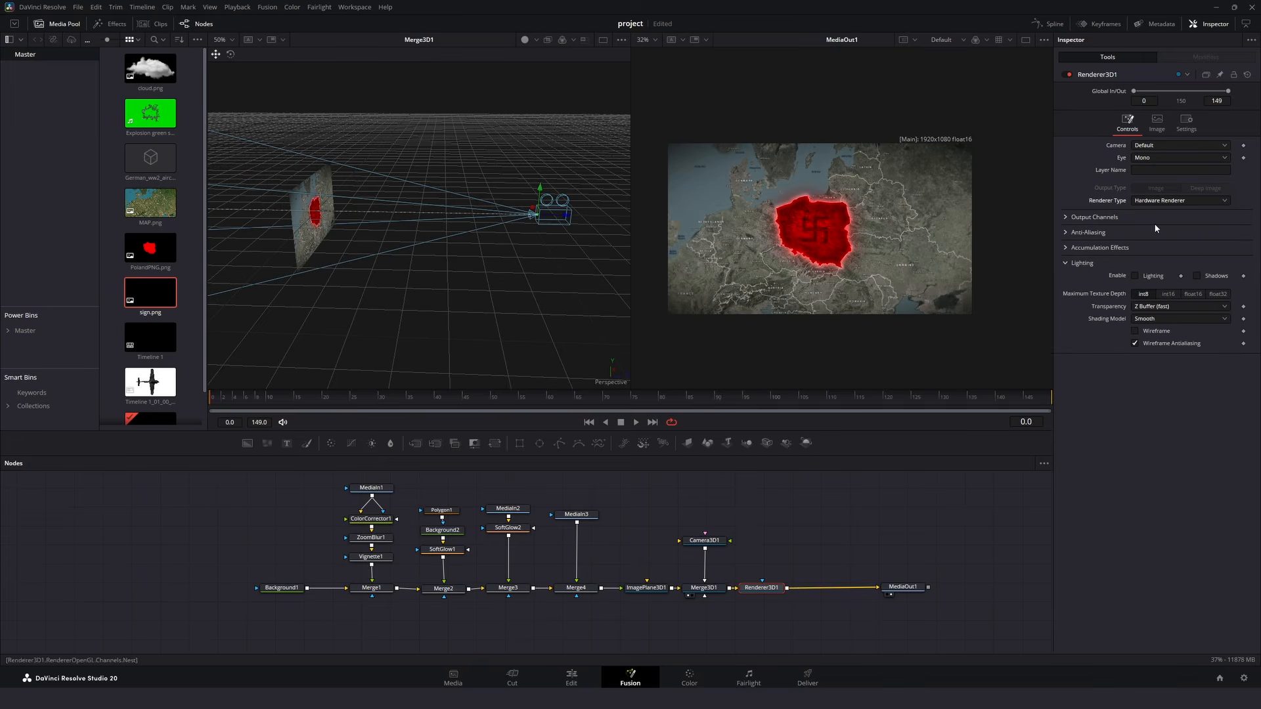
# - Add cloud.png below the node chain, attach an Image Plane 3D to it, and connect that plane to Merge3D1
pyautogui.moveTo(150, 69); pyautogui.dragTo(466, 599)
pyautogui.hotkey('shift', 'space')
pyautogui.write('ima')
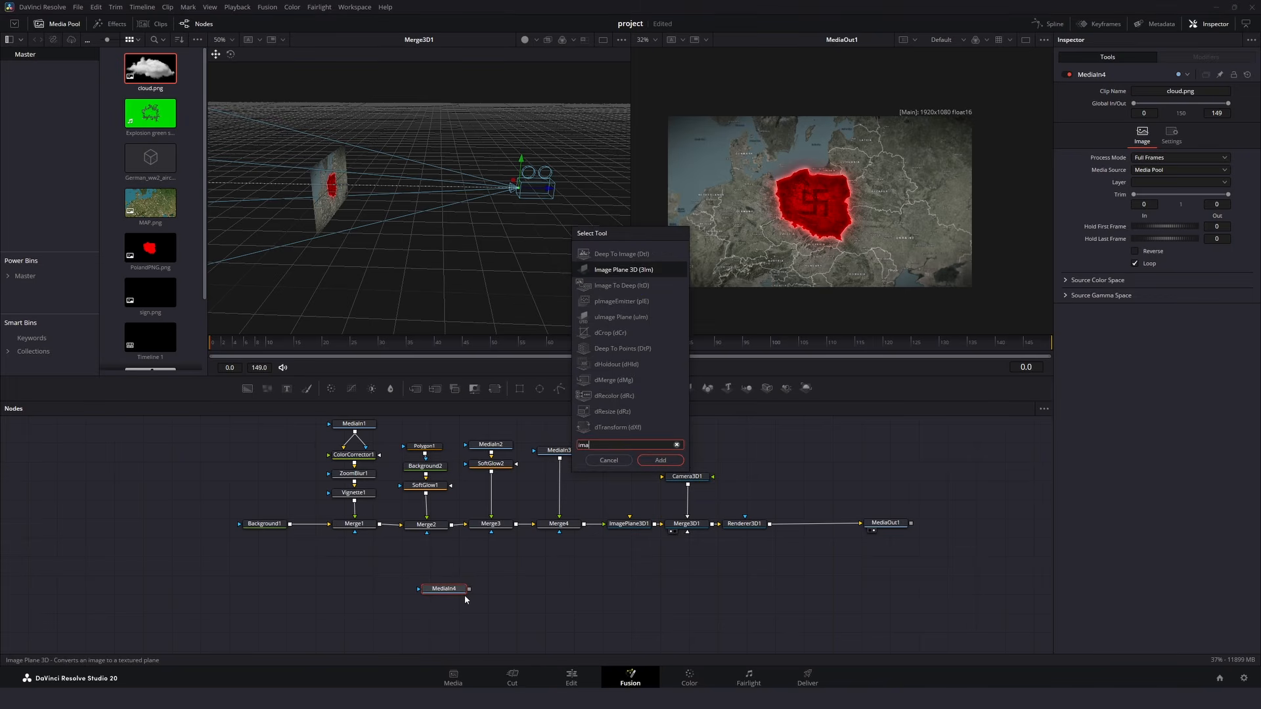
pyautogui.press('Return')
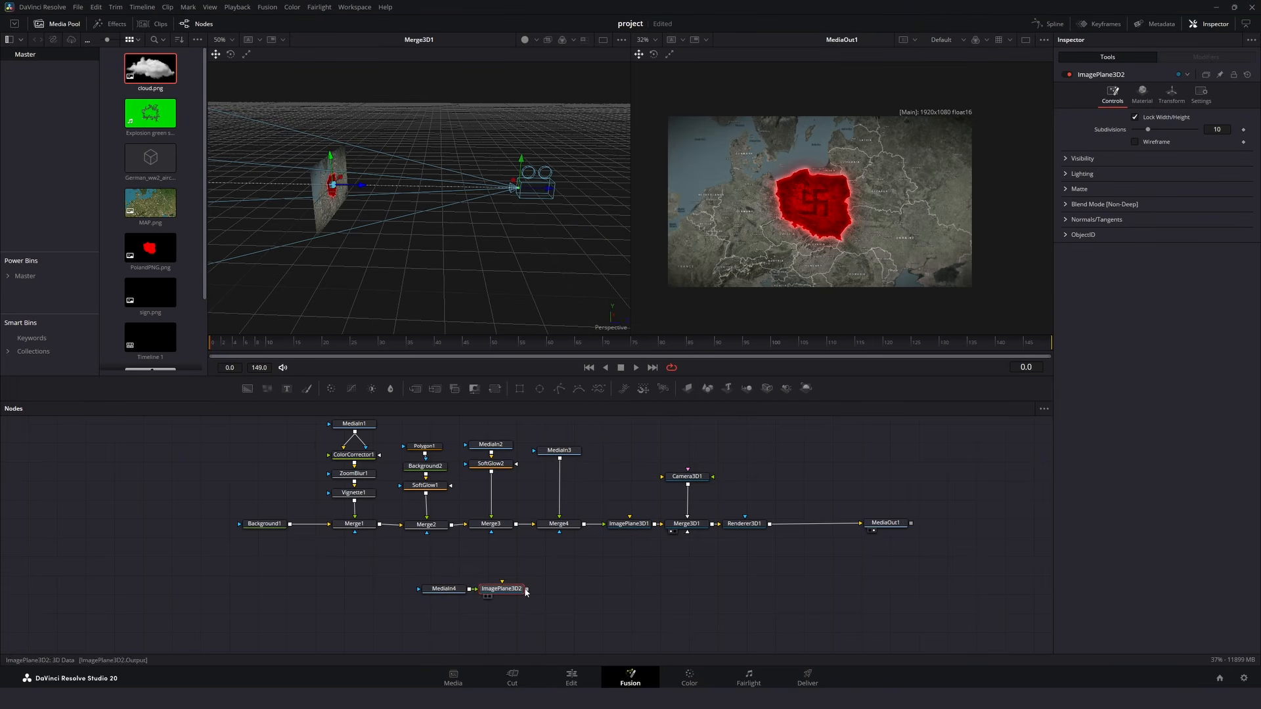
pyautogui.moveTo(525, 592); pyautogui.dragTo(688, 532)
# - Move the cloud's ImagePlane3D2 forward in Z between the map and the camera, and reduce its scale
pyautogui.scroll(5, 350, 176)
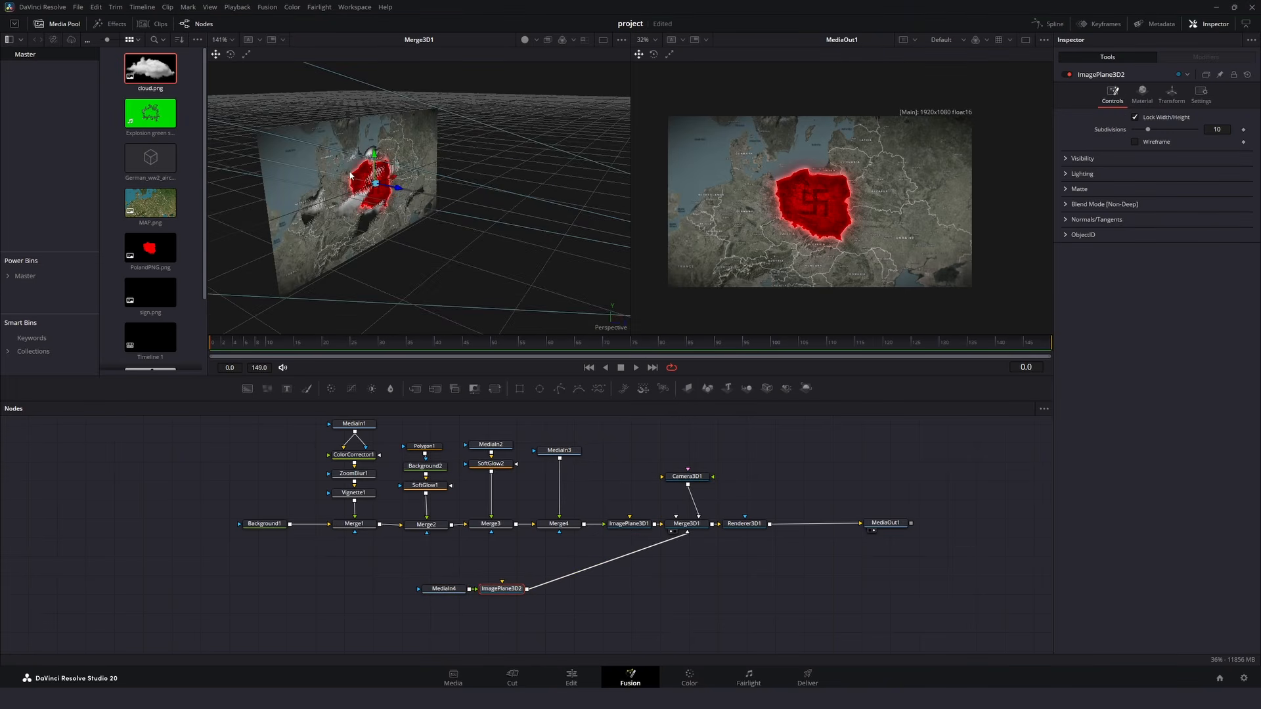
pyautogui.scroll(-4, 351, 189)
pyautogui.click(1171, 94)
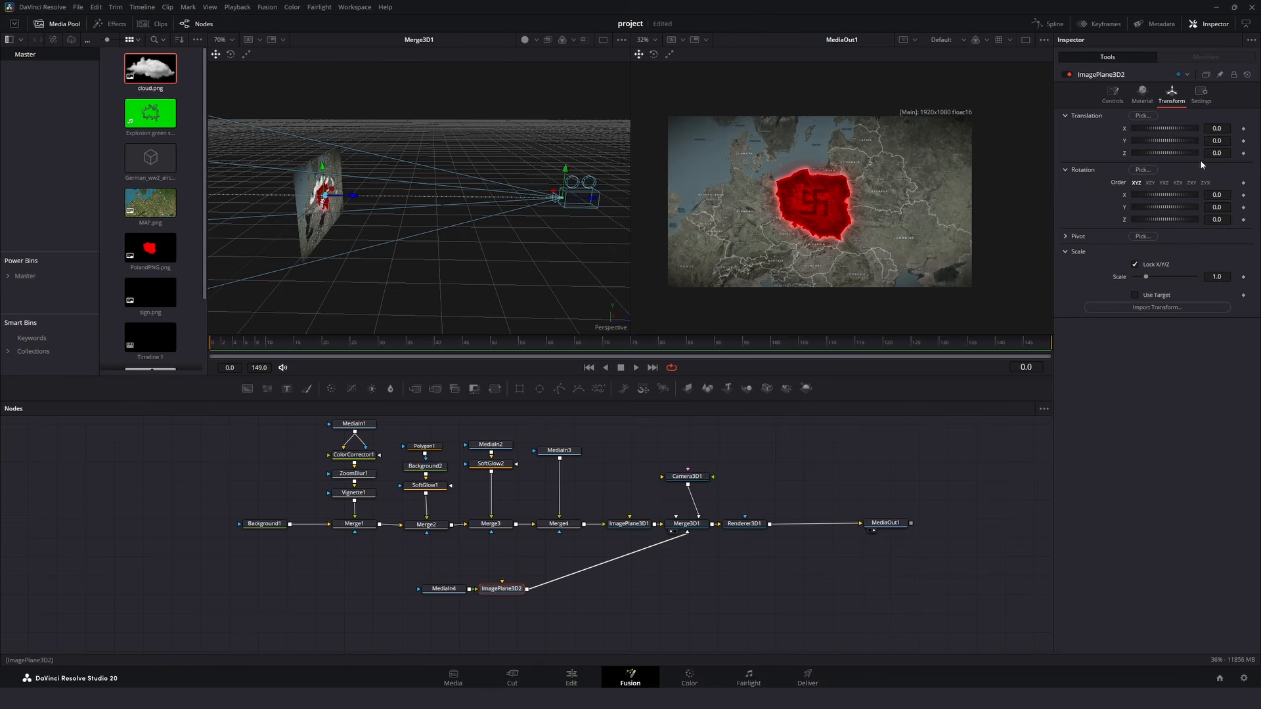
pyautogui.moveTo(1214, 155); pyautogui.dragTo(1257, 155)
pyautogui.moveTo(428, 196); pyautogui.dragTo(476, 197)
pyautogui.scroll(1, 453, 197)
pyautogui.moveTo(1217, 277); pyautogui.dragTo(1169, 277)
pyautogui.moveTo(1217, 141); pyautogui.dragTo(1214, 141)
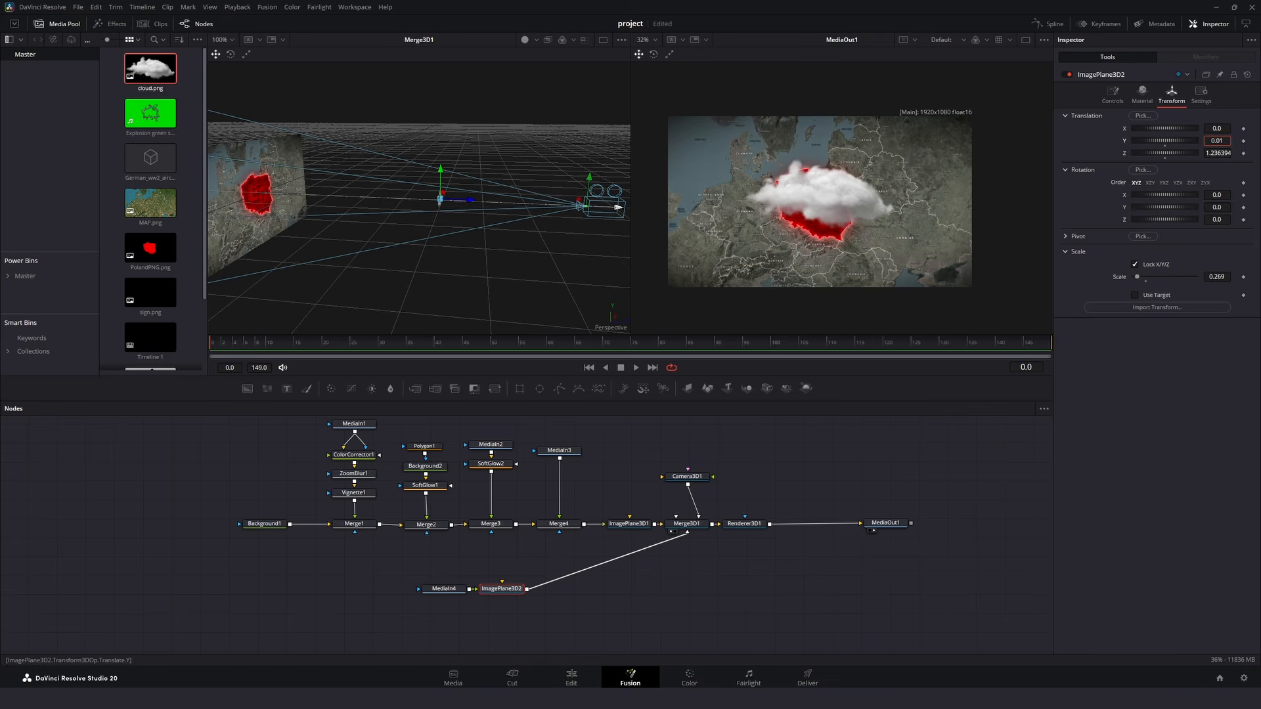
pyautogui.moveTo(1217, 277); pyautogui.dragTo(1228, 277)
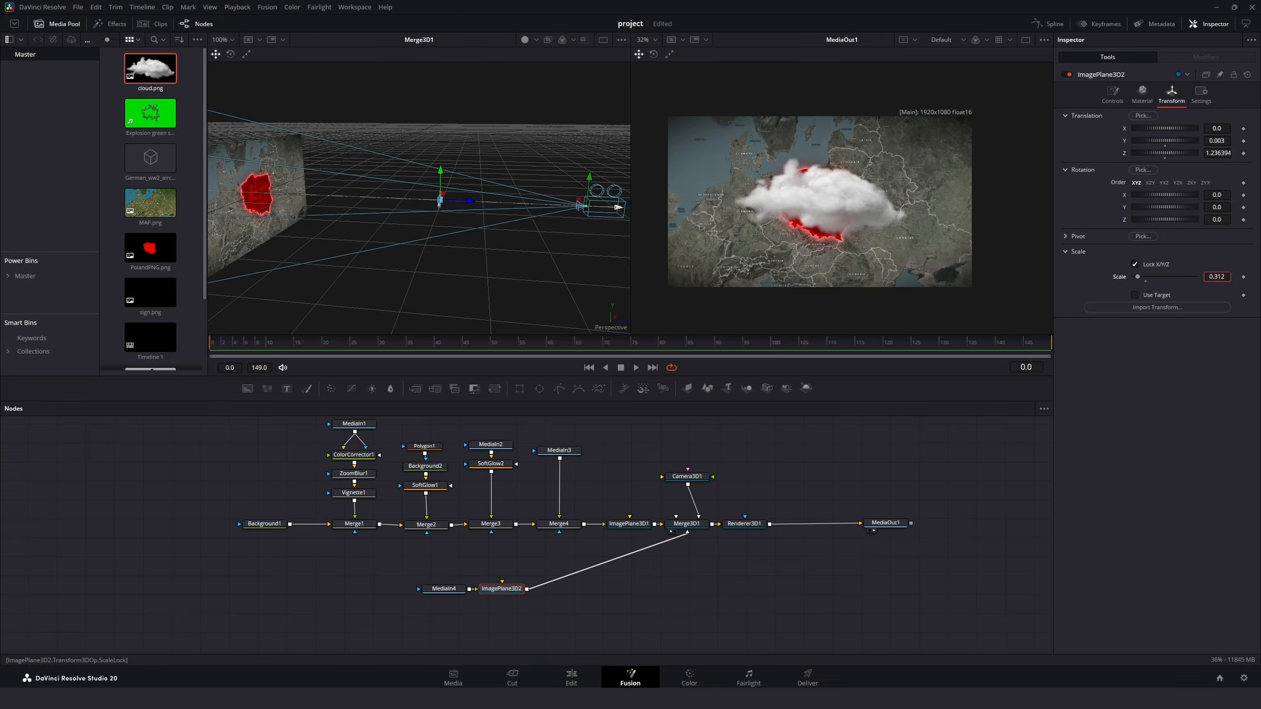
pyautogui.moveTo(1214, 154)
pyautogui.mouseDown()
pyautogui.moveTo(1224, 129)
pyautogui.moveTo(1222, 154)
pyautogui.mouseUp()
pyautogui.moveTo(1223, 277); pyautogui.dragTo(1238, 277)
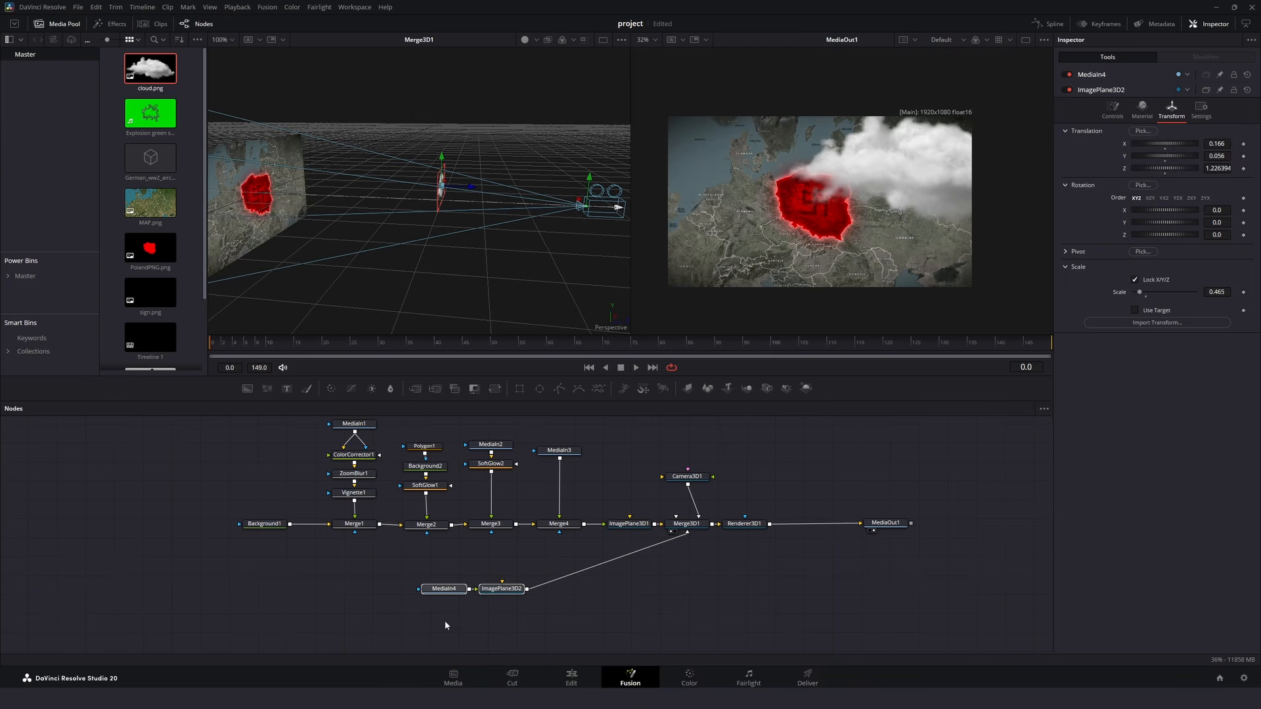
# - Duplicate the cloud media and its image plane three times, connect each copy to Merge3D1, and arrange the clouds at different depths
pyautogui.hotkey('ctrl', 'v')
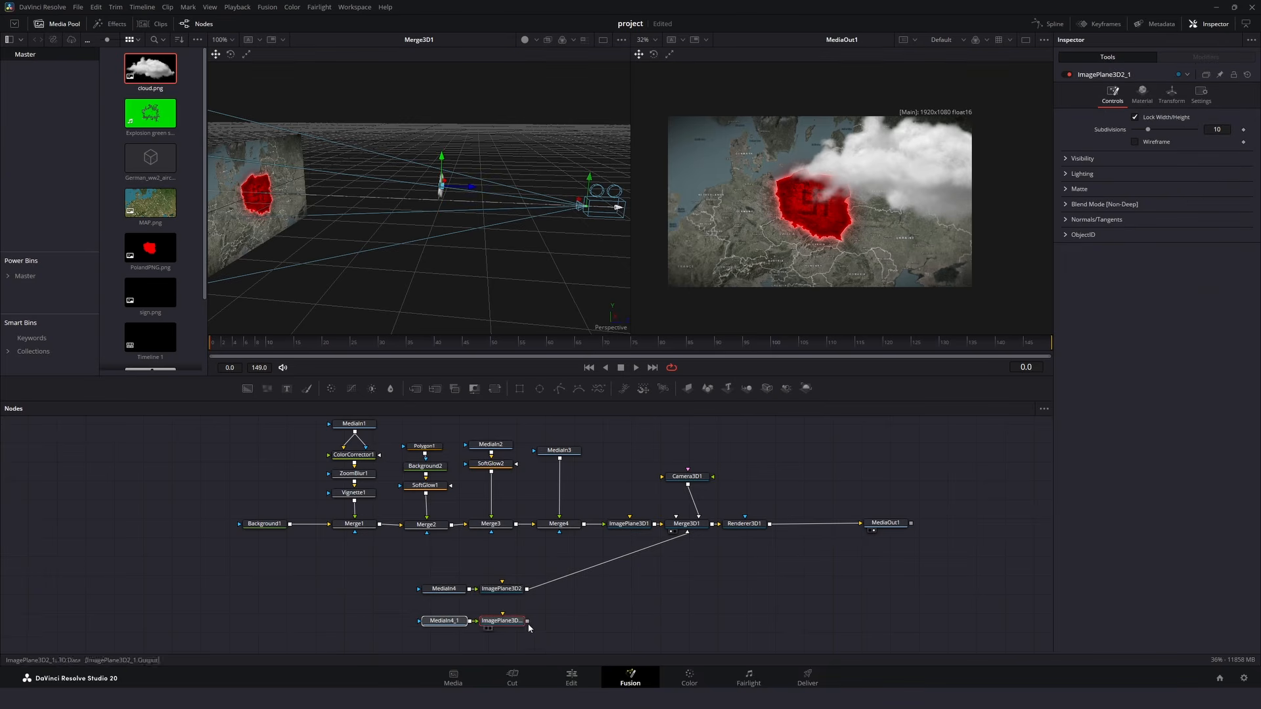
pyautogui.moveTo(494, 617); pyautogui.dragTo(459, 617)
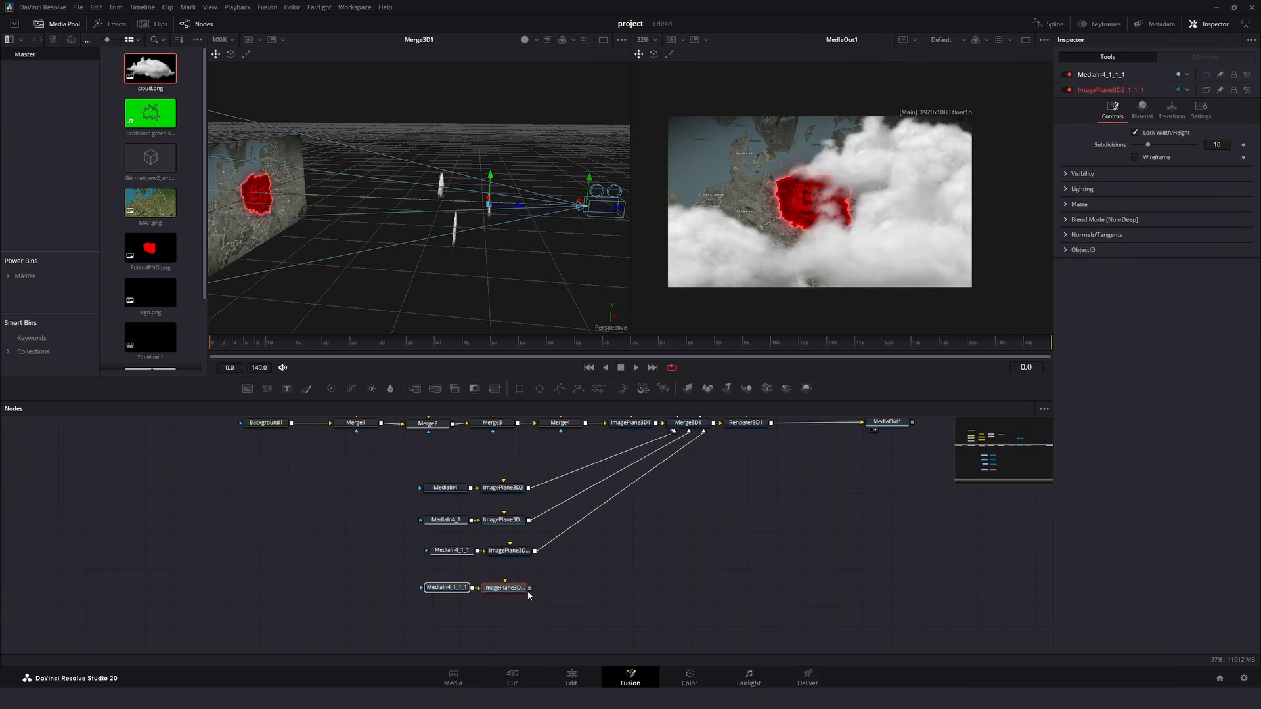
pyautogui.moveTo(529, 589); pyautogui.dragTo(688, 423)
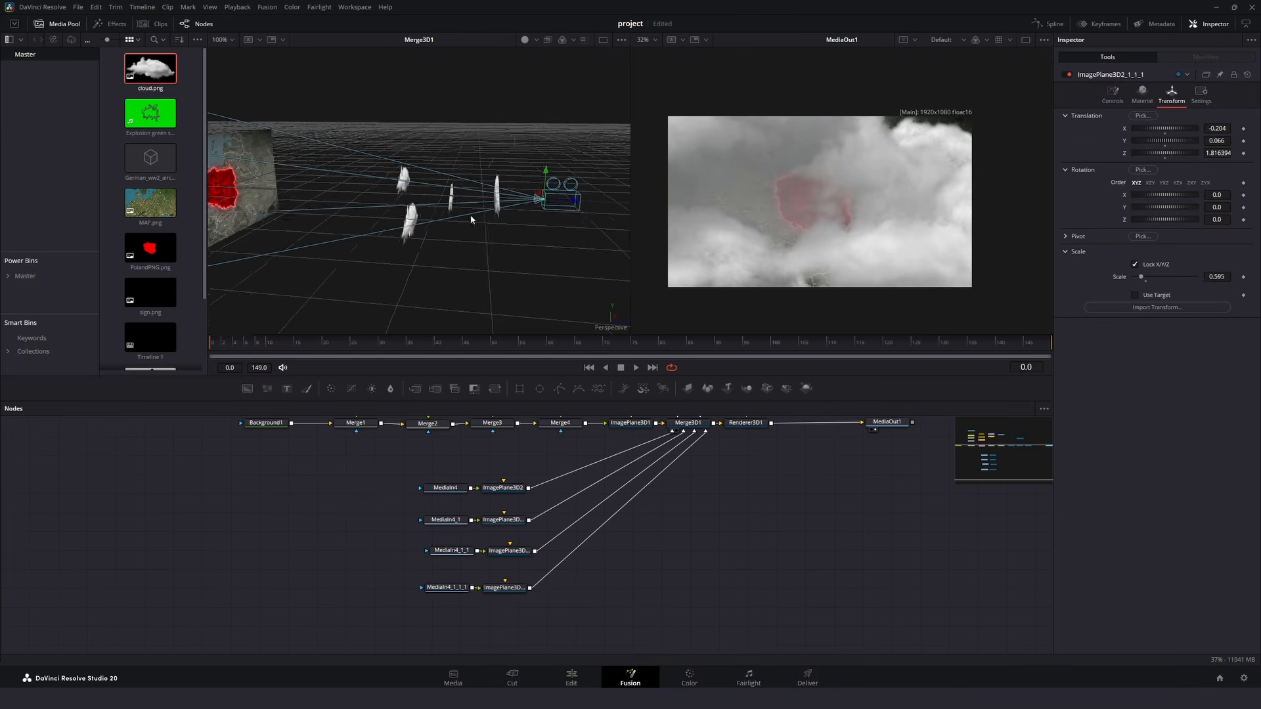
# - Inspect from several angles how the four cloud planes are spaced between the map and the camera
pyautogui.scroll(4, 404, 219)
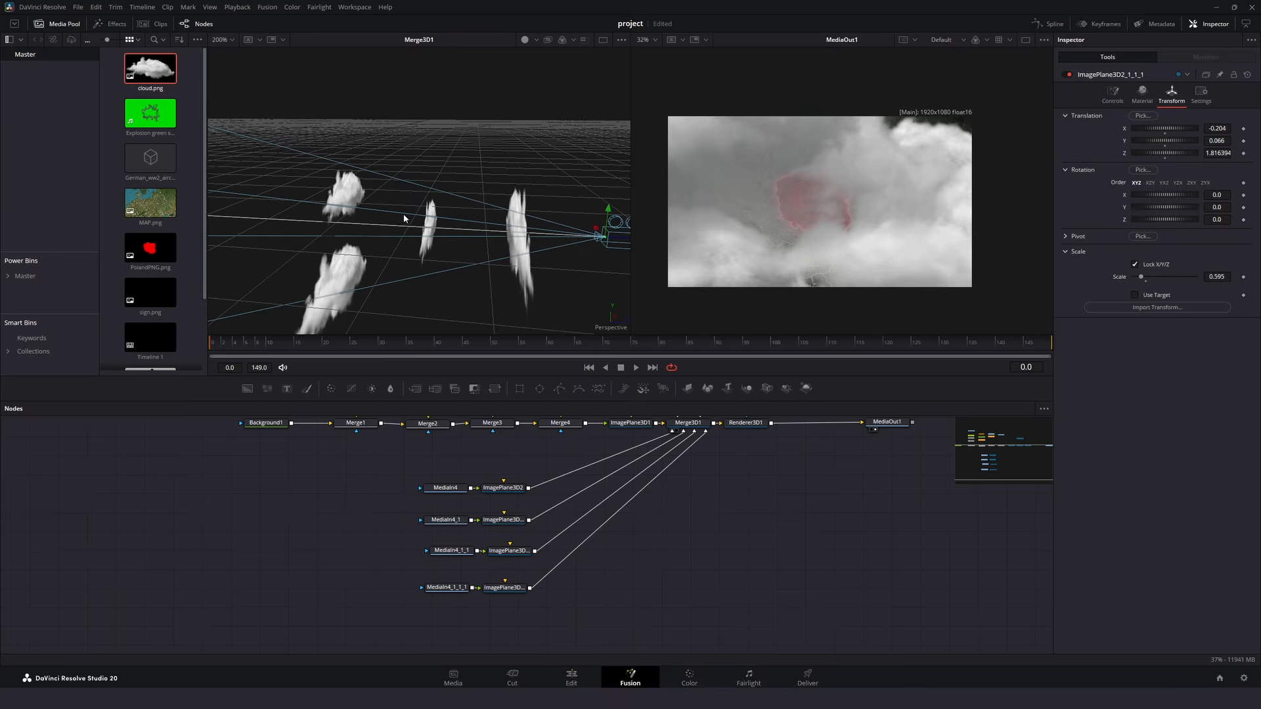
pyautogui.moveTo(404, 219); pyautogui.dragTo(408, 147)
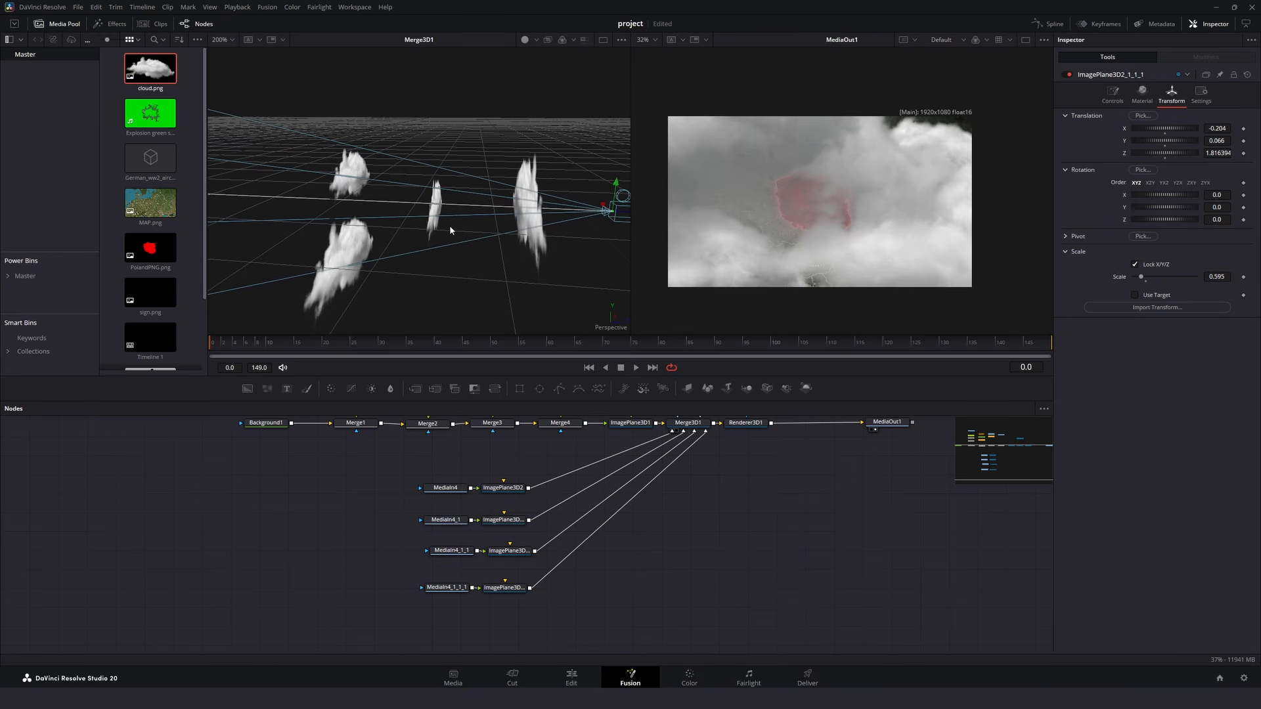
pyautogui.scroll(-4, 449, 224)
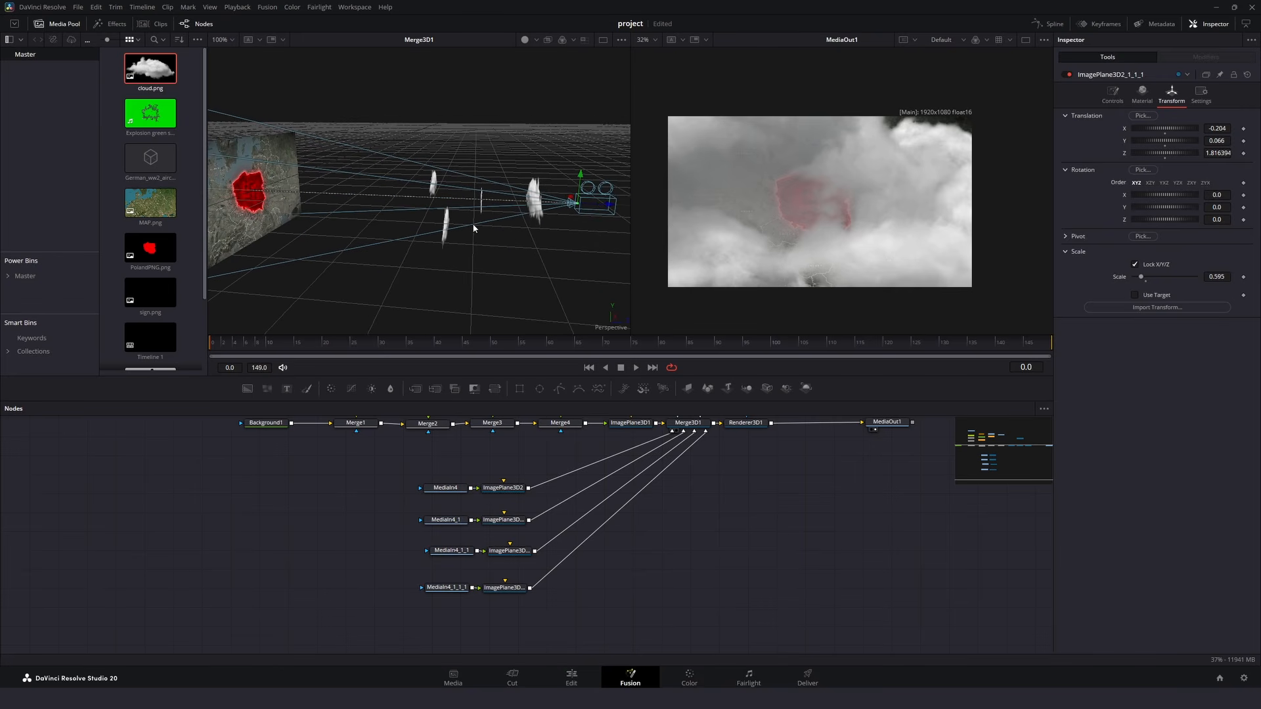
pyautogui.scroll(-2, 489, 230)
pyautogui.scroll(2, 516, 232)
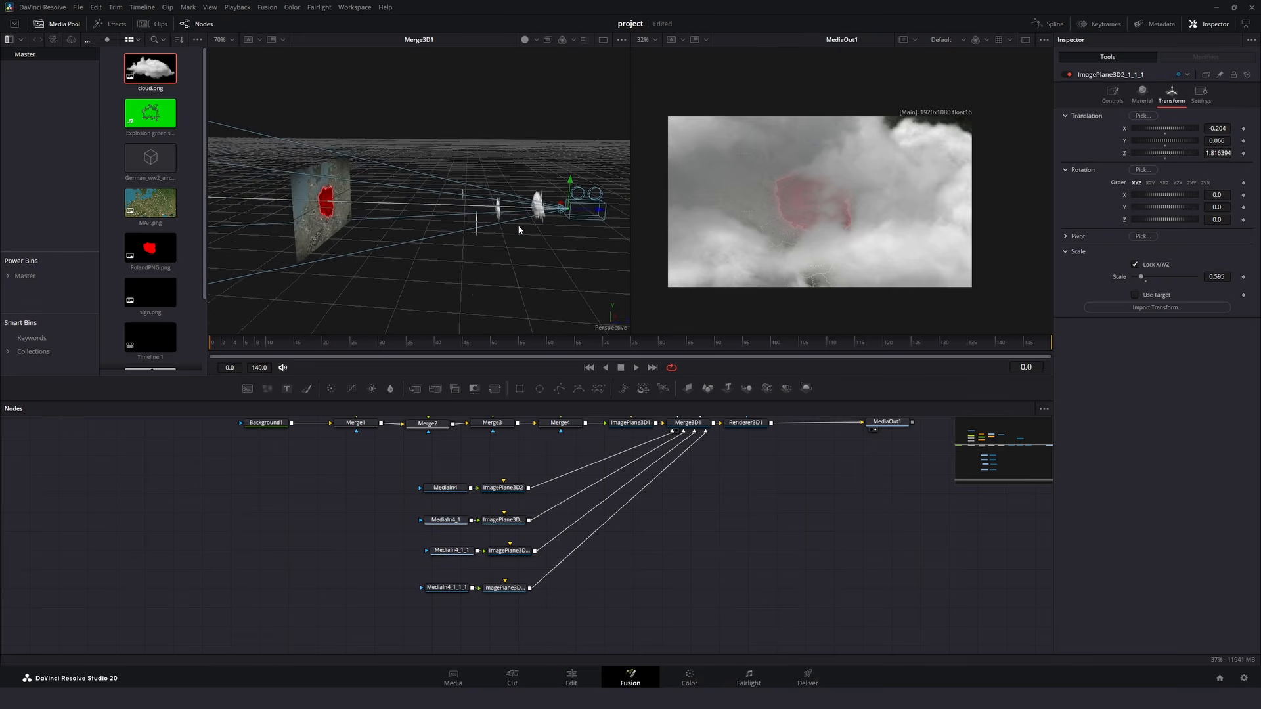
pyautogui.moveTo(519, 229); pyautogui.dragTo(493, 231)
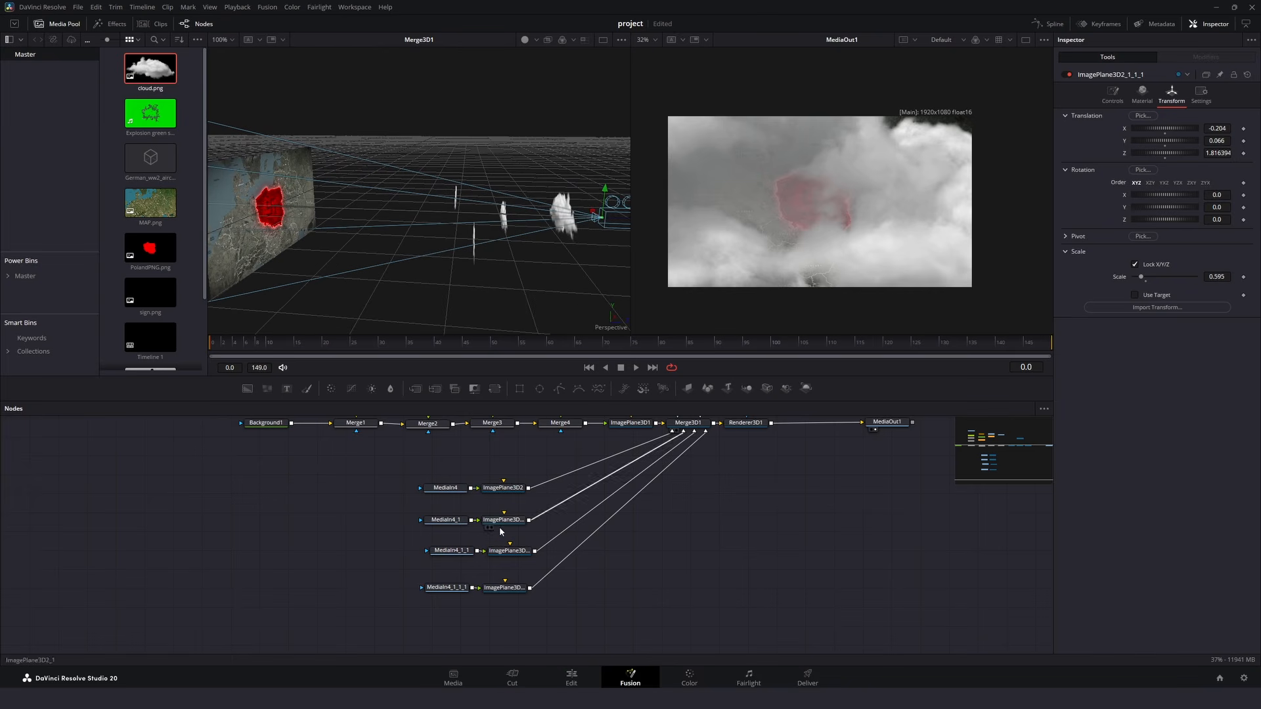
# - Move Camera3D1 forward in Z towards the map, past the nearest cloud plane
pyautogui.moveTo(589, 485); pyautogui.dragTo(497, 546)
pyautogui.click(604, 438)
pyautogui.moveTo(1166, 153); pyautogui.dragTo(1151, 153)
# - Group the four cloud media nodes with their image planes and rename the group Clouds
pyautogui.scroll(-2, 306, 493)
pyautogui.moveTo(307, 493); pyautogui.dragTo(457, 632)
pyautogui.rightClick(425, 609)
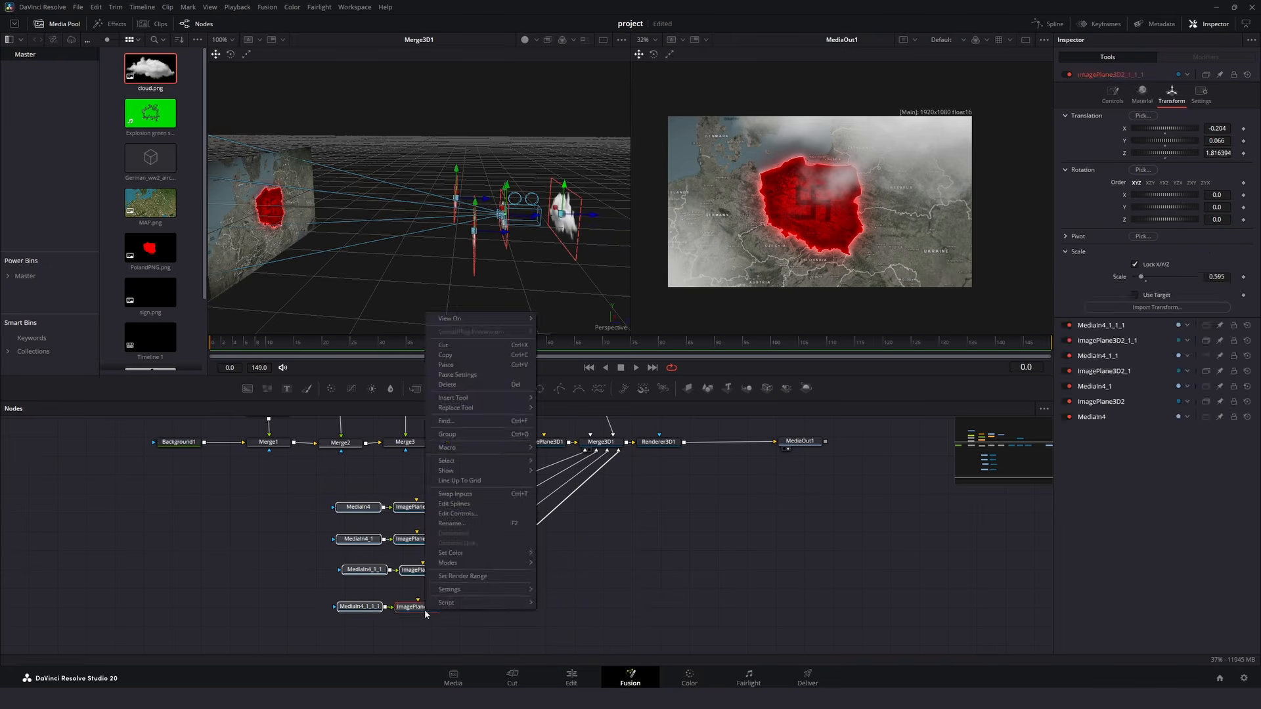
pyautogui.click(446, 444)
pyautogui.press('F2')
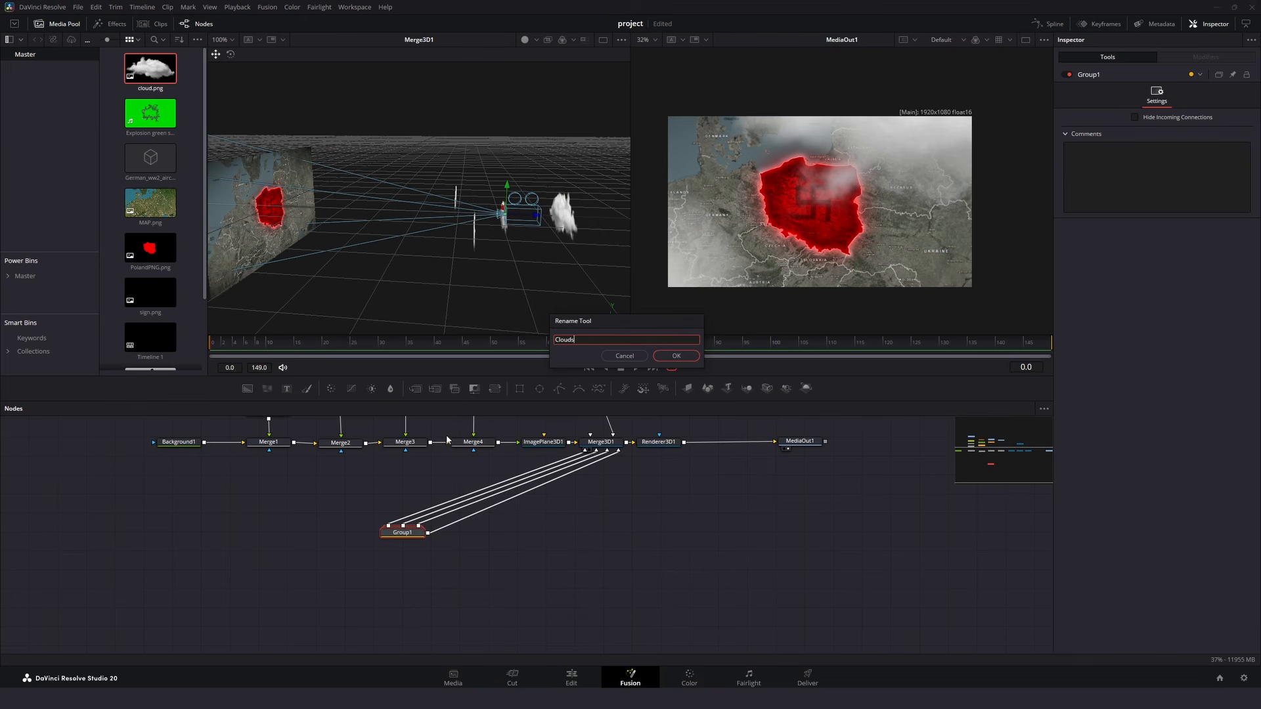
pyautogui.press('Return')
# - Add the top-view aircraft still below the node chain and attach a 3D Keyer to it
pyautogui.click(594, 531)
pyautogui.moveTo(589, 540); pyautogui.dragTo(584, 560)
pyautogui.moveTo(157, 294); pyautogui.dragTo(448, 172)
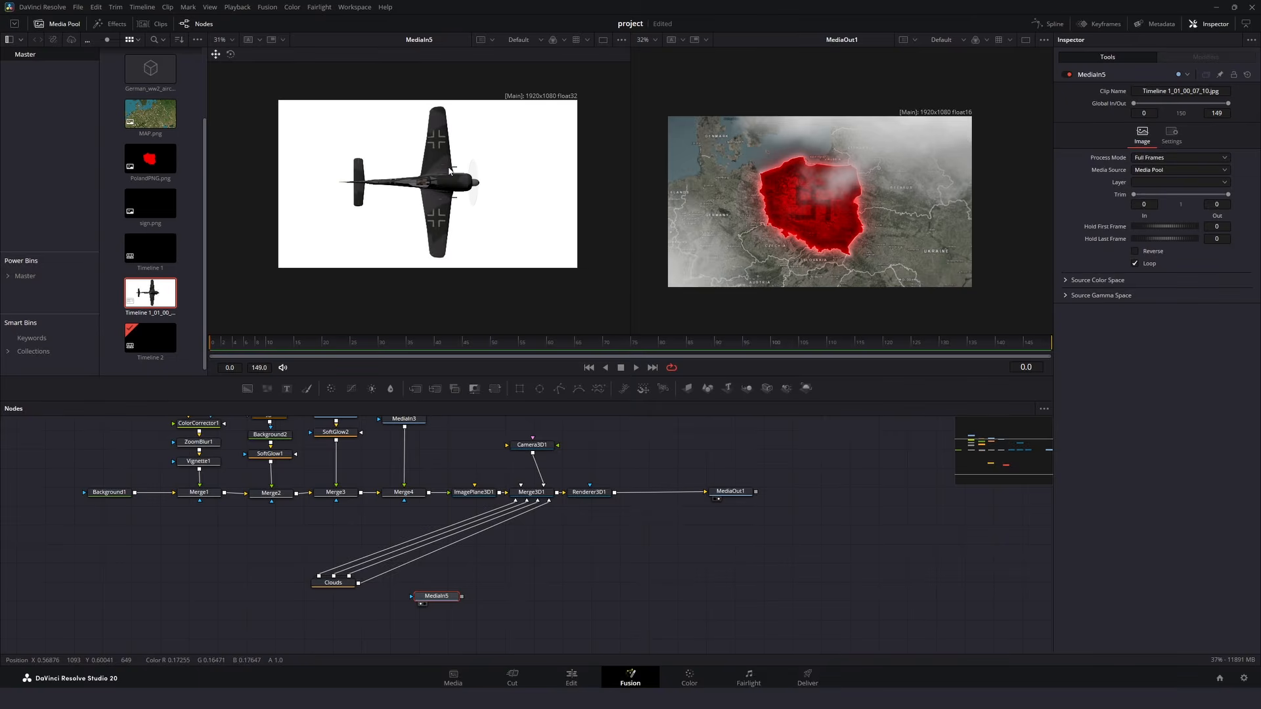
pyautogui.hotkey('shift', 'space')
pyautogui.write('ima3d key')
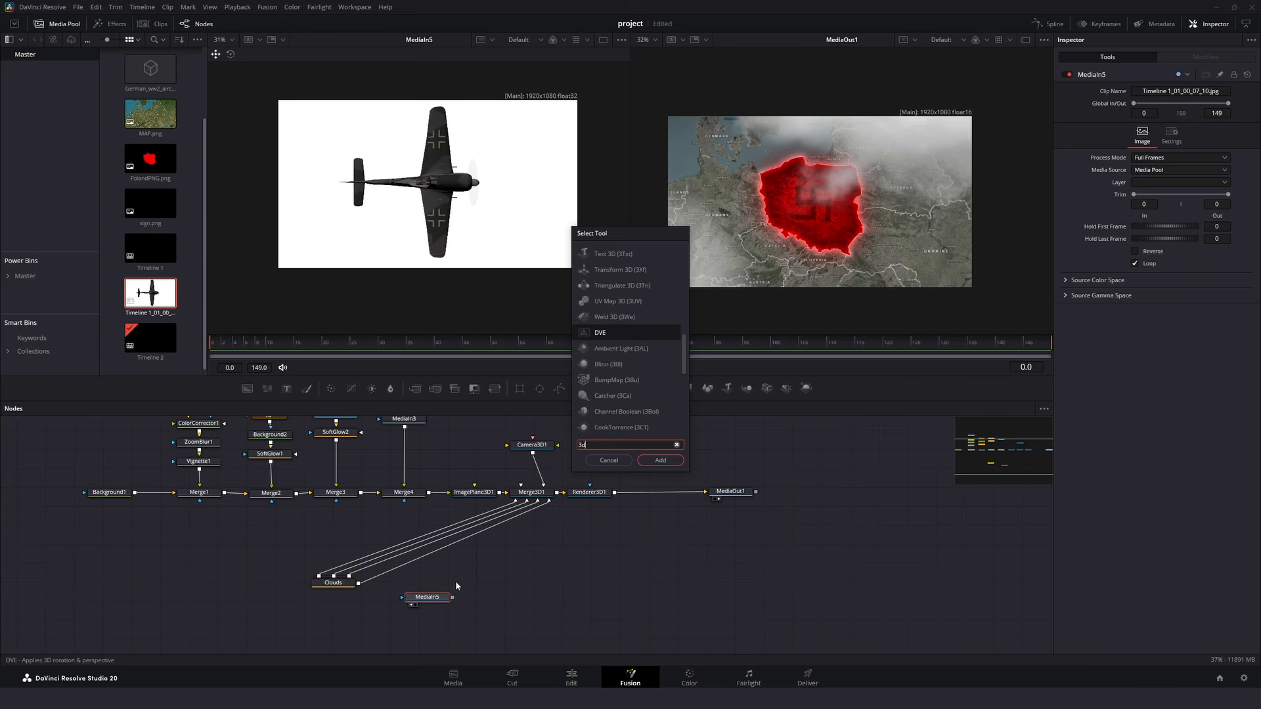
pyautogui.press('Return')
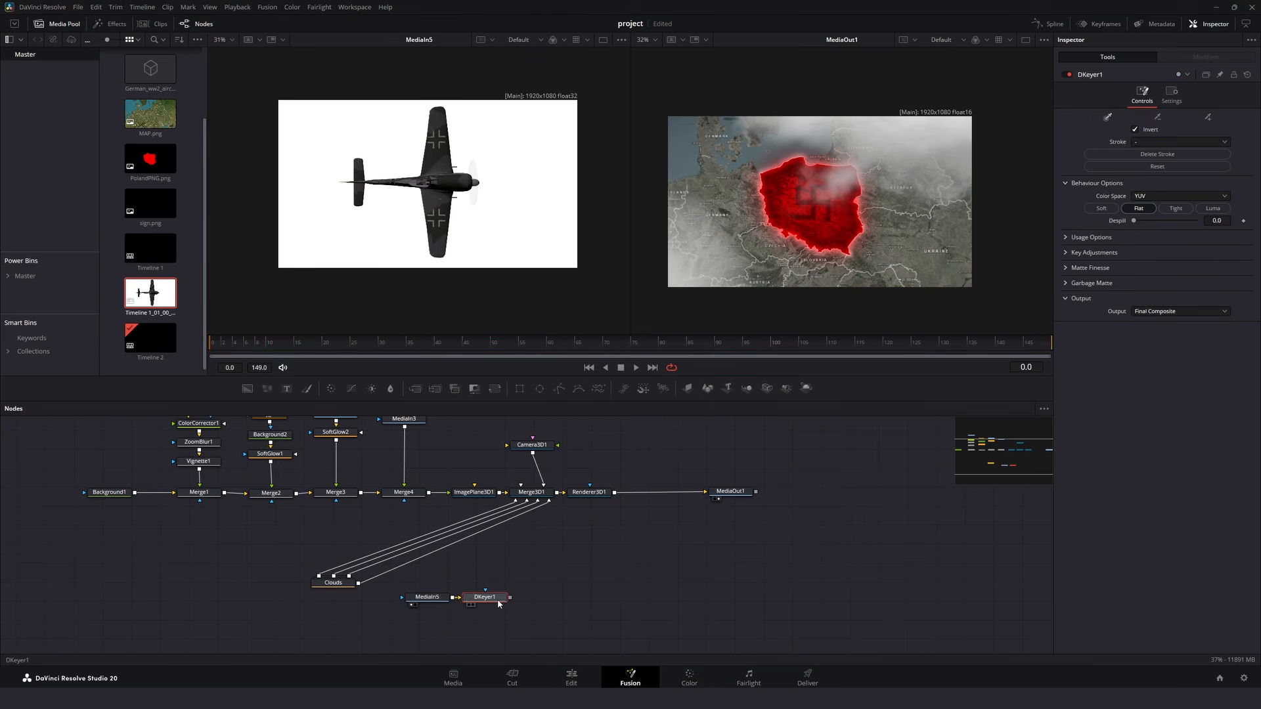
# - Key out the aircraft's white background, refining it with despill 0.055, pre filter 0.276 and clean black 2.5
pyautogui.moveTo(498, 600); pyautogui.dragTo(506, 140)
pyautogui.moveTo(509, 140)
pyautogui.mouseDown()
pyautogui.moveTo(553, 187)
pyautogui.moveTo(546, 218)
pyautogui.mouseUp()
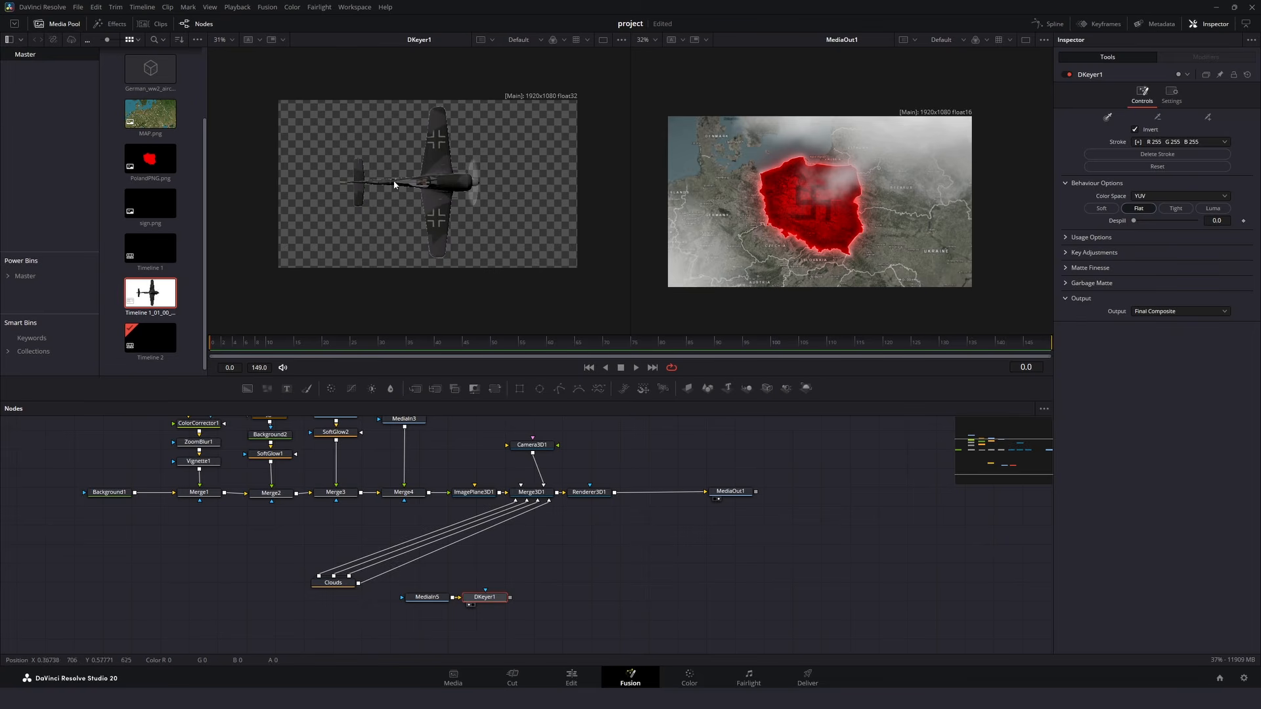
pyautogui.scroll(3, 422, 172)
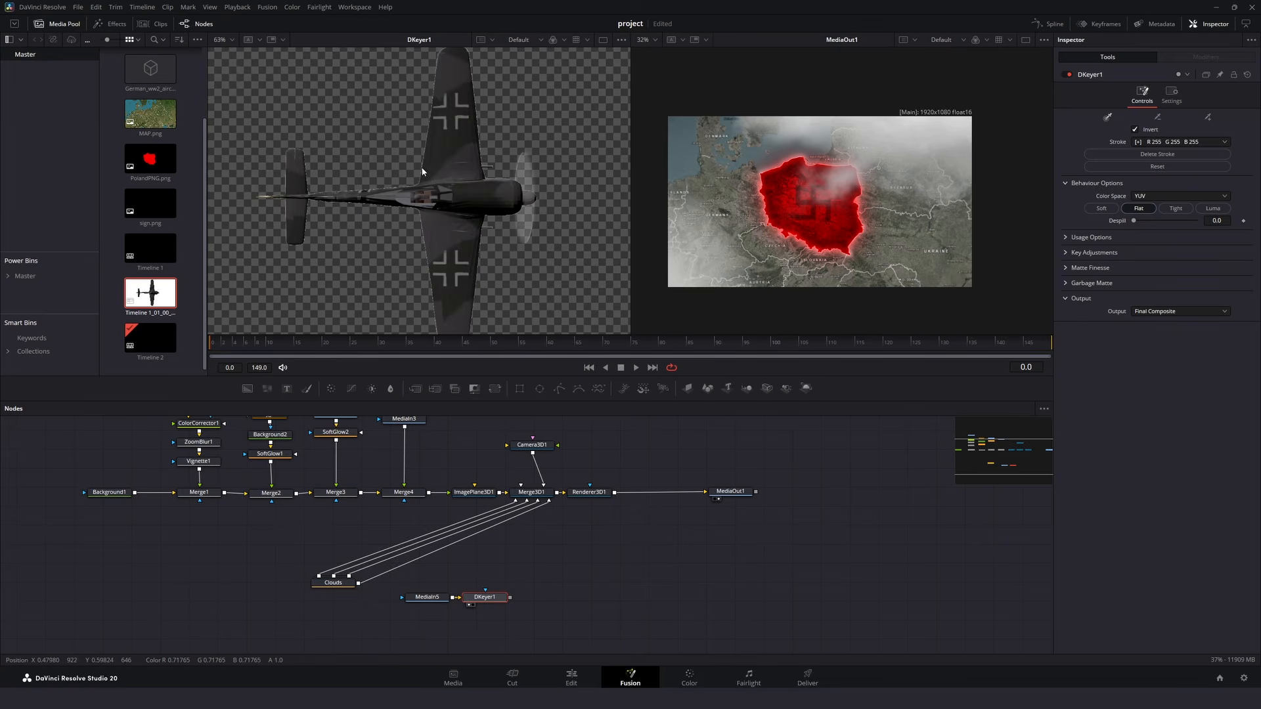
pyautogui.click(1066, 270)
pyautogui.moveTo(1148, 294); pyautogui.dragTo(1152, 294)
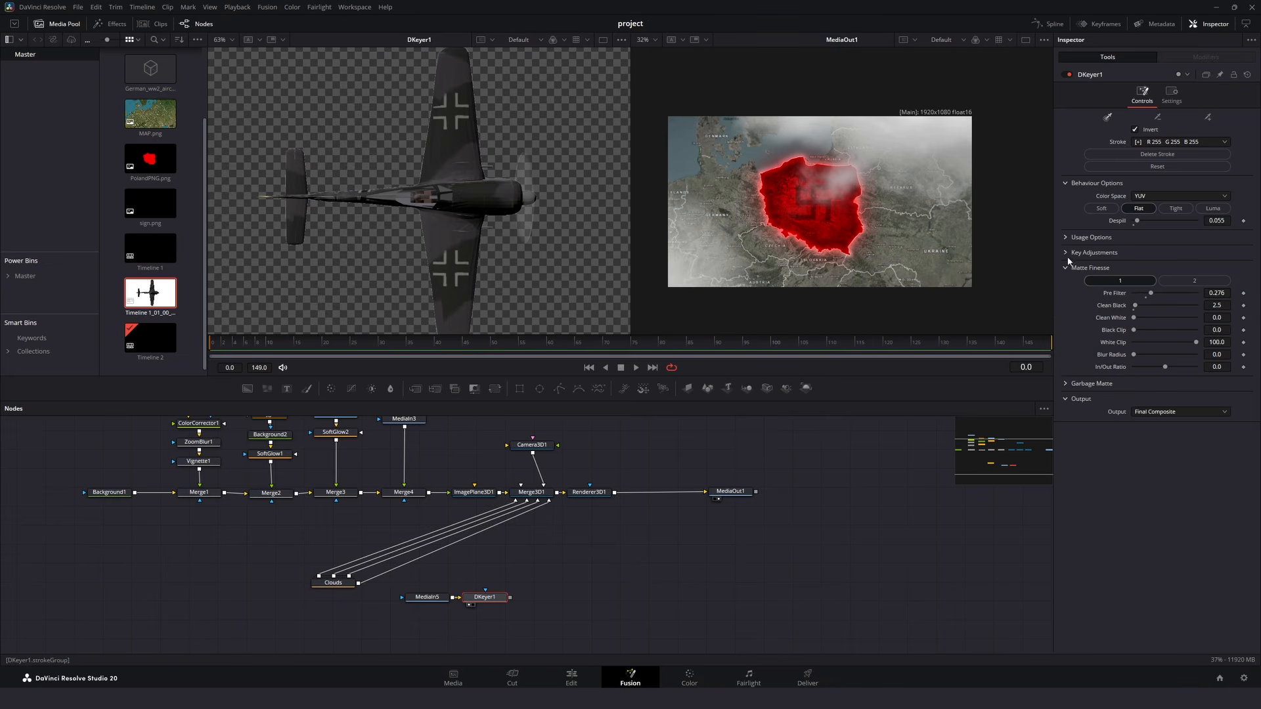
pyautogui.click(1066, 252)
pyautogui.moveTo(1165, 339); pyautogui.dragTo(1177, 340)
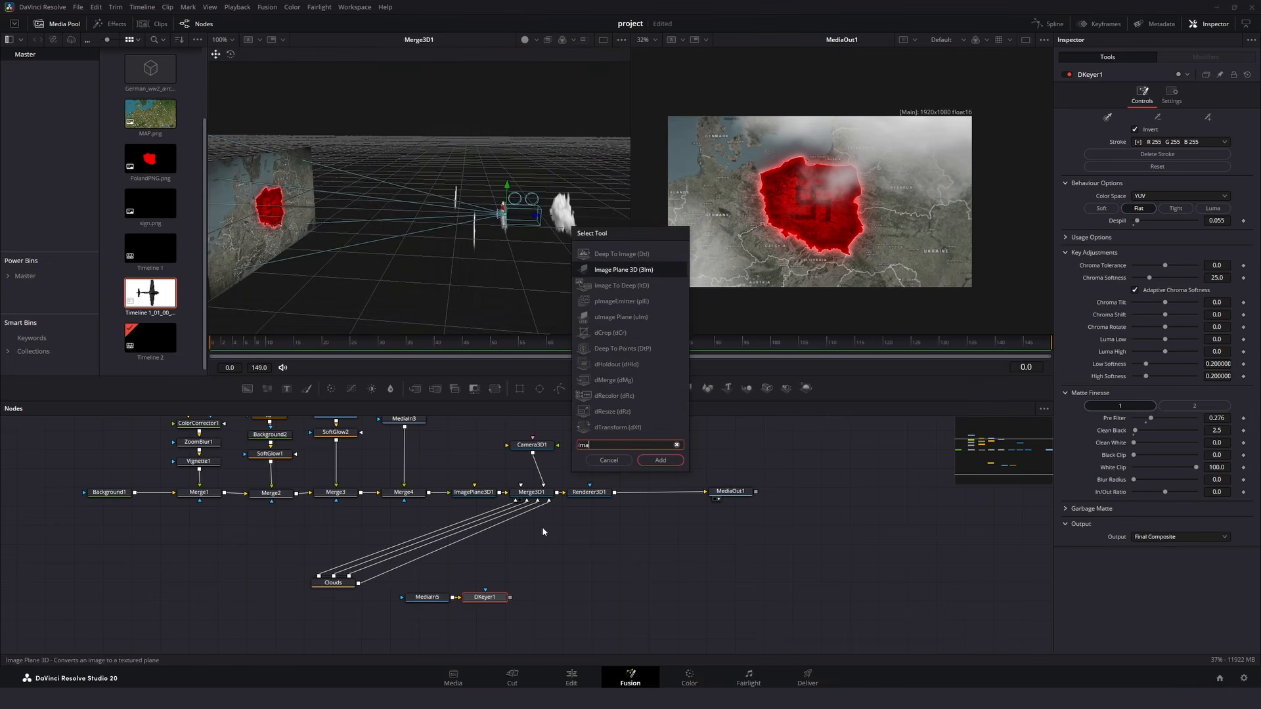
# - Put the keyed aircraft on an Image Plane 3D connected to Merge3D1, with scale 0.15, X -0.031 and Z about 1.03
pyautogui.press('Return')
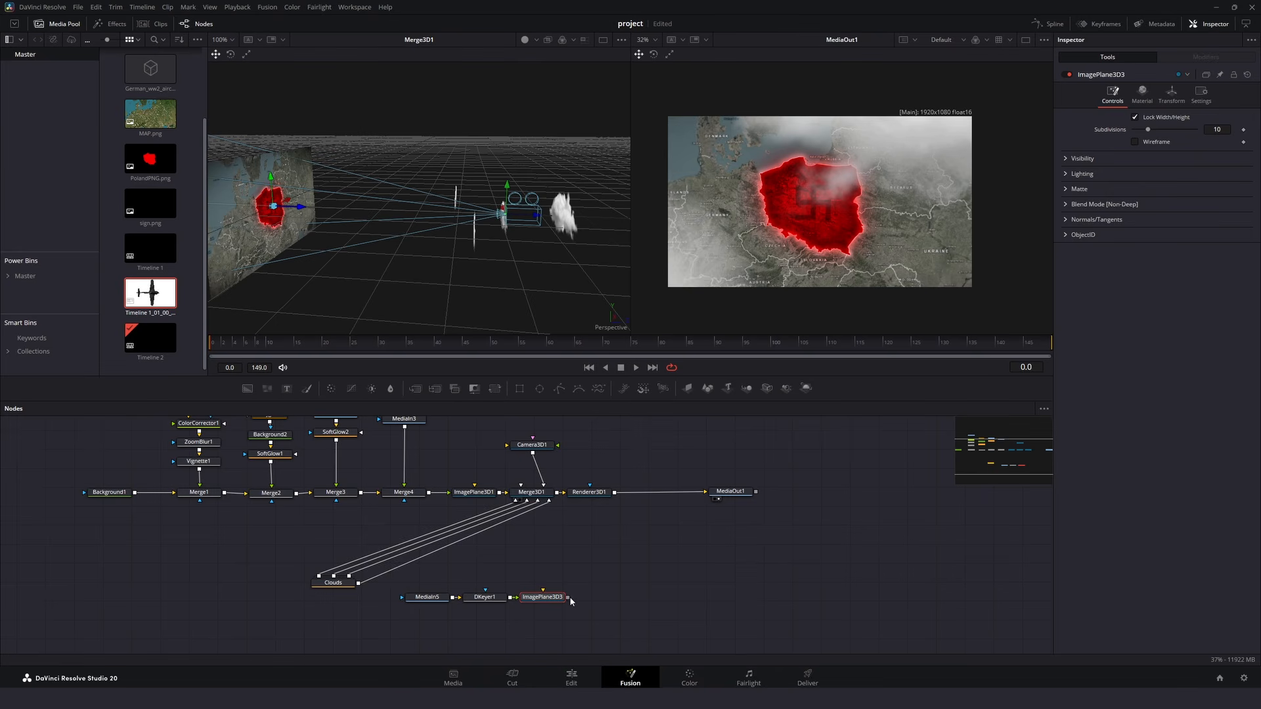
pyautogui.moveTo(548, 511); pyautogui.dragTo(543, 494)
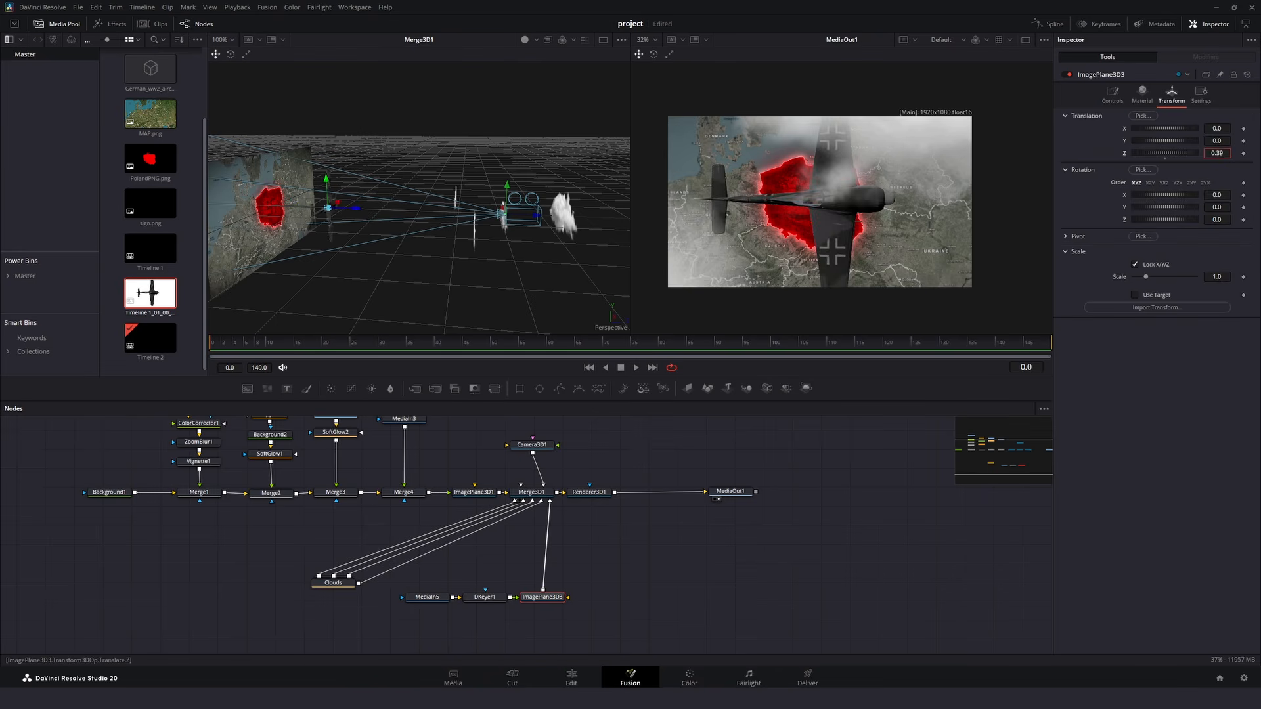
pyautogui.moveTo(1226, 276); pyautogui.dragTo(899, 272)
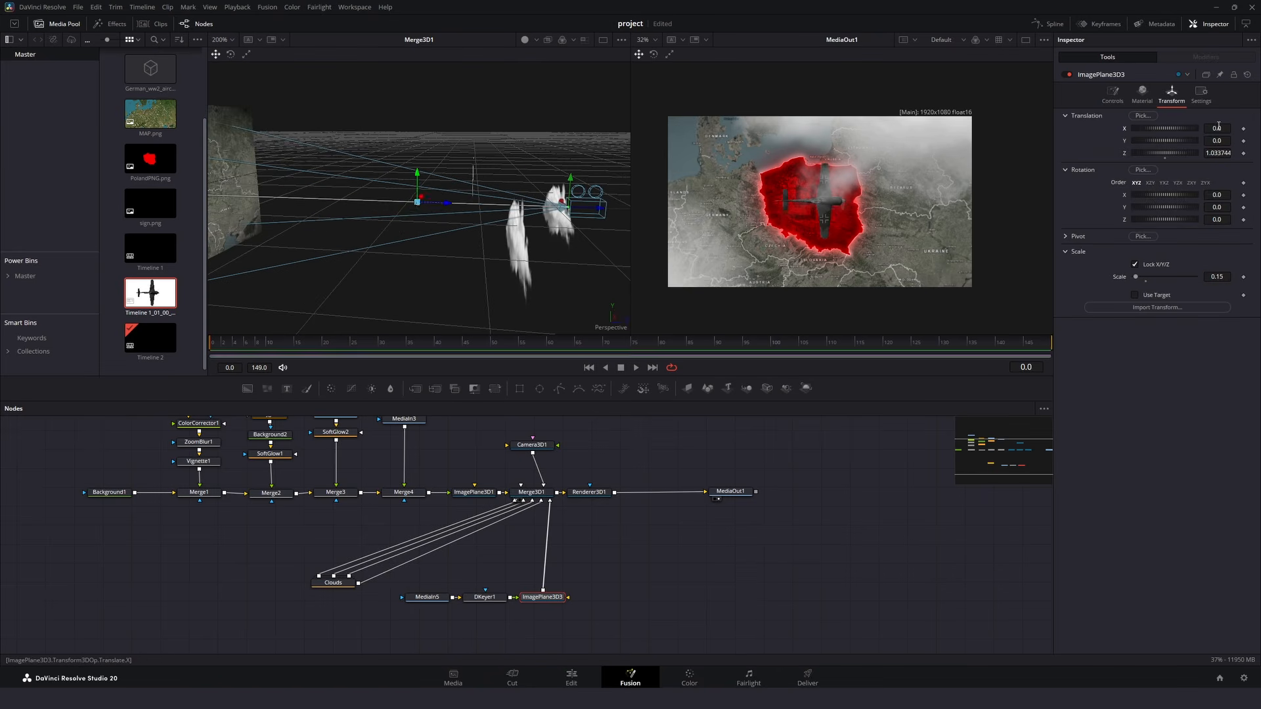
pyautogui.moveTo(1217, 129); pyautogui.dragTo(1116, 128)
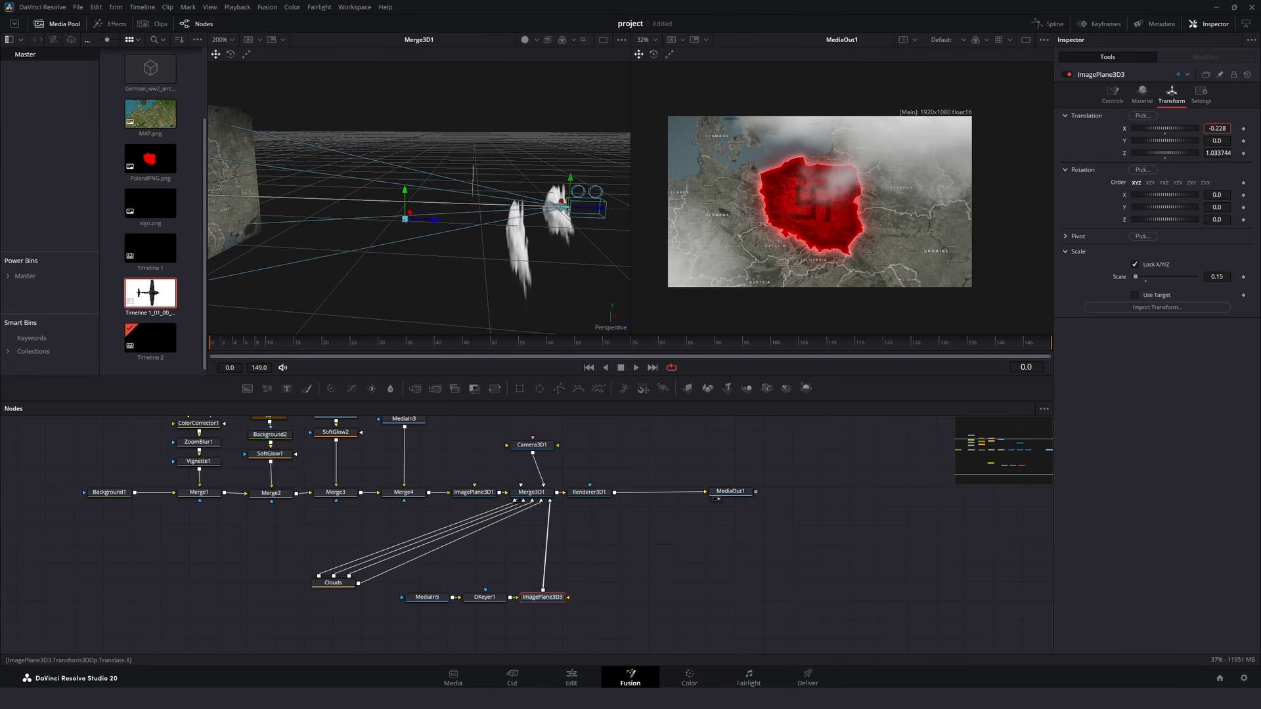
pyautogui.moveTo(456, 152); pyautogui.dragTo(651, 155)
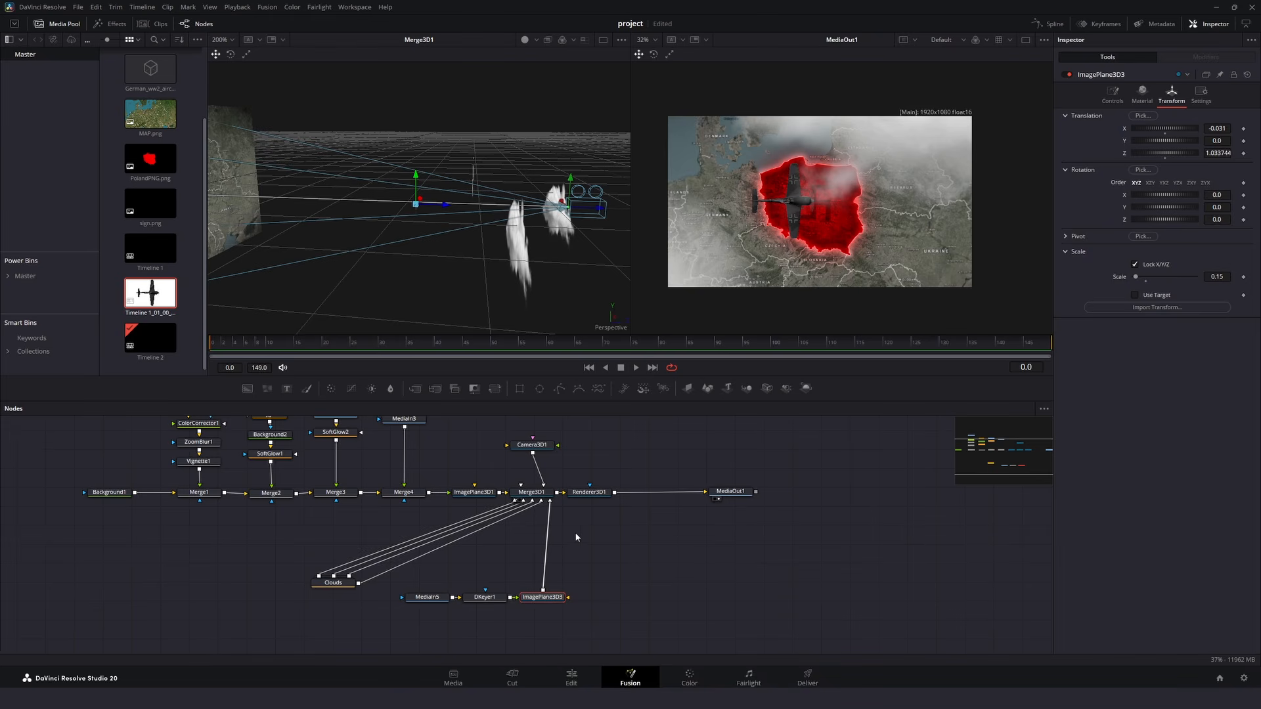
# - Insert a Duplicate 3D after the aircraft's image plane, set the last copy to 3, and offset the copies diagonally
pyautogui.hotkey('shift', 'space')
pyautogui.write('dupl')
pyautogui.press('Return')
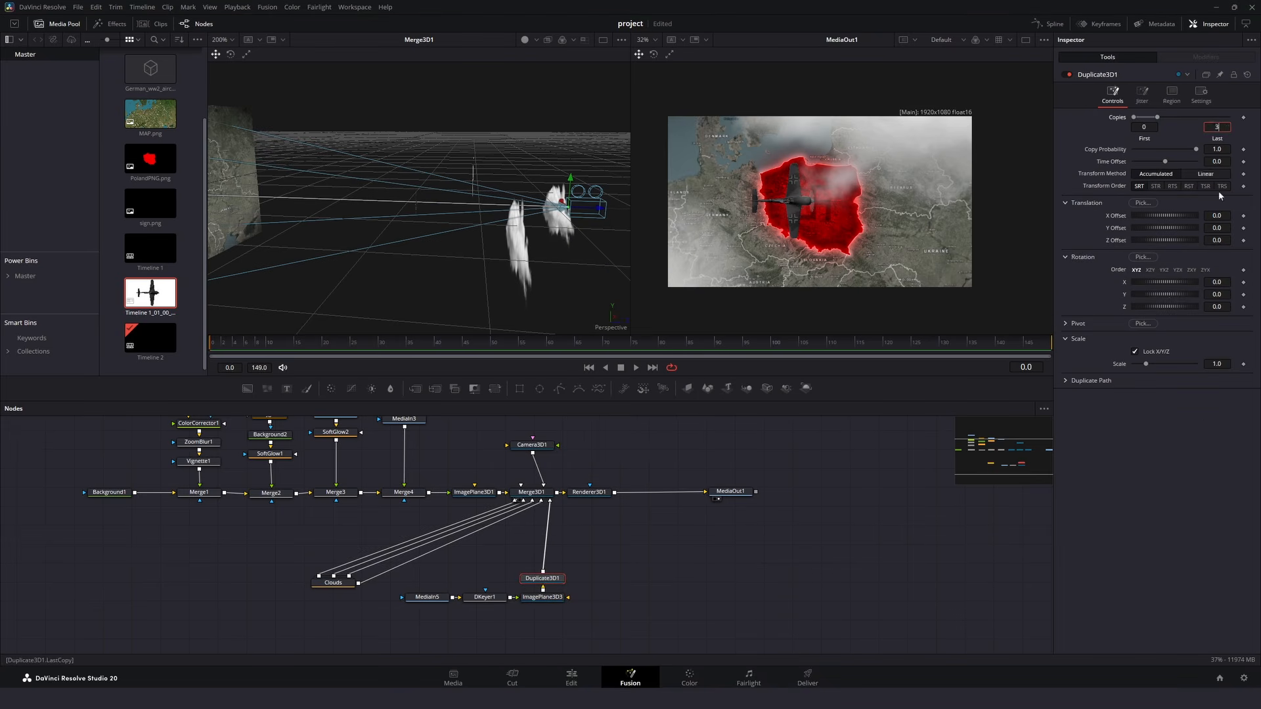
pyautogui.click(1213, 469)
pyautogui.moveTo(1217, 215)
pyautogui.mouseDown()
pyautogui.moveTo(1194, 216)
pyautogui.moveTo(1211, 220)
pyautogui.mouseUp()
# - Raise the aircraft's image plane to Y 0.047 and fine-tune the Duplicate 3D offsets between the copies
pyautogui.click(543, 597)
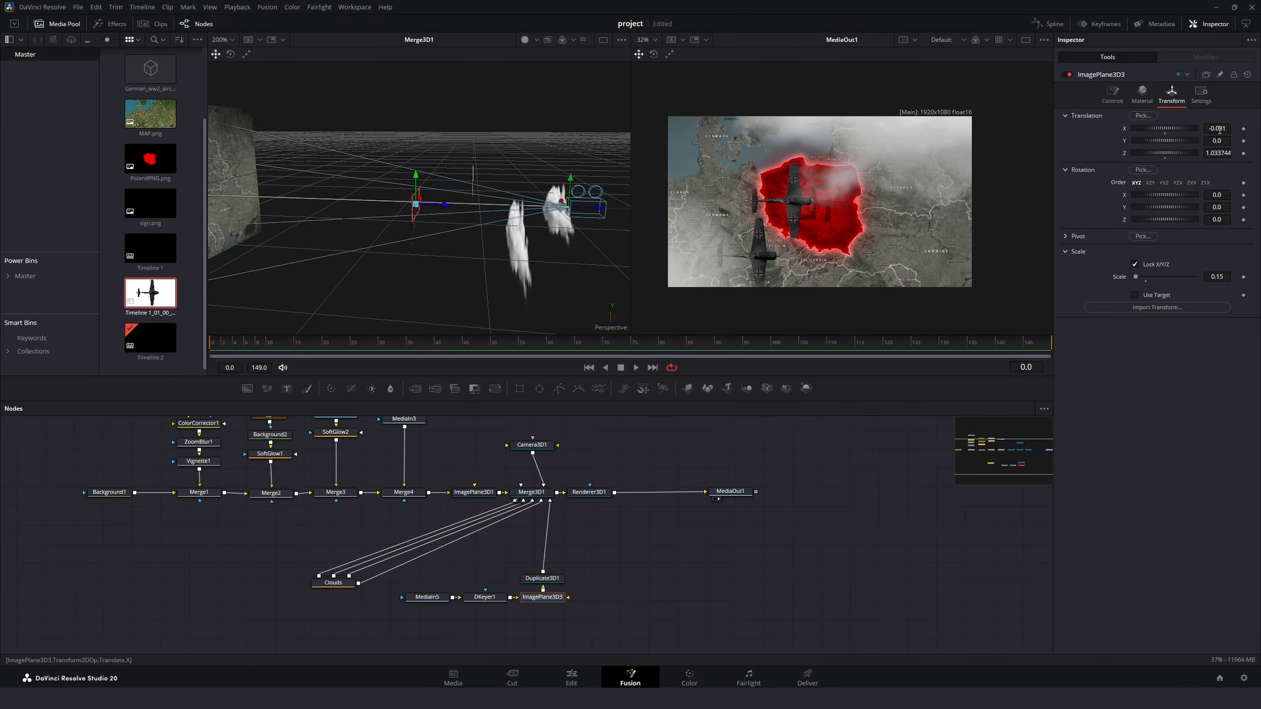
pyautogui.moveTo(1218, 140); pyautogui.dragTo(1250, 140)
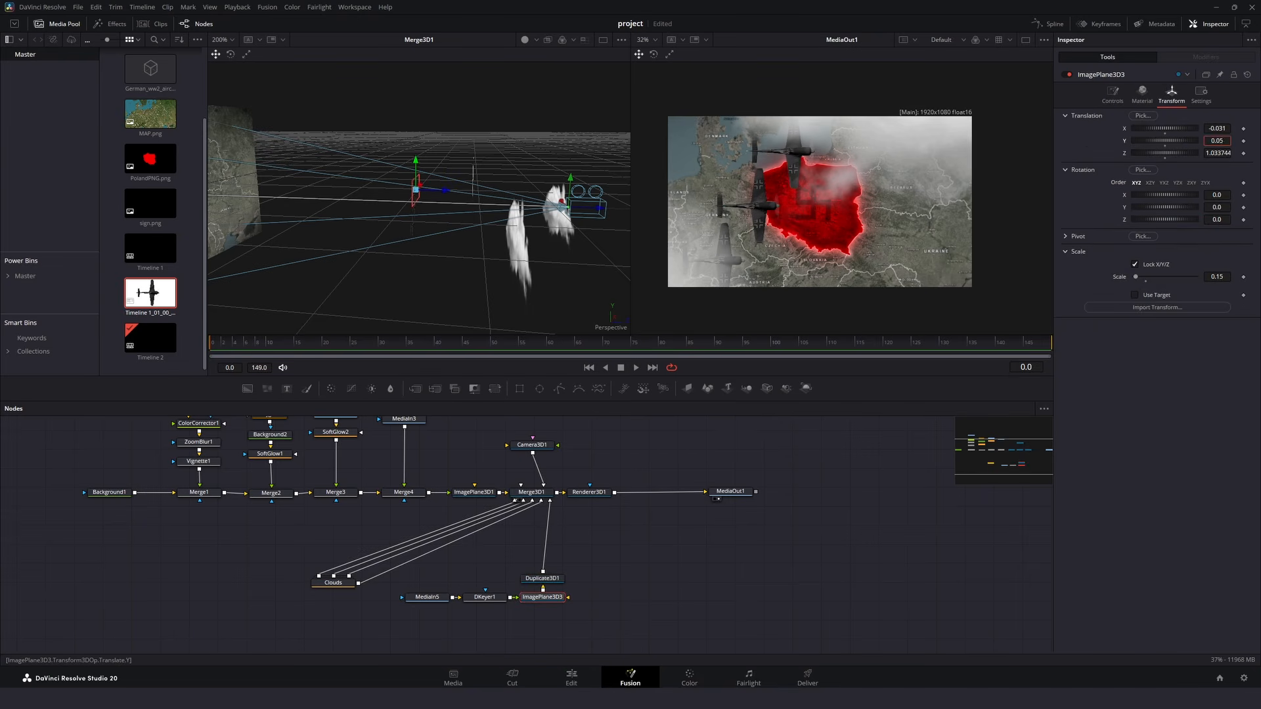
pyautogui.click(550, 582)
pyautogui.moveTo(1217, 228); pyautogui.dragTo(1220, 215)
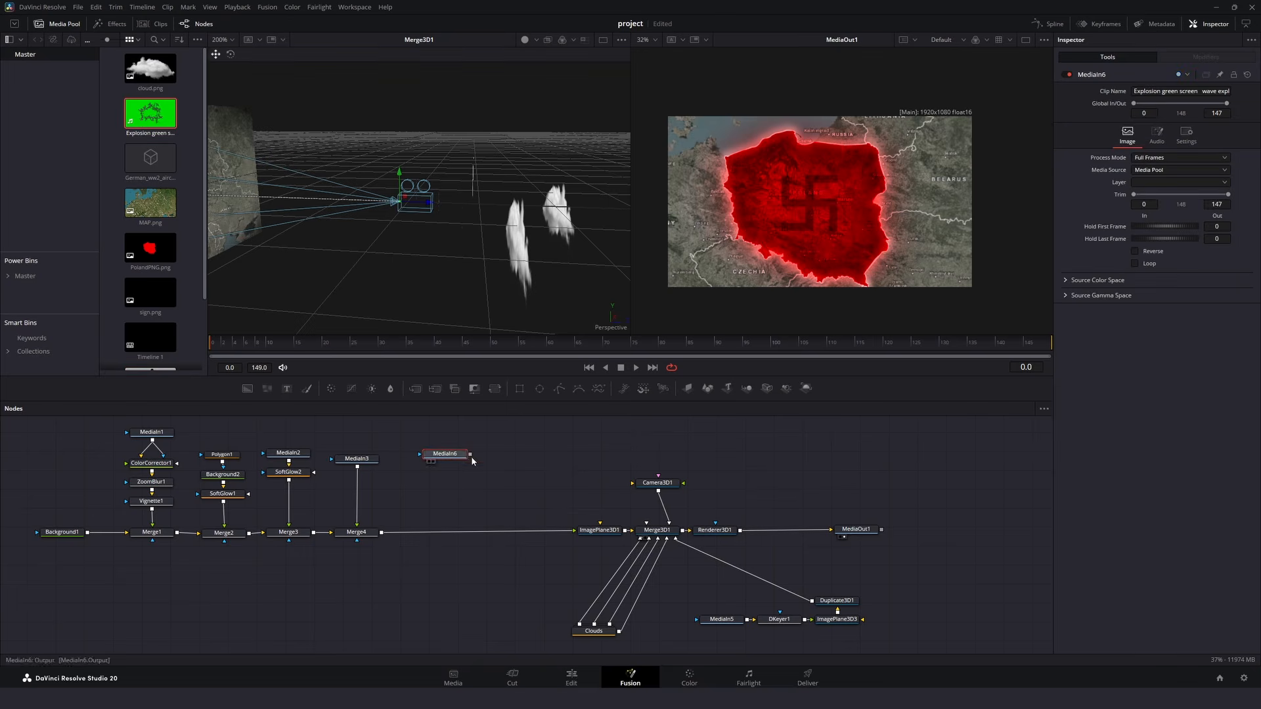
# - Merge the green-screen explosion clip over the map after Merge4 and insert a 3D Keyer beneath the clip
pyautogui.moveTo(445, 462); pyautogui.dragTo(445, 524)
pyautogui.moveTo(217, 343); pyautogui.dragTo(298, 343)
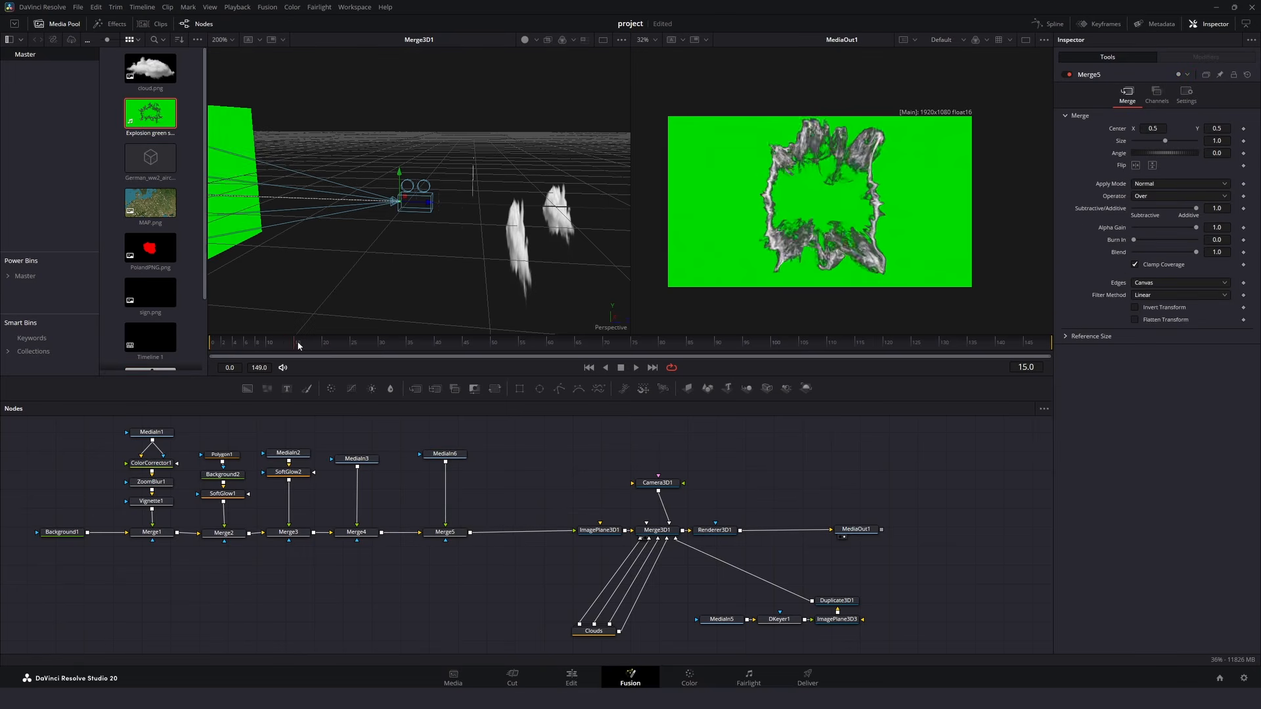
pyautogui.click(466, 457)
pyautogui.hotkey('shift', 'space')
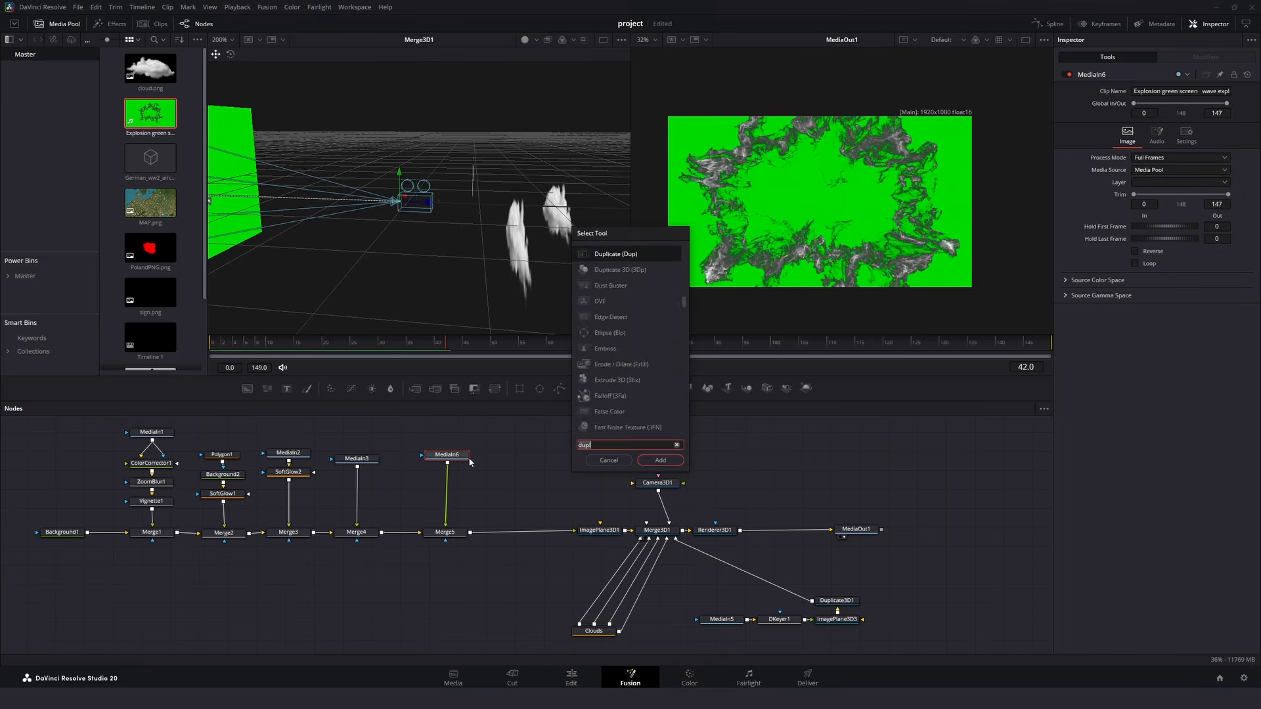
pyautogui.write('3d k')
pyautogui.press('Return')
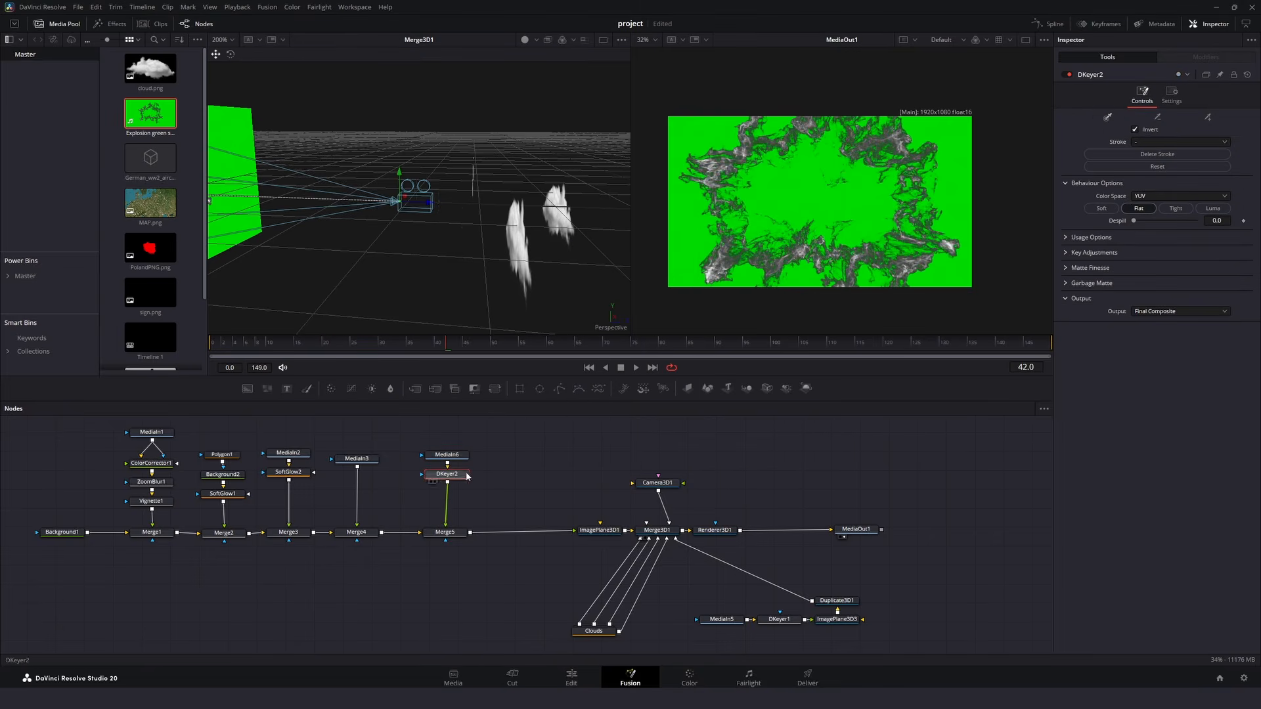
# - Key out the explosion's green with Soft behaviour, despill 1.0 and clean black 47.2, and place the explosion at reduced size over northeastern Poland
pyautogui.moveTo(787, 190); pyautogui.dragTo(787, 188)
pyautogui.moveTo(1134, 221); pyautogui.dragTo(1193, 220)
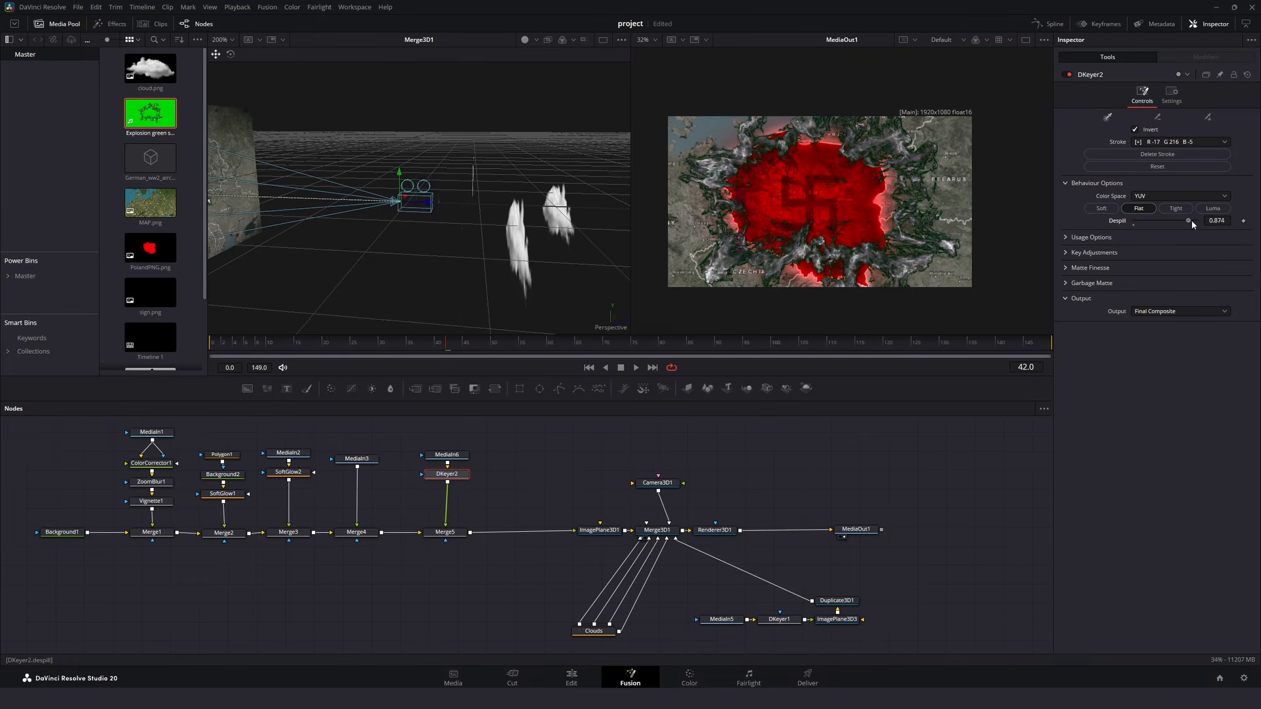
pyautogui.click(1082, 249)
pyautogui.moveTo(1136, 305); pyautogui.dragTo(1164, 305)
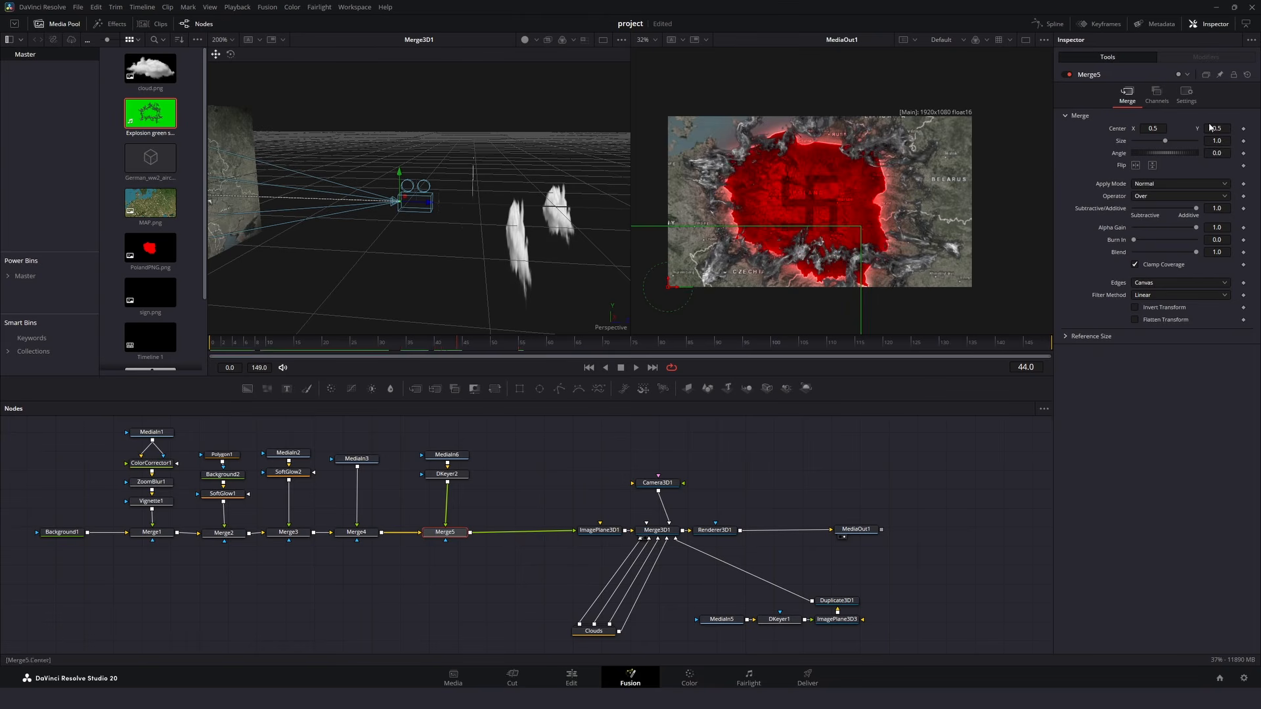
pyautogui.moveTo(1216, 141)
pyautogui.mouseDown()
pyautogui.moveTo(1159, 140)
pyautogui.moveTo(1225, 128)
pyautogui.mouseUp()
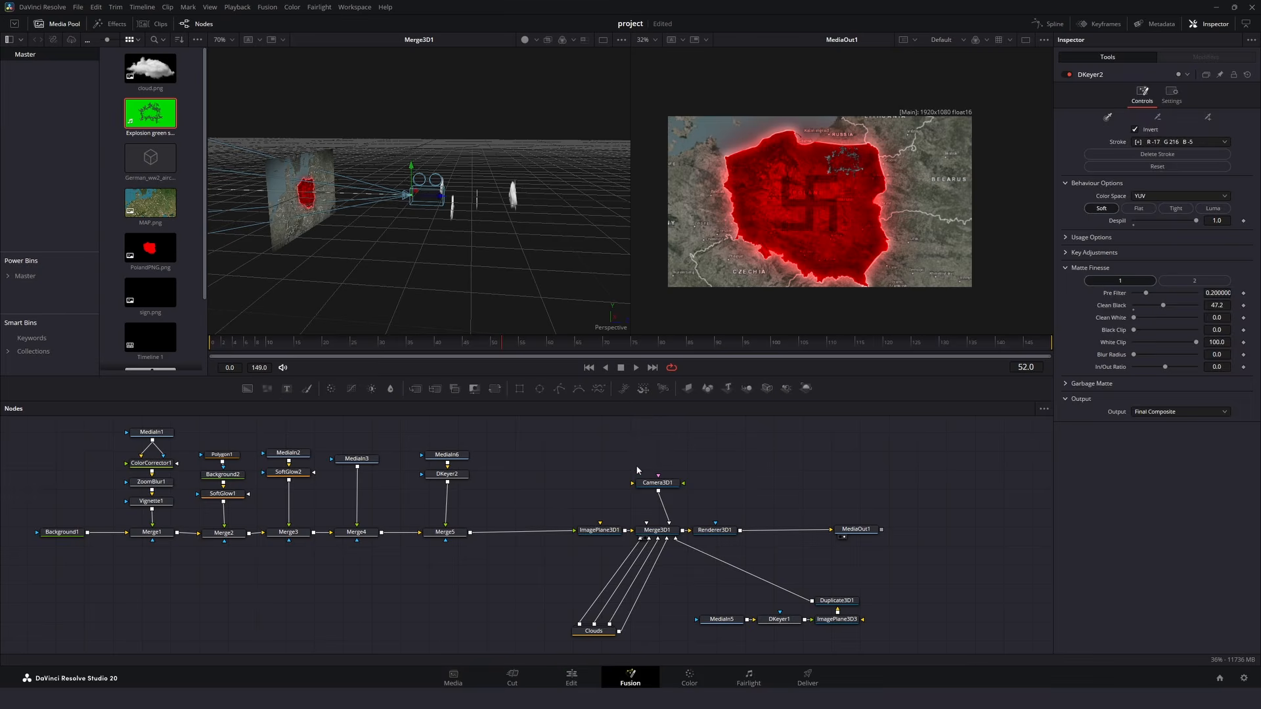
# - Pull Camera3D1 back behind the clouds and keyframe its Z translation from 2.054664 at frame 0 to about 0.81 at frame 50
pyautogui.click(424, 196)
pyautogui.moveTo(424, 196); pyautogui.dragTo(550, 199)
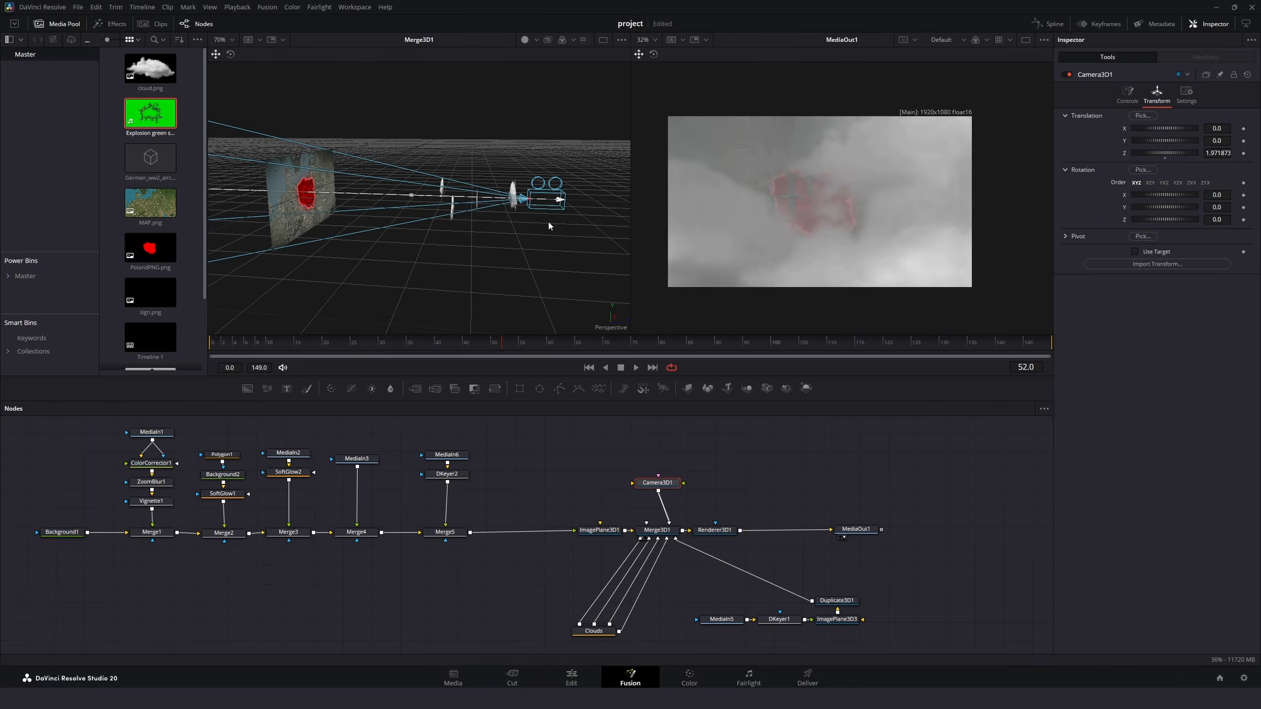
pyautogui.moveTo(501, 343); pyautogui.dragTo(210, 347)
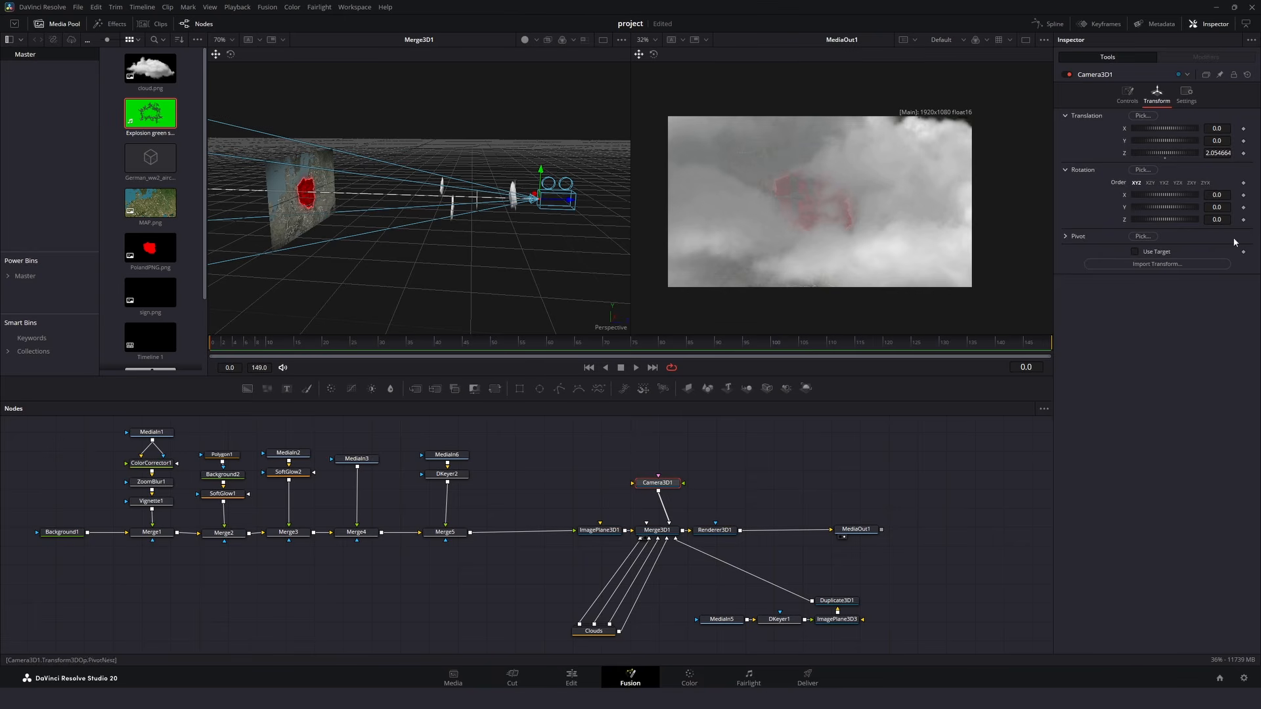
pyautogui.click(1244, 153)
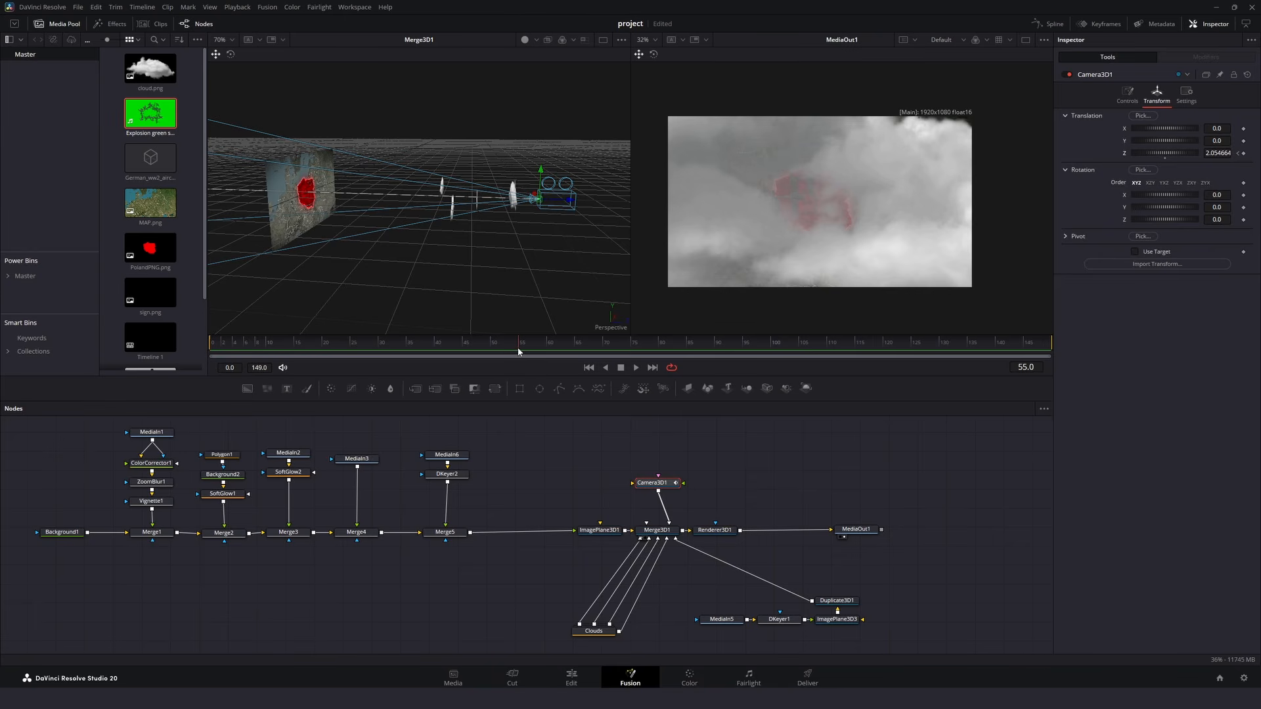
pyautogui.click(1243, 153)
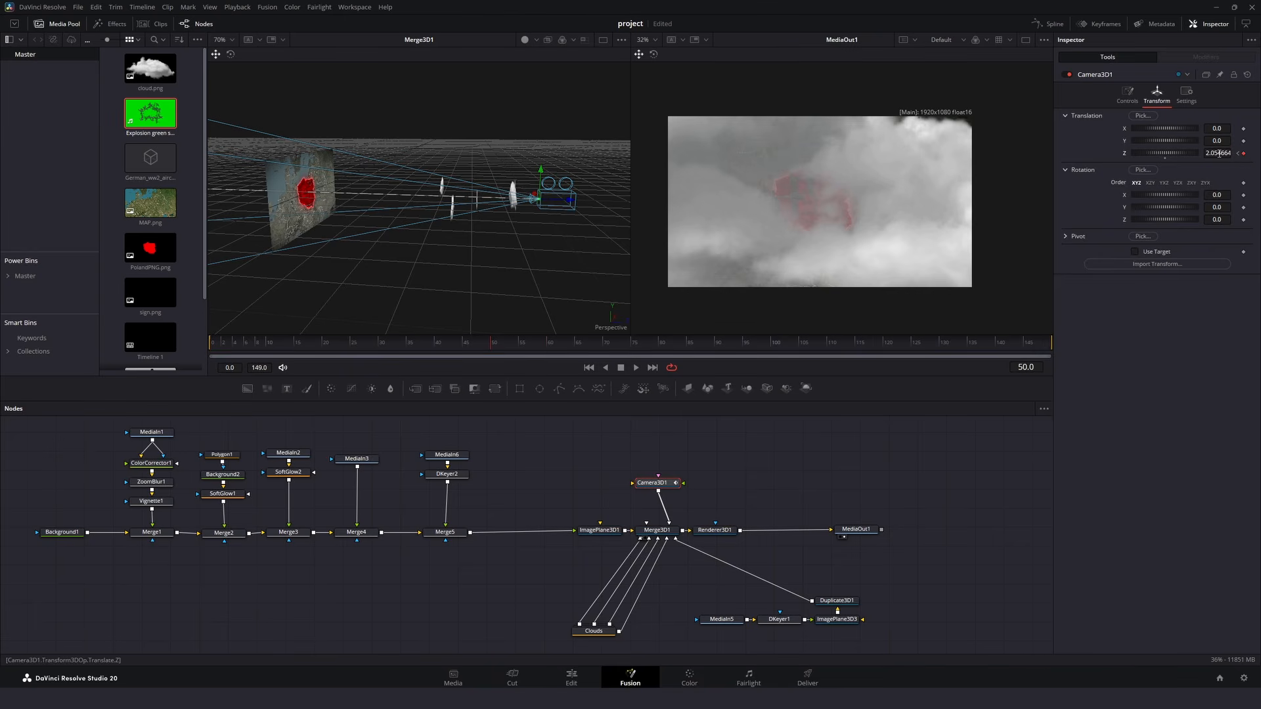
pyautogui.moveTo(1219, 153); pyautogui.dragTo(1136, 153)
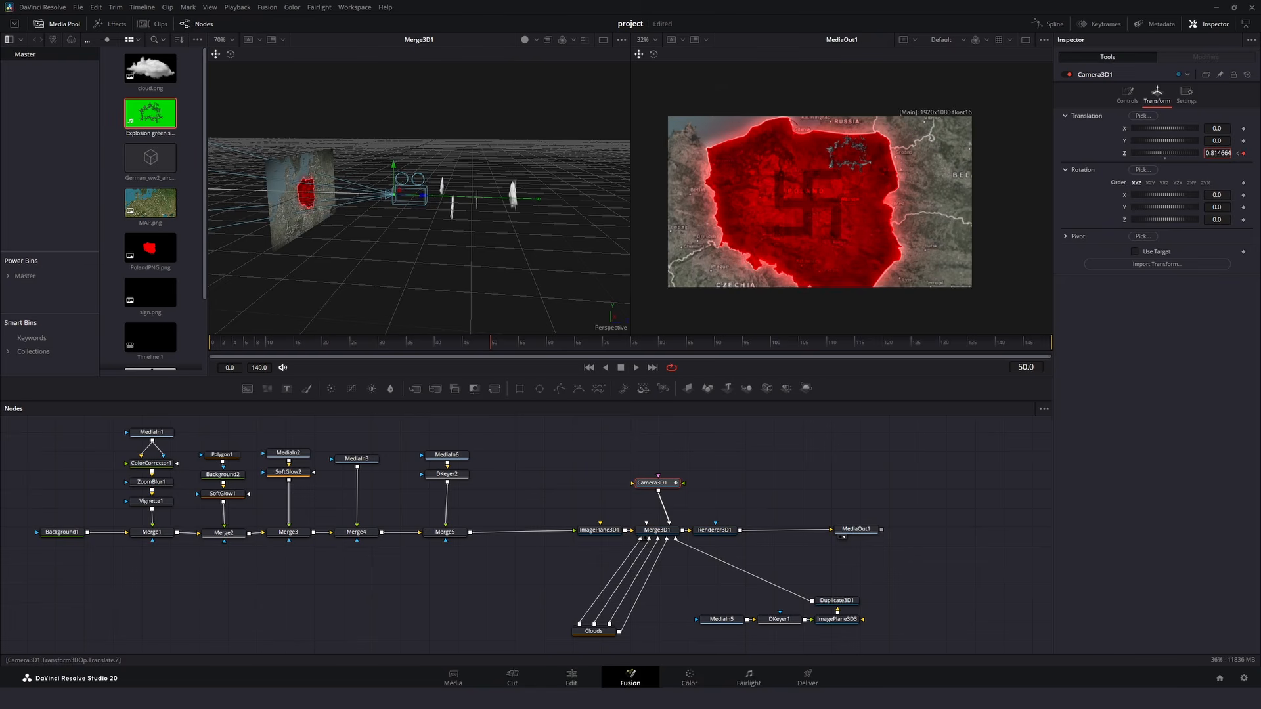
# - Smooth all of Camera3D1's Z Offset keyframes in the Spline editor and play back the camera move
pyautogui.press('space')
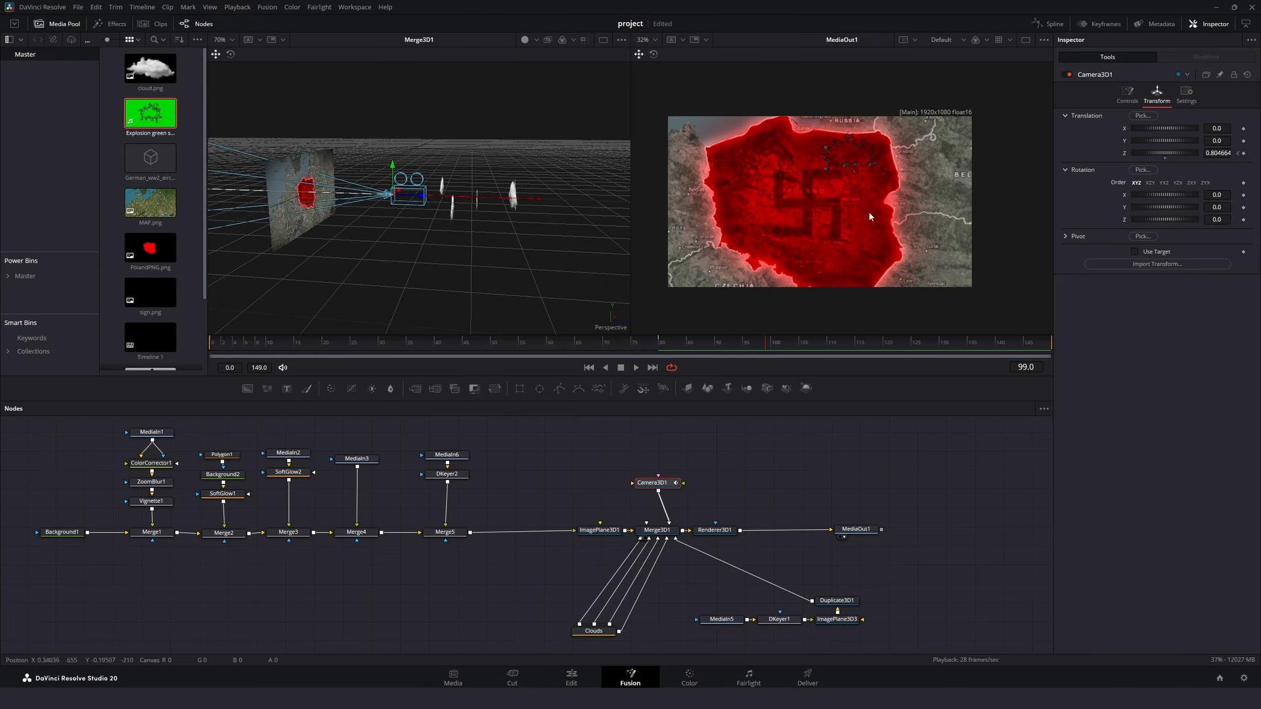
pyautogui.click(1049, 25)
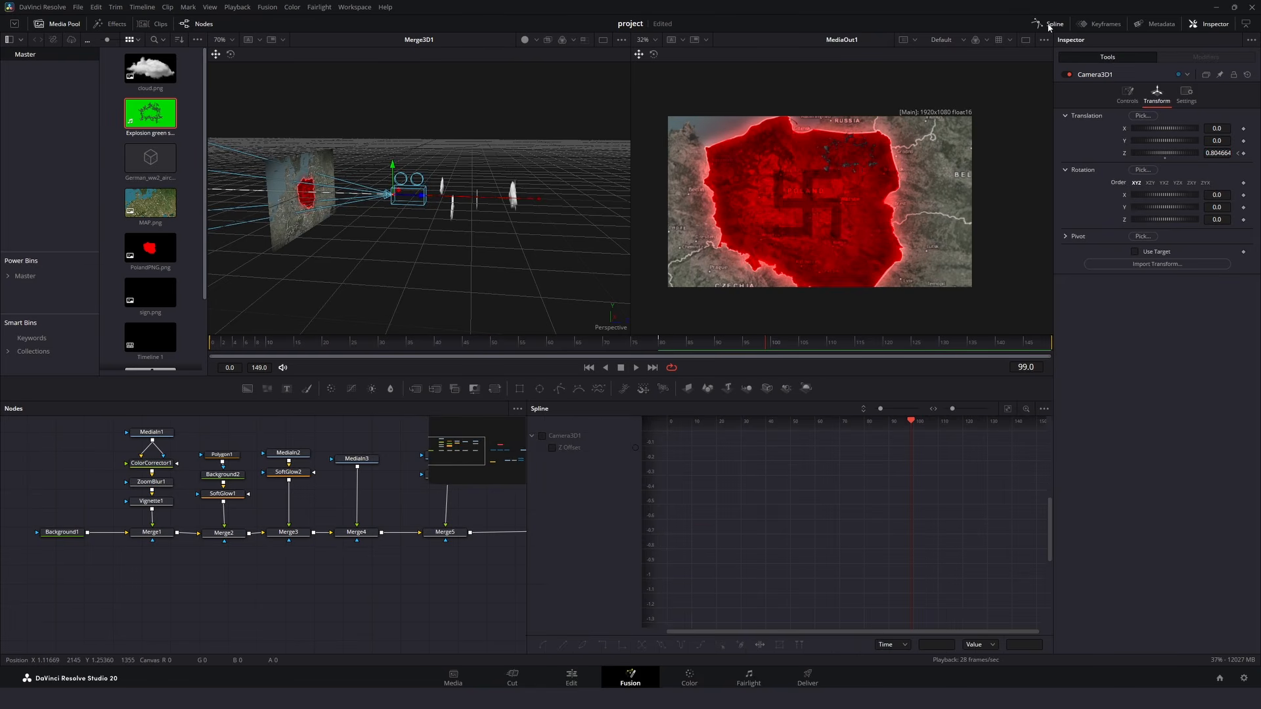
pyautogui.hotkey('ctrl', 'a')
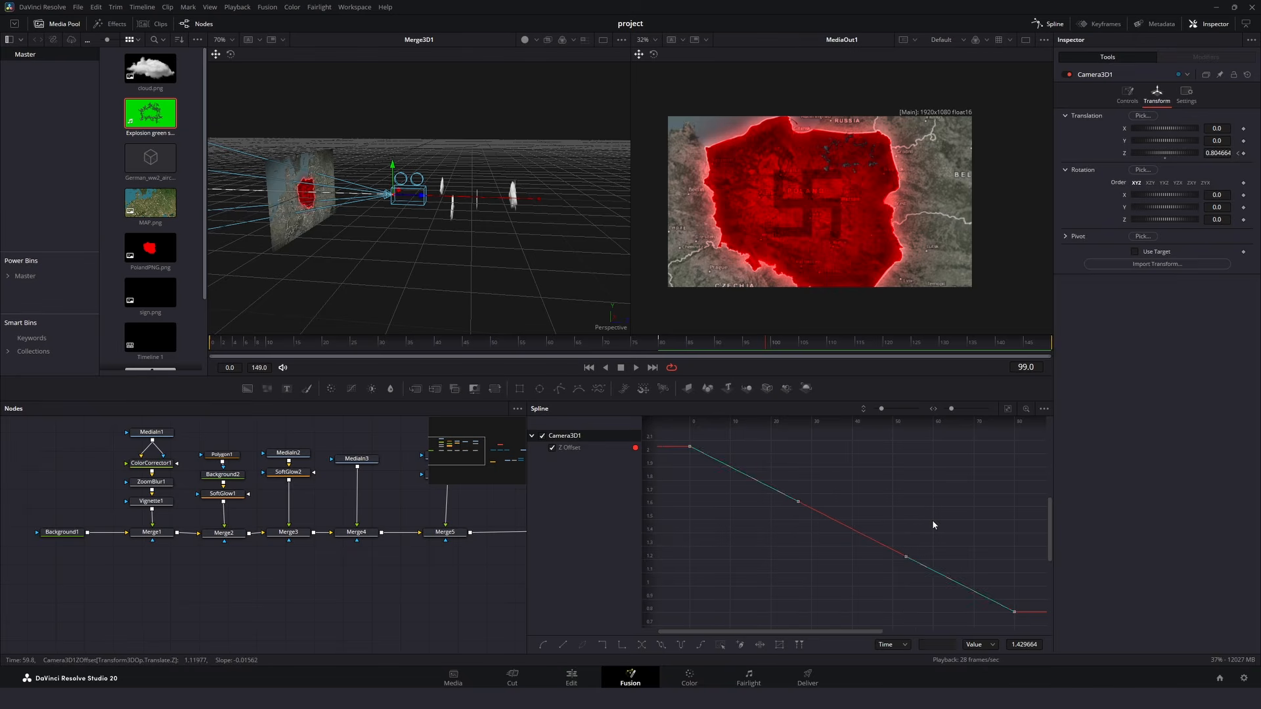
pyautogui.press('s')
pyautogui.press('space')
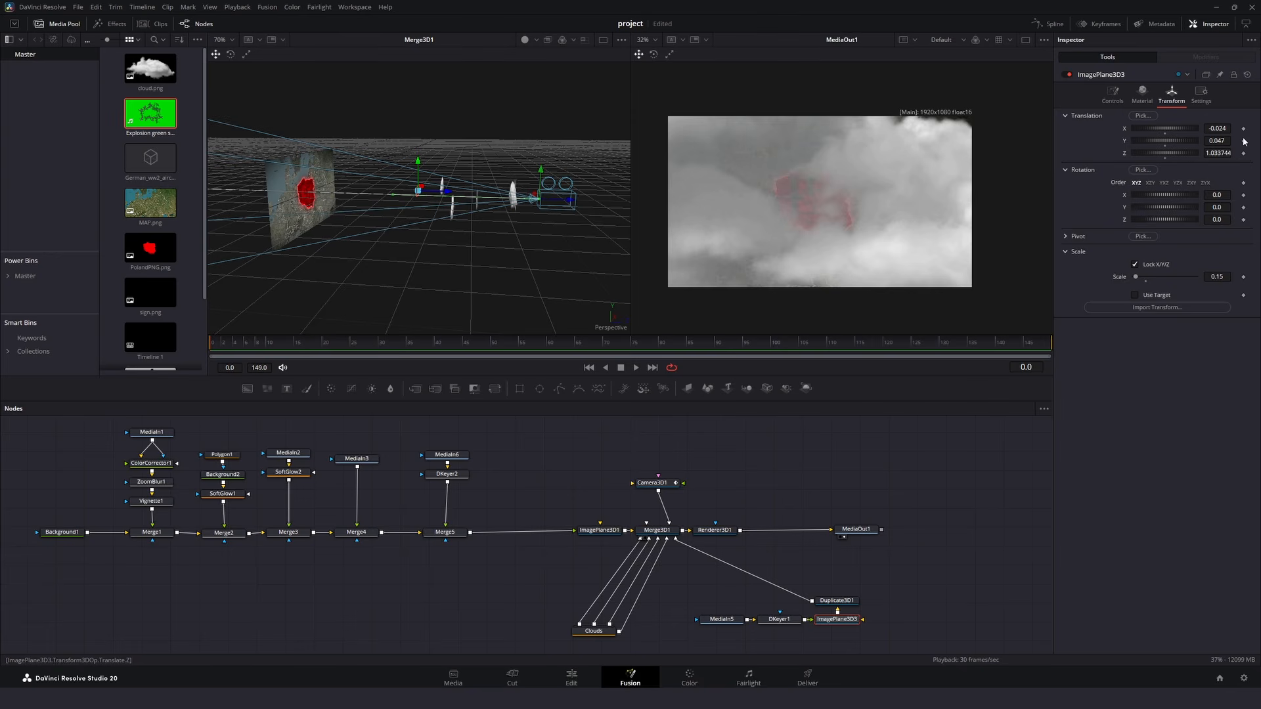
# - Keyframe the aircraft plane's X translation from -0.35 at frame 40 to a higher X at frame 75, and scrub through the flight
pyautogui.moveTo(1217, 129); pyautogui.dragTo(1186, 129)
pyautogui.click(438, 348)
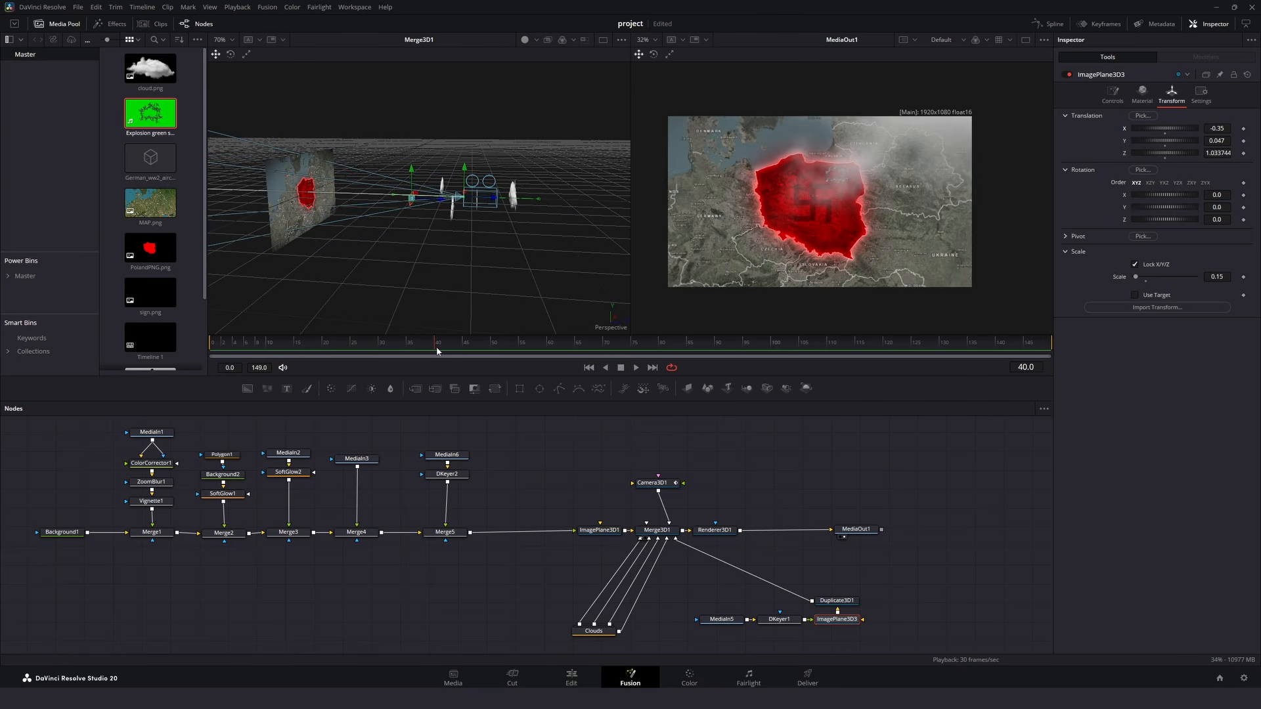
pyautogui.click(1243, 129)
pyautogui.moveTo(492, 346); pyautogui.dragTo(633, 350)
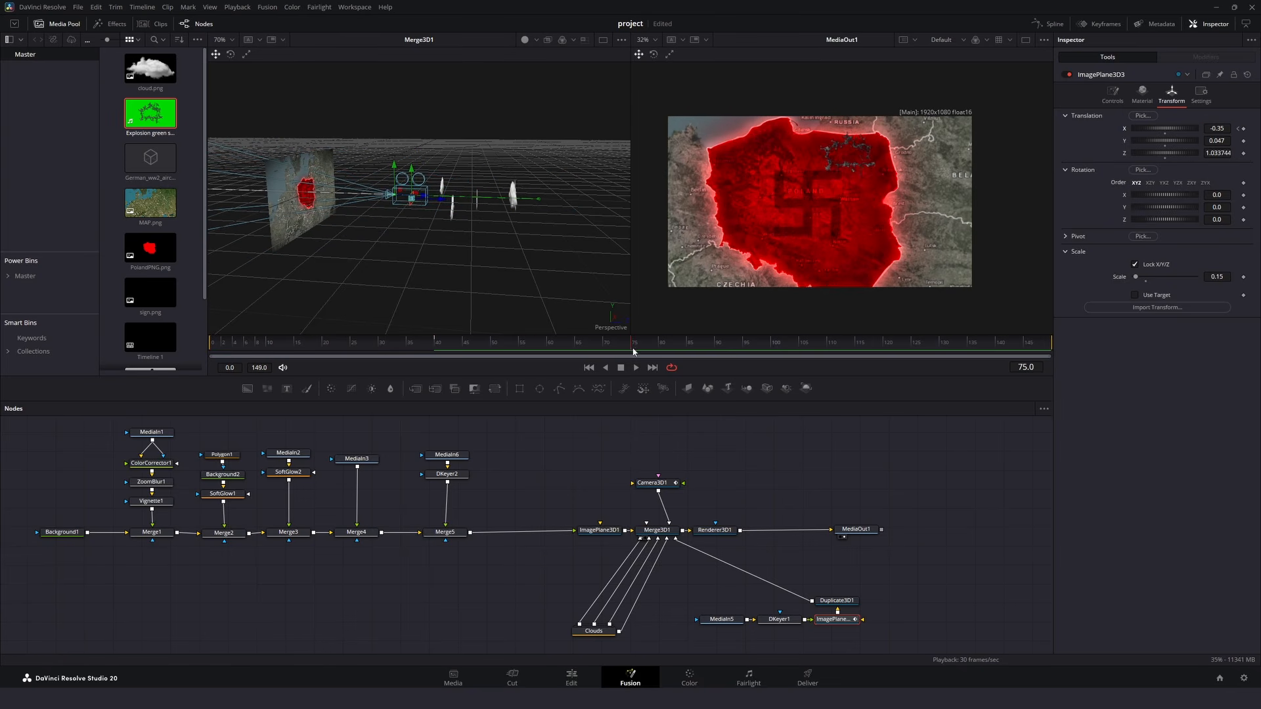
pyautogui.click(1243, 128)
pyautogui.moveTo(428, 359)
pyautogui.mouseDown()
pyautogui.moveTo(525, 353)
pyautogui.moveTo(445, 358)
pyautogui.mouseUp()
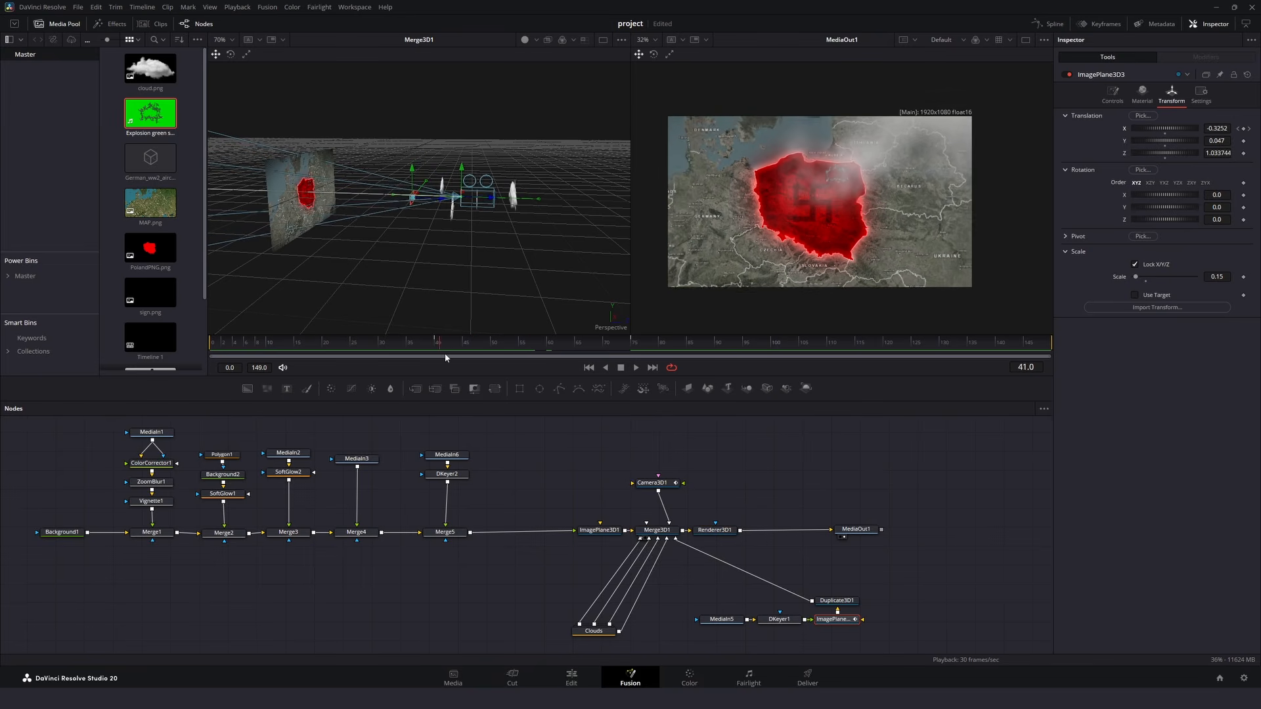
# - Move the aircraft plane nearer the map at Z 0.453237, scale 0.241, and shift its first X keyframe to about frame 0
pyautogui.moveTo(395, 202); pyautogui.dragTo(356, 205)
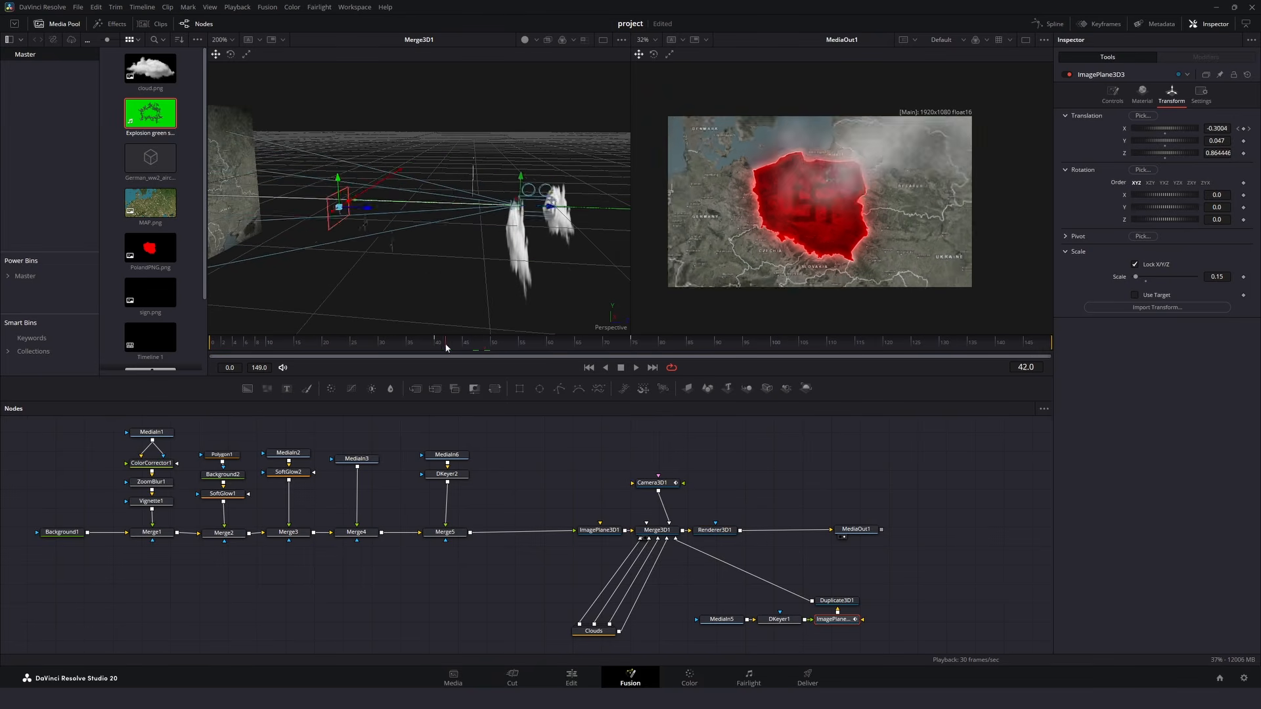
pyautogui.moveTo(446, 348); pyautogui.dragTo(340, 254)
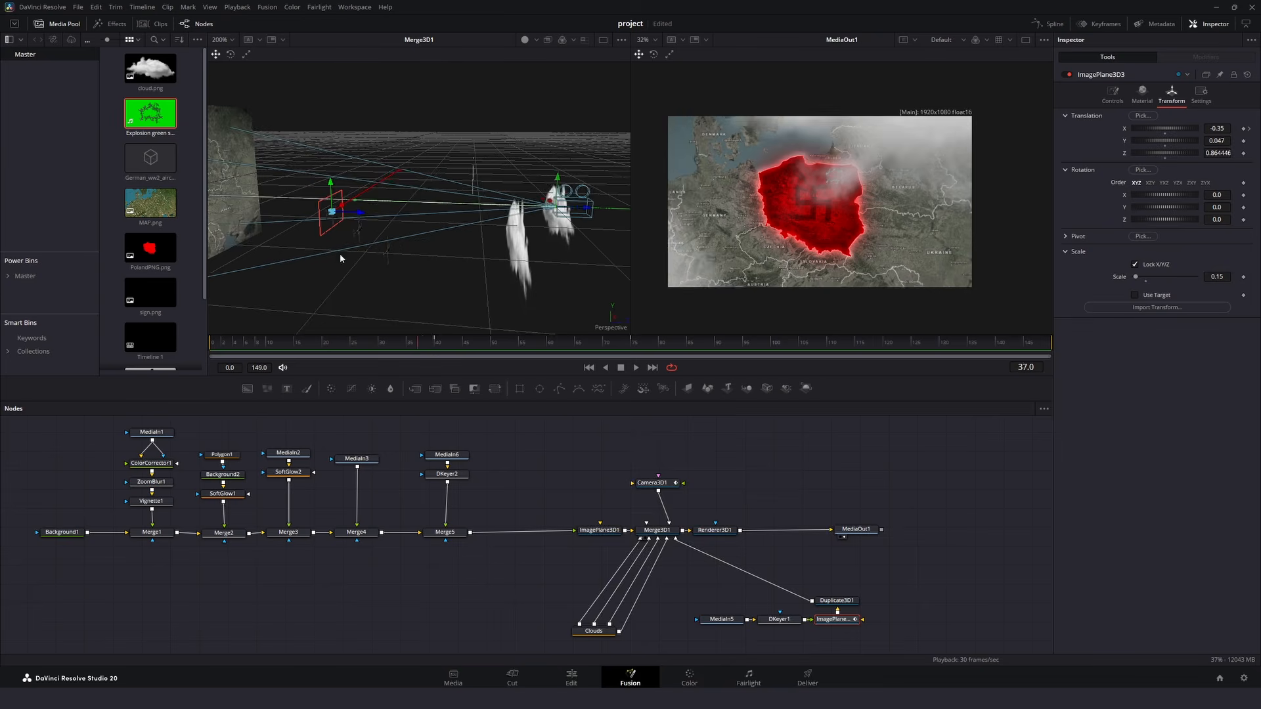
pyautogui.click(1099, 26)
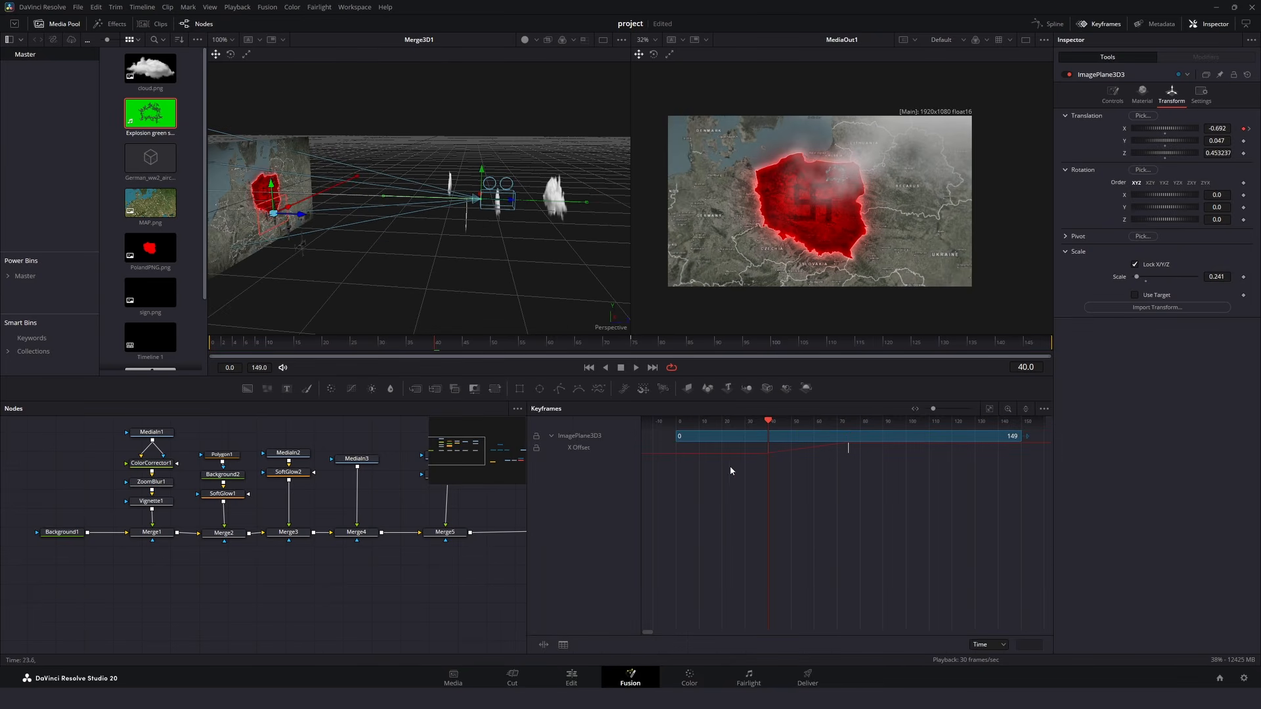
pyautogui.moveTo(778, 448); pyautogui.dragTo(833, 439)
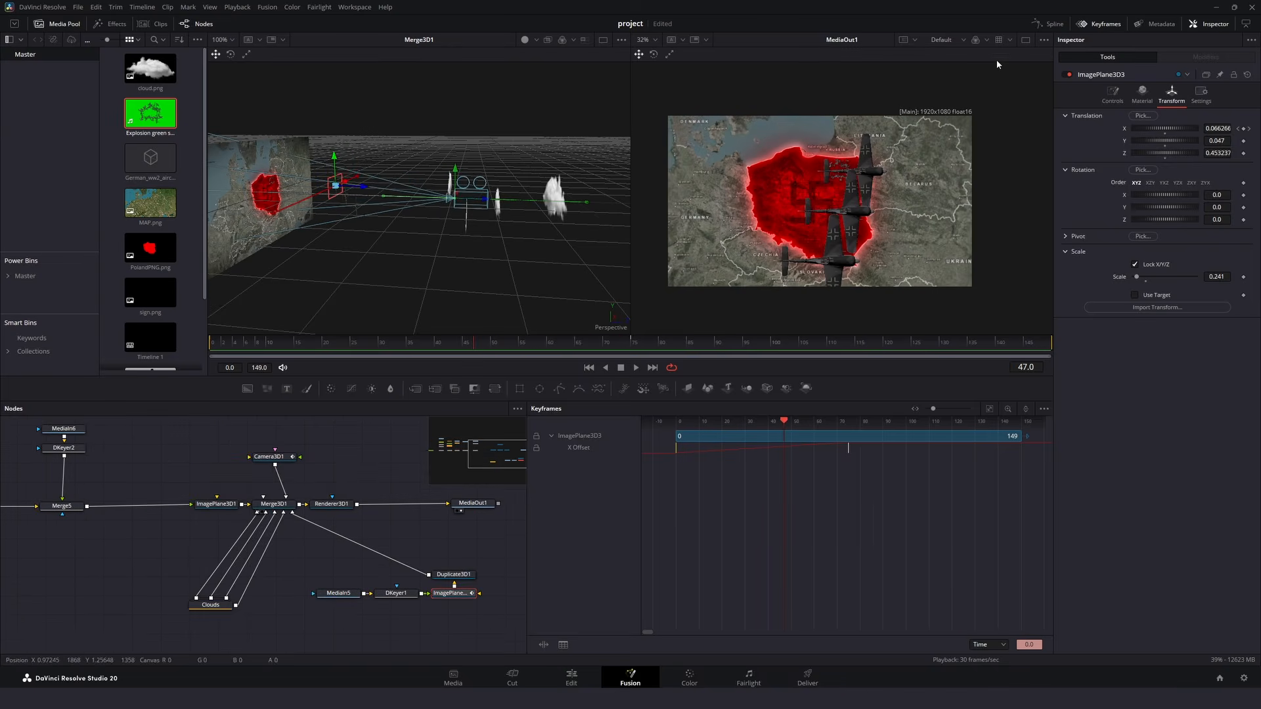
# - Replace the Keyframes editor with the Spline editor and limit it to the selected tool's curves
pyautogui.click(1050, 24)
pyautogui.click(1100, 23)
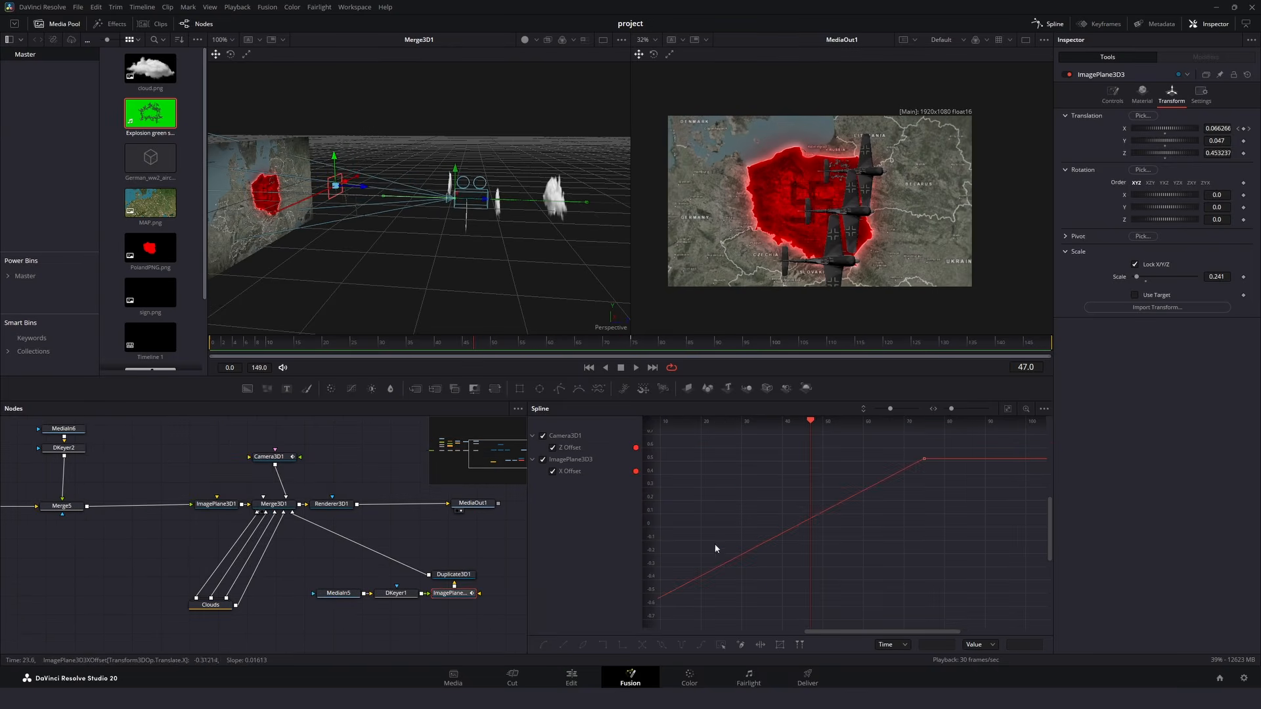
pyautogui.click(1006, 409)
pyautogui.click(1045, 409)
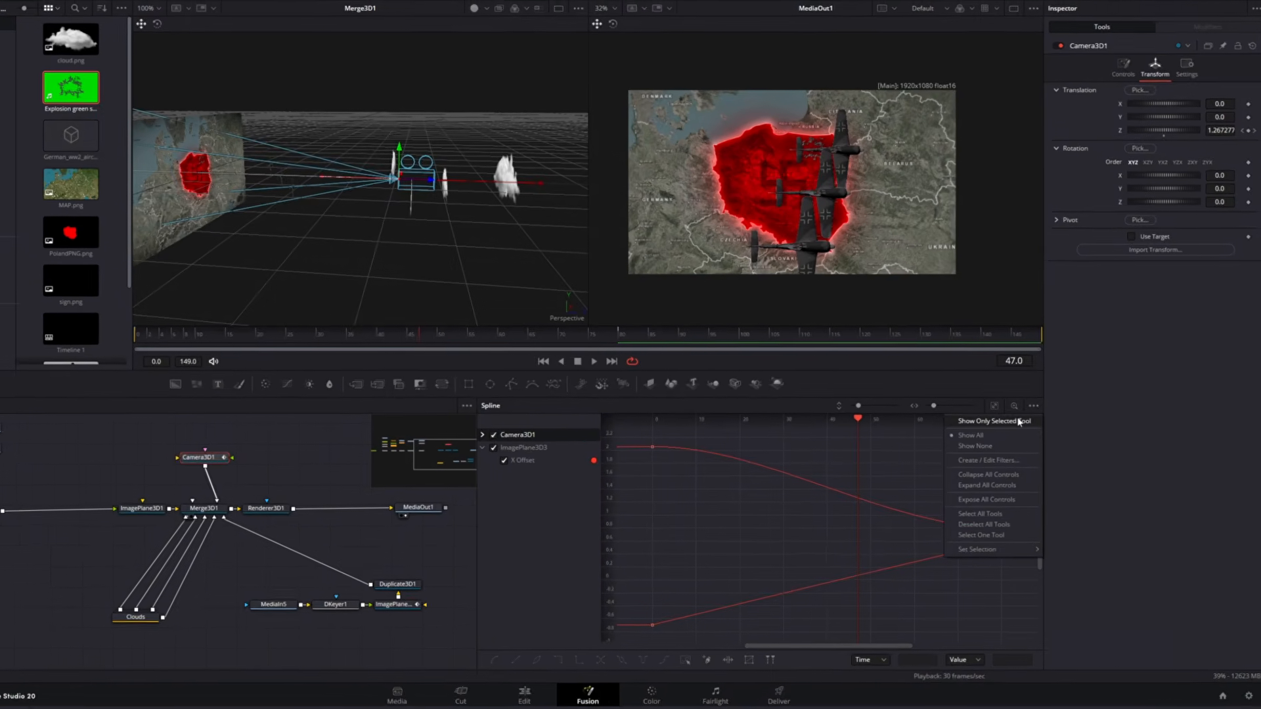
pyautogui.click(1019, 421)
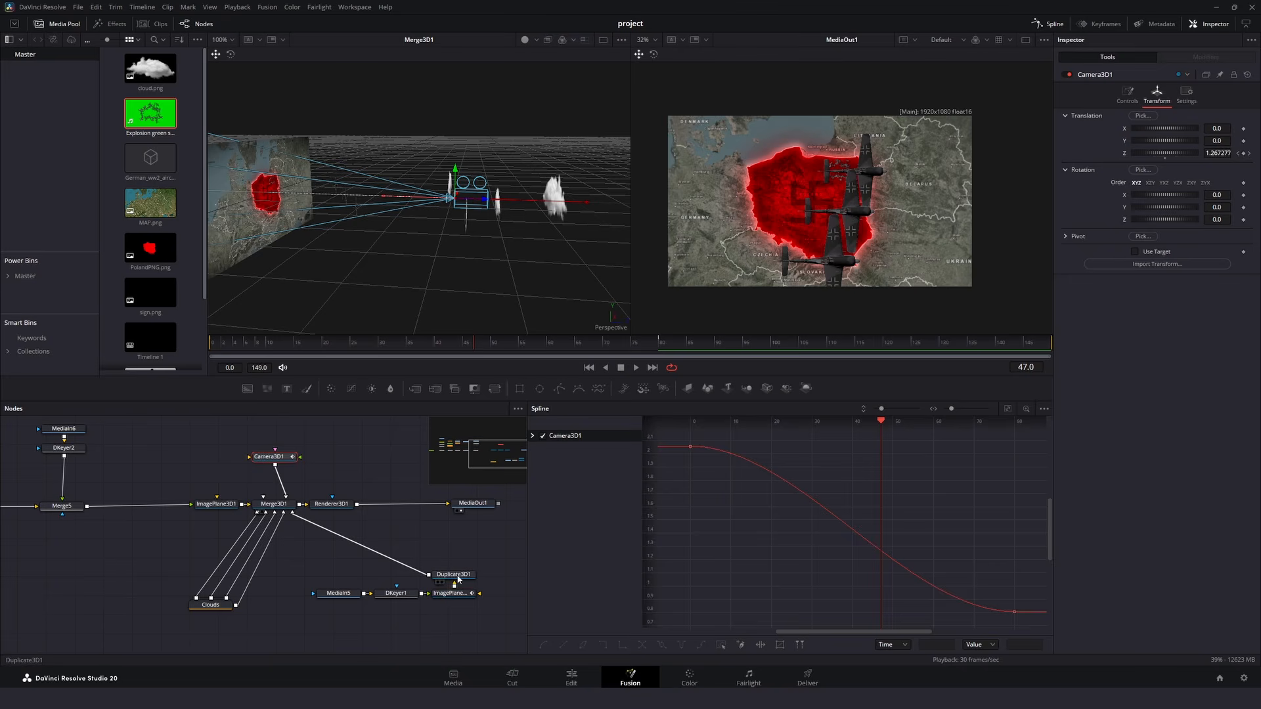
# - Smooth all of the aircraft plane's X Offset keyframes in the Spline editor and play back the flight
pyautogui.click(1008, 410)
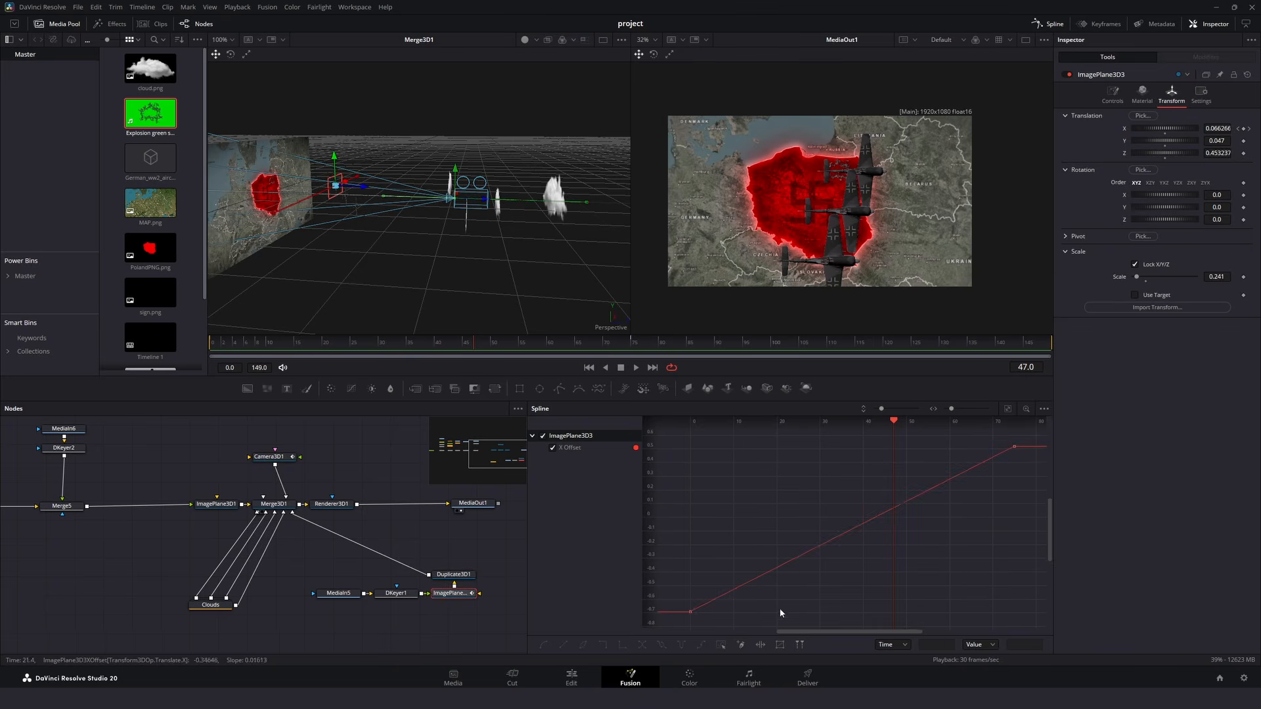
pyautogui.moveTo(684, 620); pyautogui.dragTo(1064, 430)
pyautogui.hotkey('shift', 's')
pyautogui.click(636, 368)
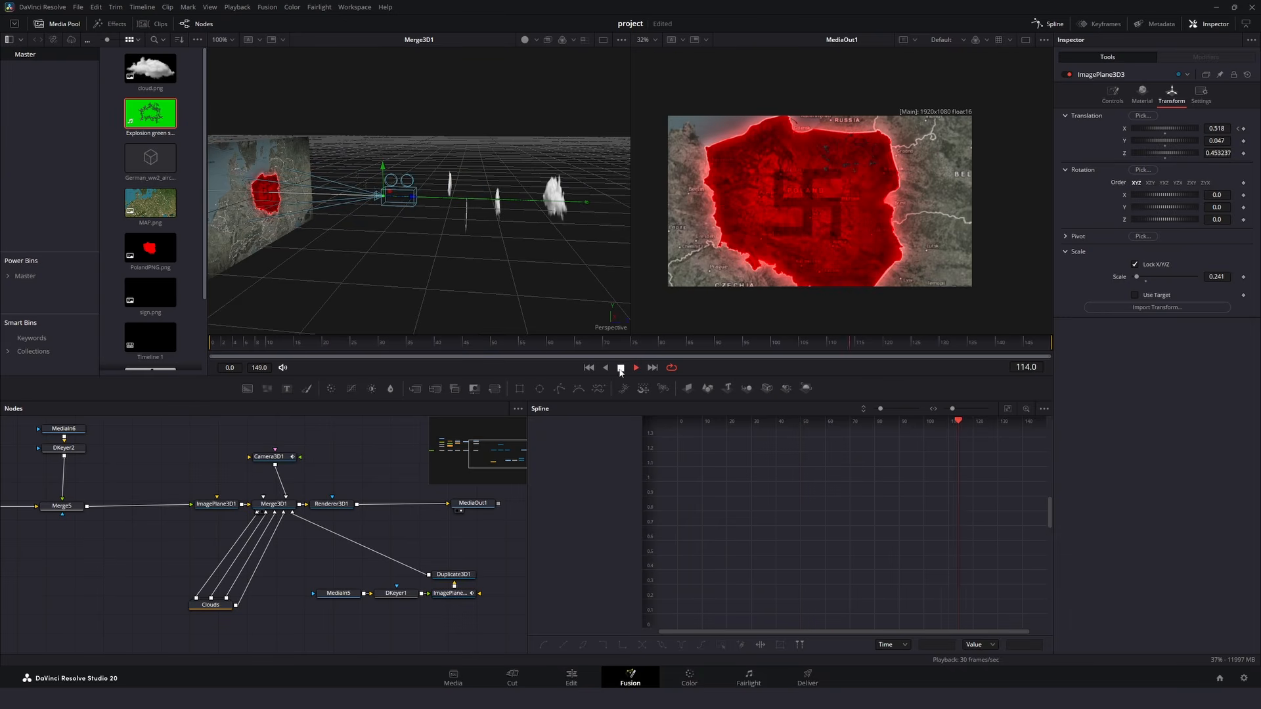
# - Park the playhead at frame 75 and trim the start of the explosion clip MediaIn6 to frame 3 in the Keyframes editor
pyautogui.click(1048, 24)
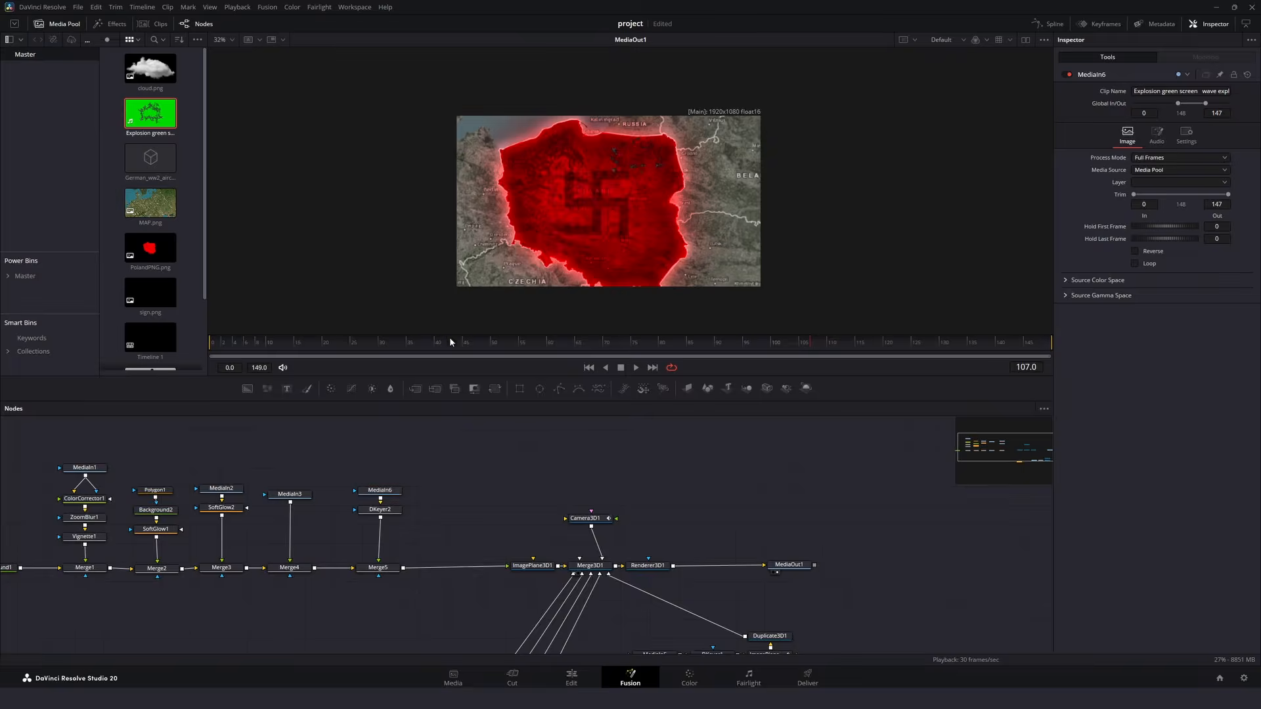
pyautogui.moveTo(451, 341); pyautogui.dragTo(635, 355)
pyautogui.scroll(1, 635, 200)
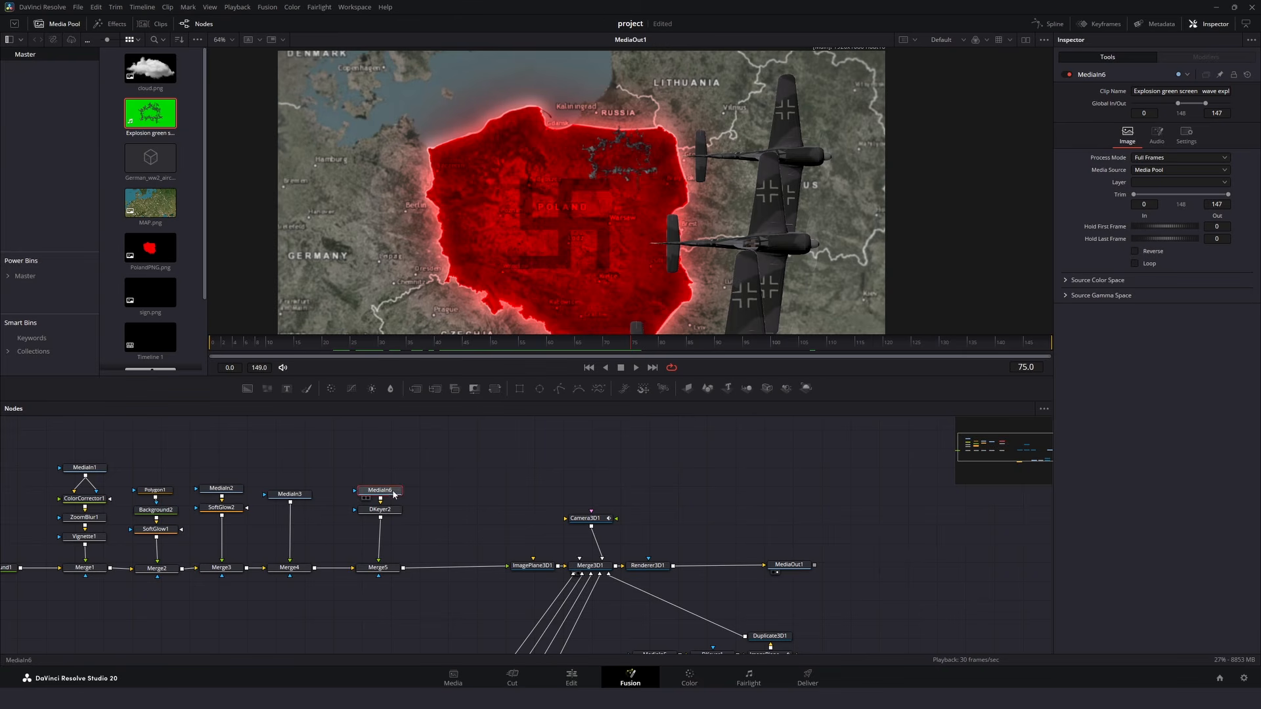
pyautogui.click(1102, 24)
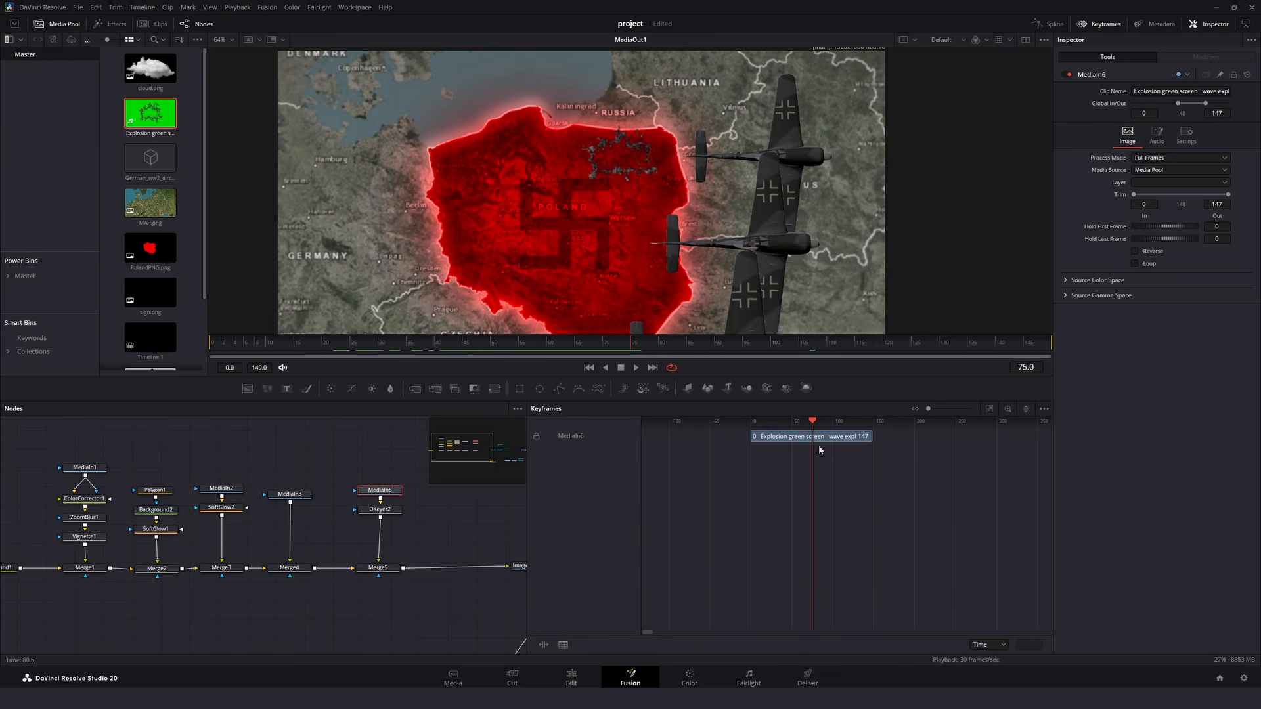
pyautogui.scroll(2, 810, 451)
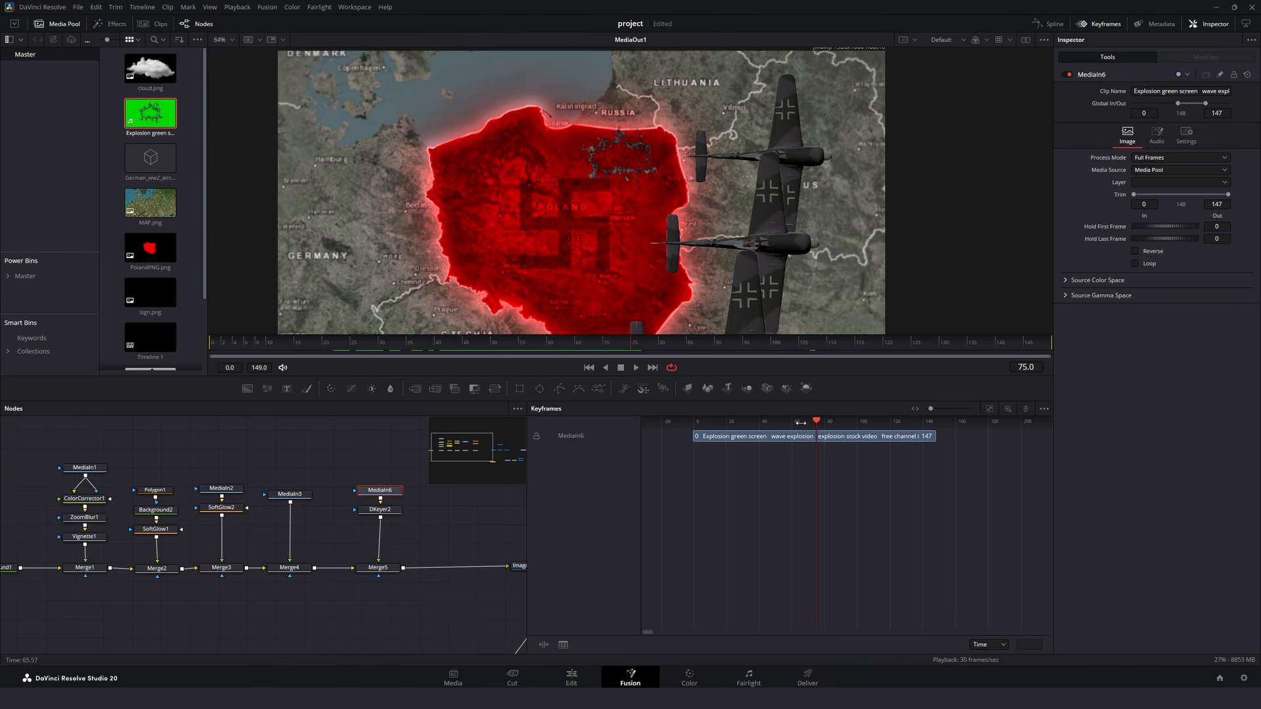
pyautogui.click(695, 436)
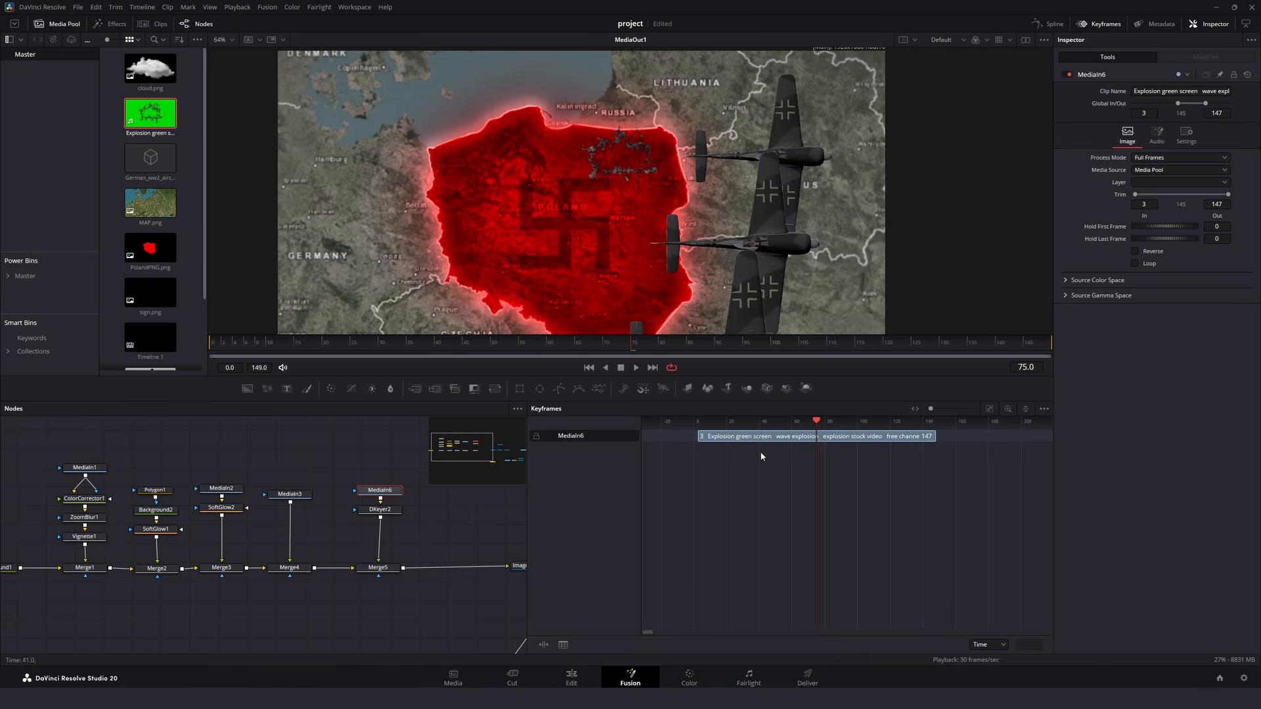
# - Shift the explosion clip to start at frame 75, extend its end to frame 219, and play it back
pyautogui.moveTo(939, 436); pyautogui.dragTo(852, 436)
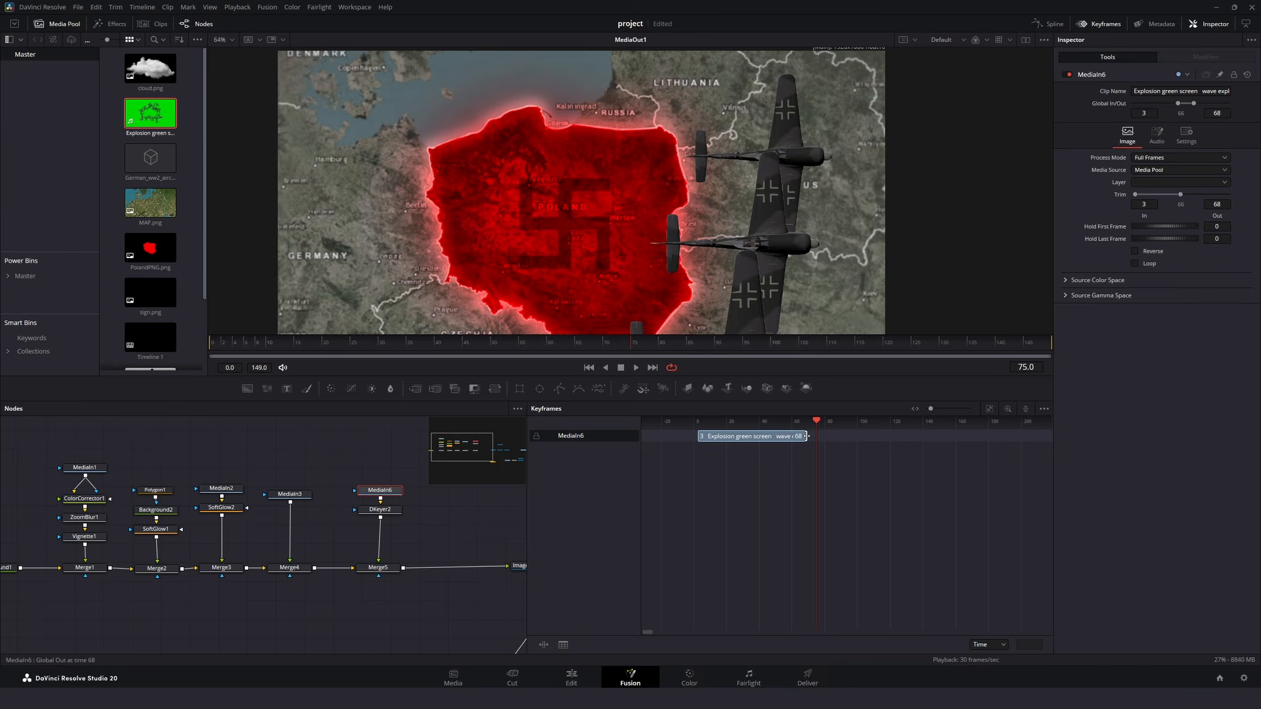
pyautogui.moveTo(732, 434); pyautogui.dragTo(843, 434)
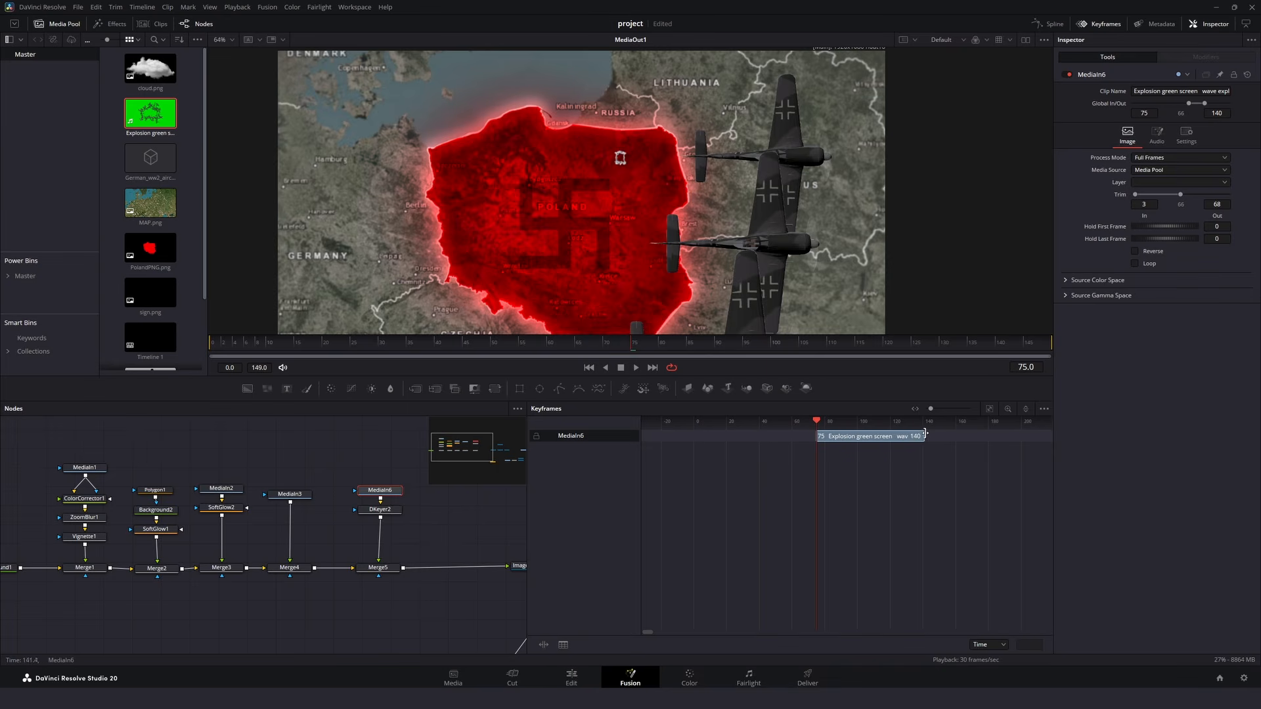
pyautogui.moveTo(1050, 434); pyautogui.dragTo(1055, 433)
pyautogui.click(636, 368)
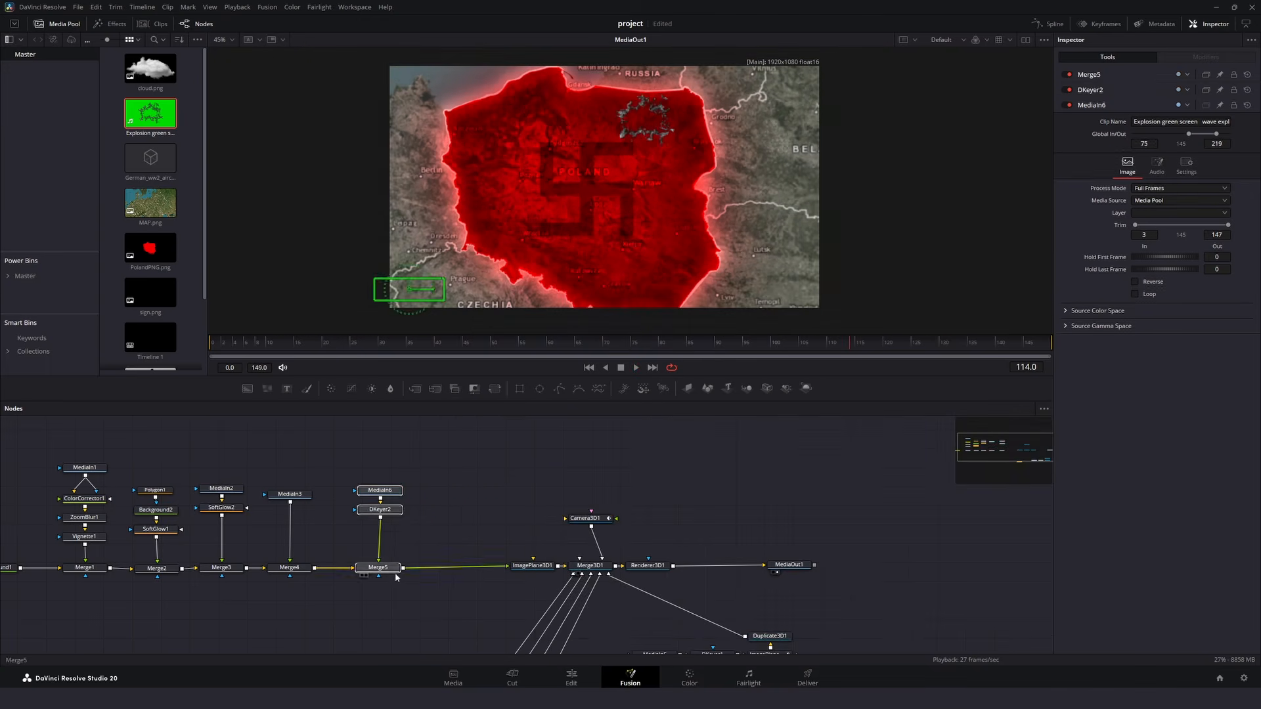
# - Duplicate the MediaIn6, DKeyer2 and Merge5 nodes to add explosions over southern and western Poland, centring Merge5_2 at X 0.404, Y 0.521
pyautogui.hotkey('ctrl', 'v')
pyautogui.click(537, 574)
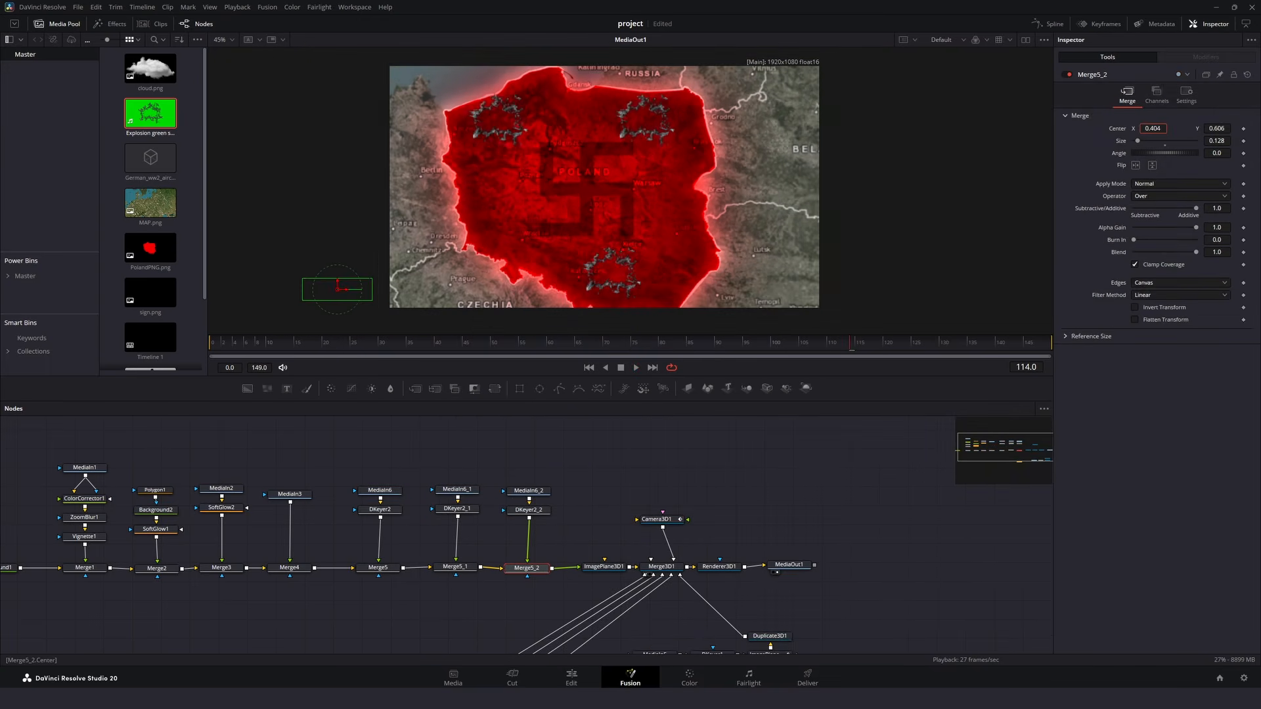
pyautogui.moveTo(338, 289); pyautogui.dragTo(338, 302)
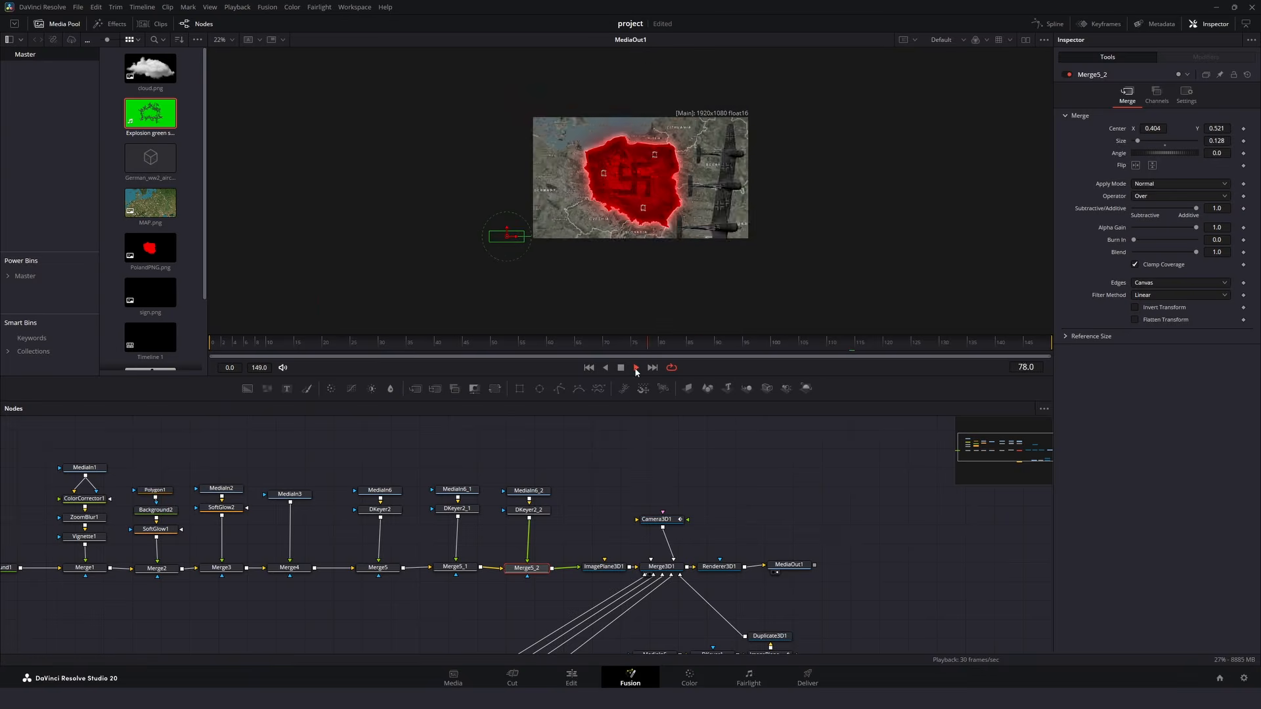
# - Disable Merge4 and Merge3 to hide the sign and the red Poland fill
pyautogui.click(434, 576)
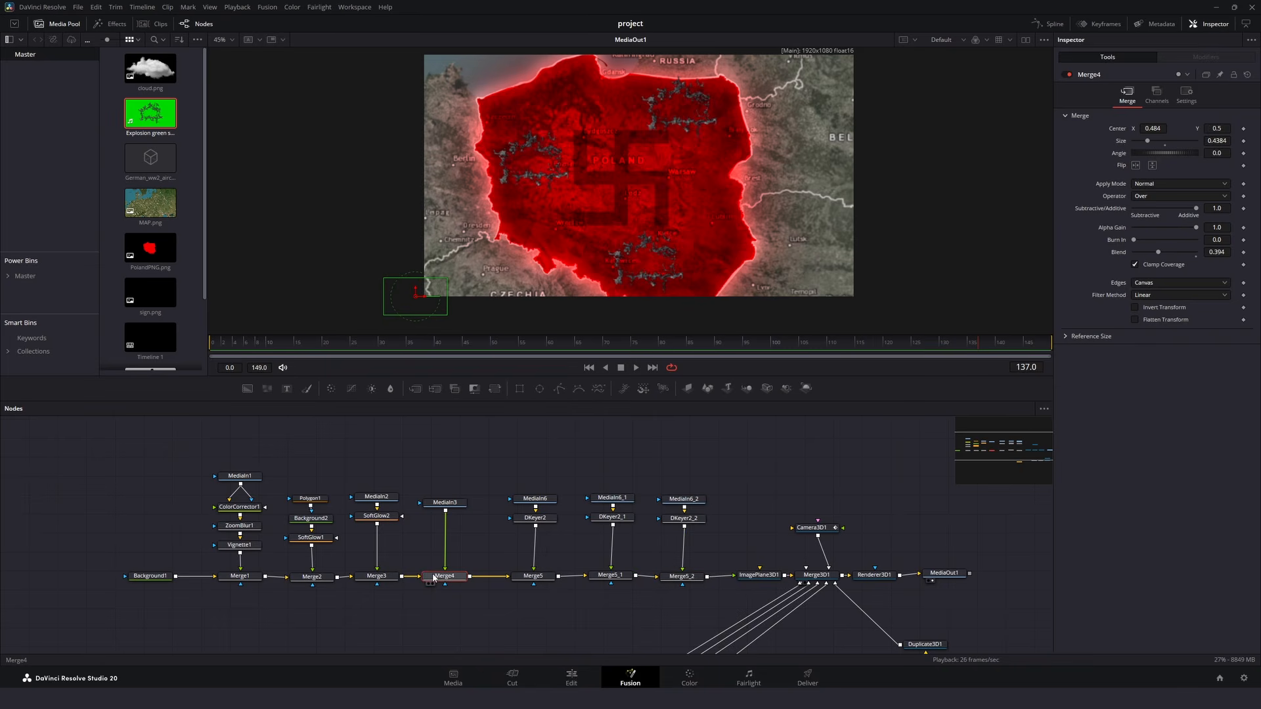
pyautogui.click(1067, 74)
pyautogui.click(385, 577)
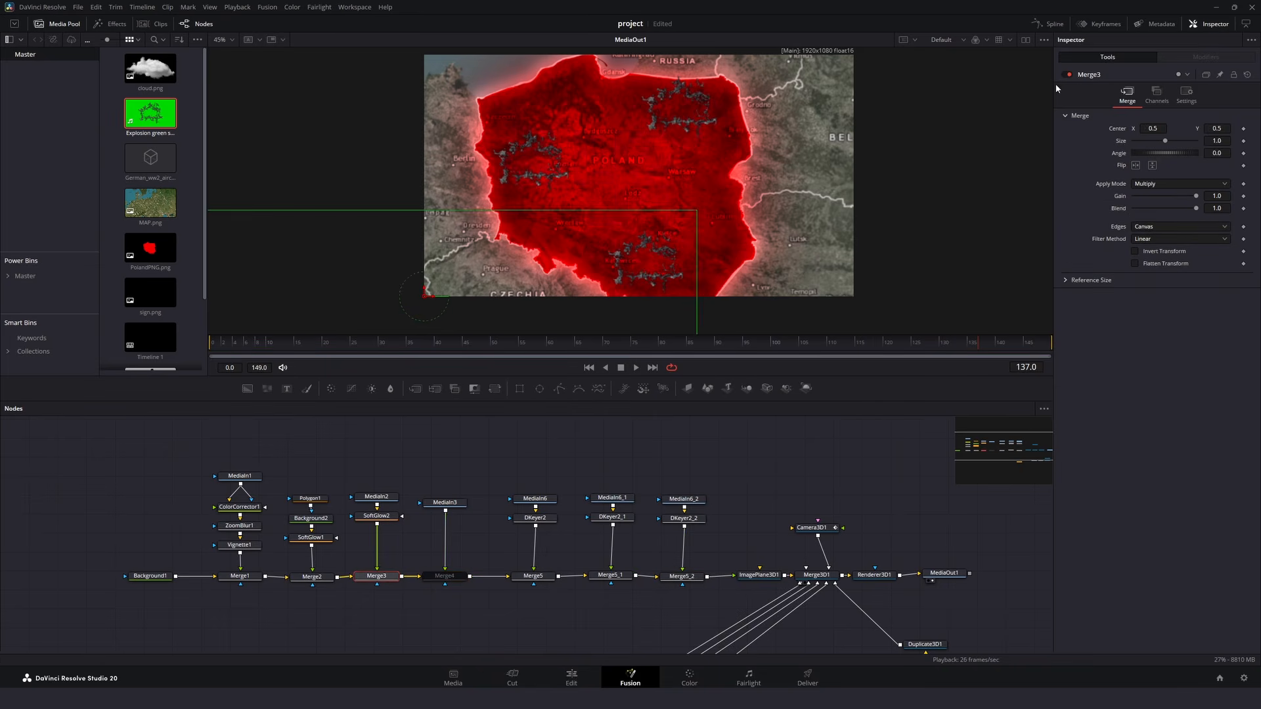
pyautogui.click(1067, 74)
# - Keyframe the border mask Polygon1's Length from 0.0 at frame 80 to 1.0 at frame 146
pyautogui.click(663, 353)
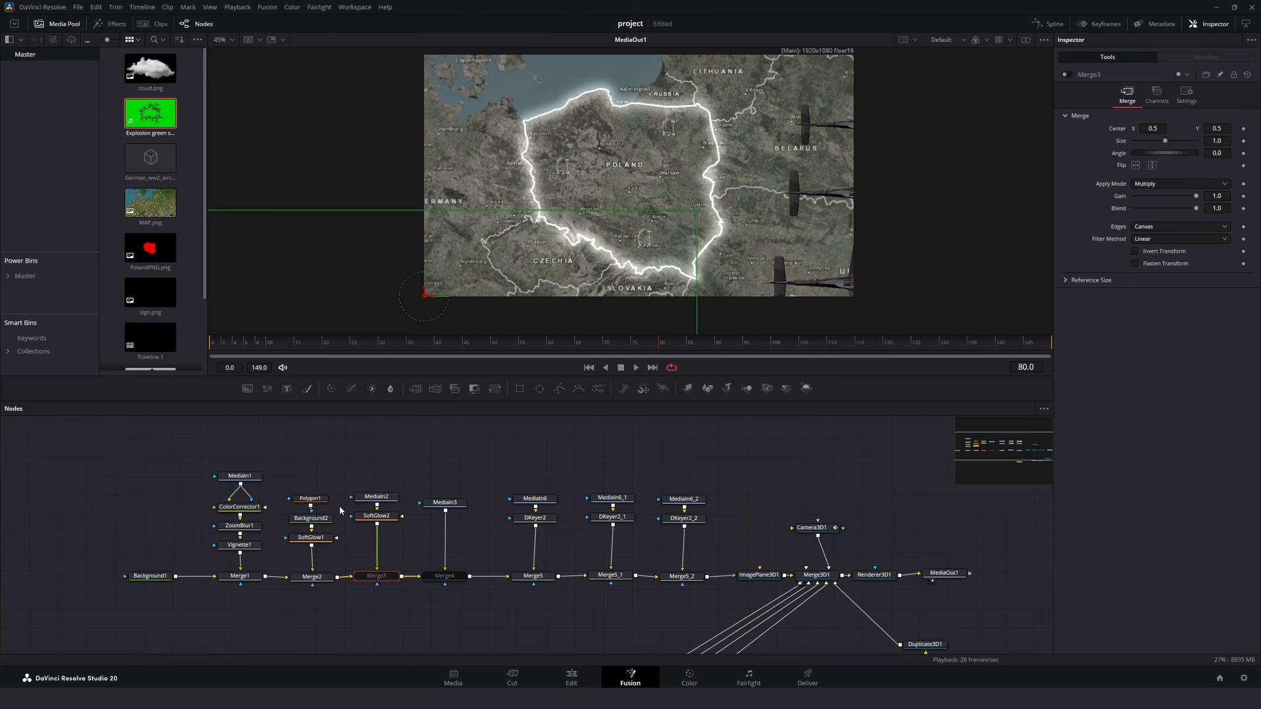
pyautogui.click(306, 501)
pyautogui.click(1243, 215)
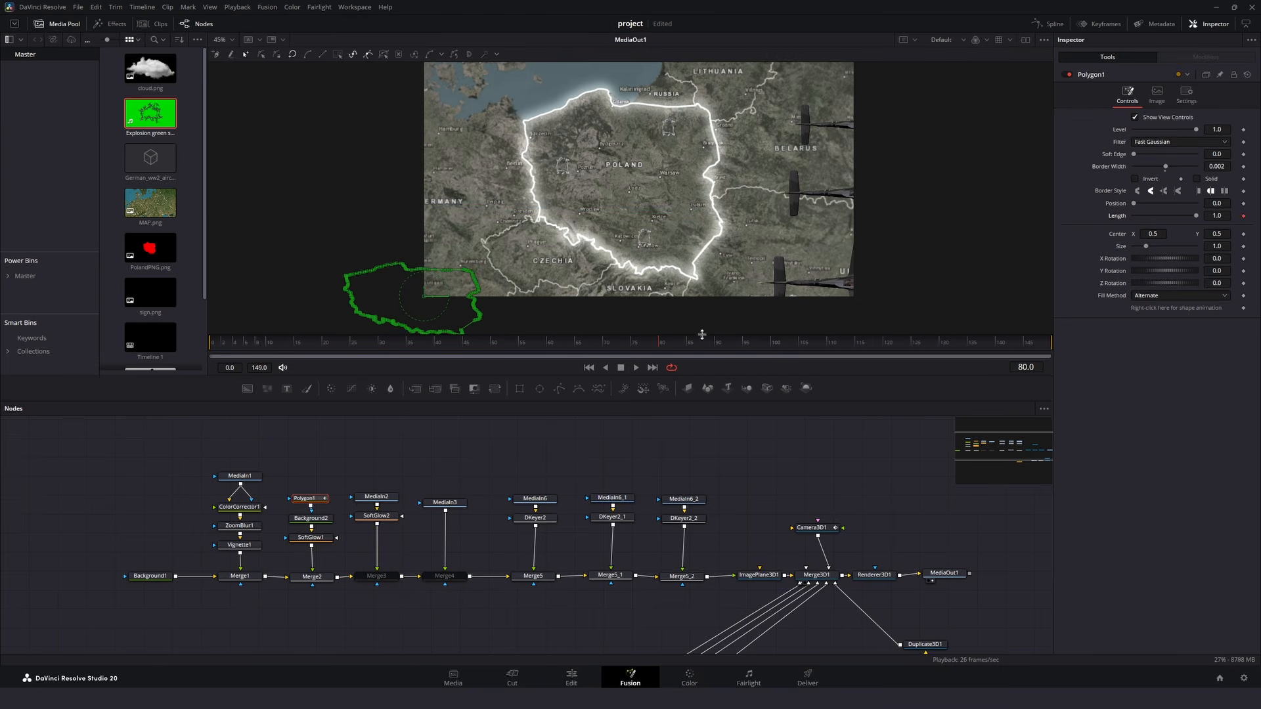
pyautogui.moveTo(707, 342); pyautogui.dragTo(1028, 343)
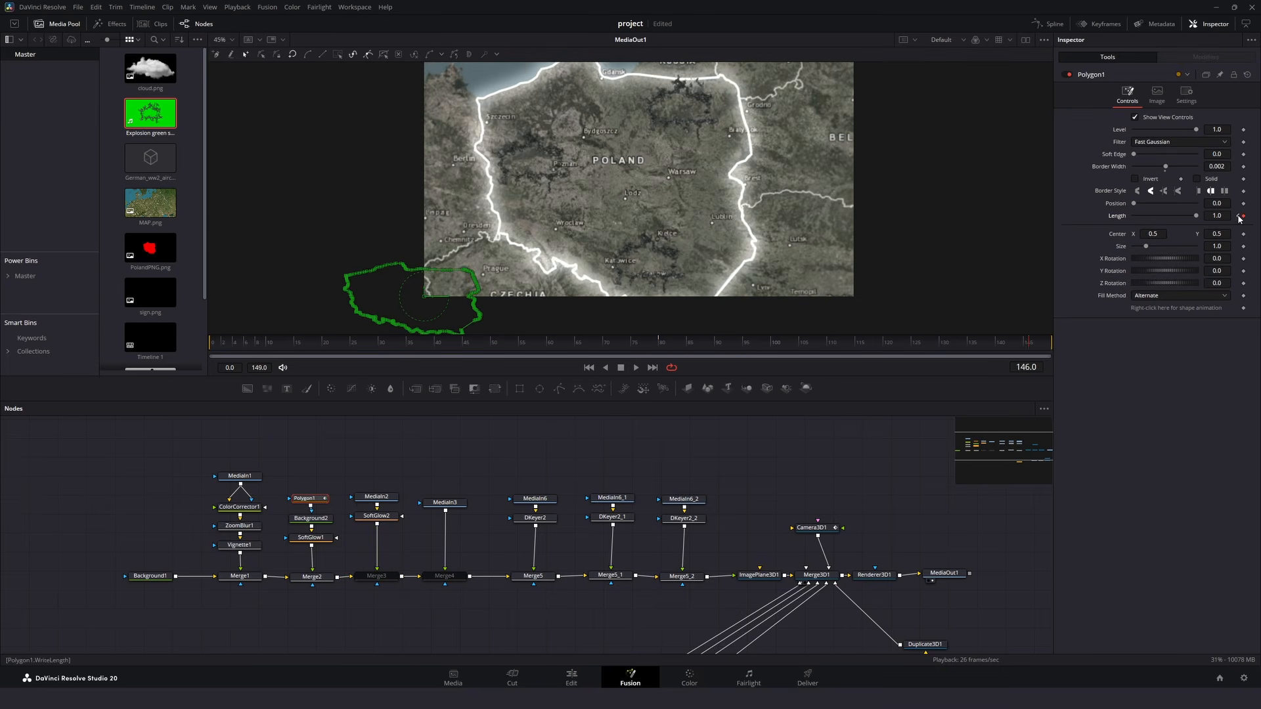
pyautogui.click(1238, 216)
# - Apply an Out Cubic ease to Polygon1's Length curve in the Spline editor and play back the border drawing on
pyautogui.click(1051, 24)
pyautogui.click(589, 451)
pyautogui.click(1008, 409)
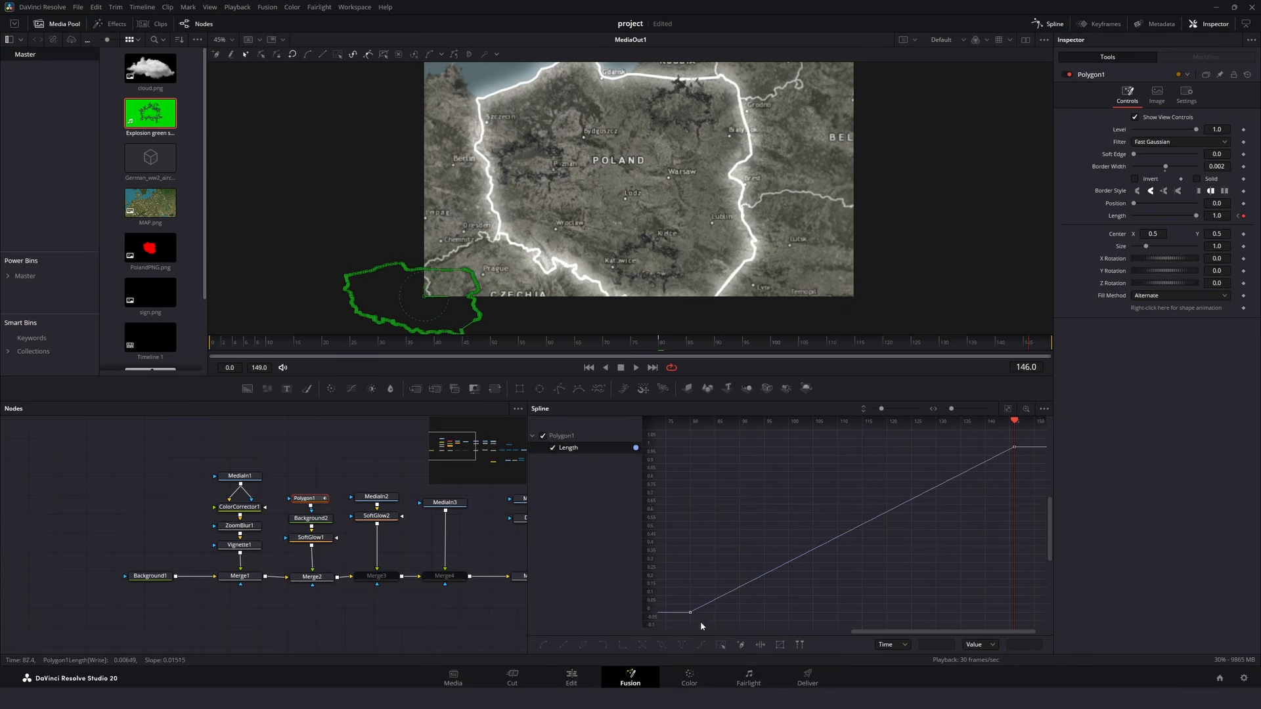
pyautogui.rightClick(937, 488)
pyautogui.moveTo(1038, 329)
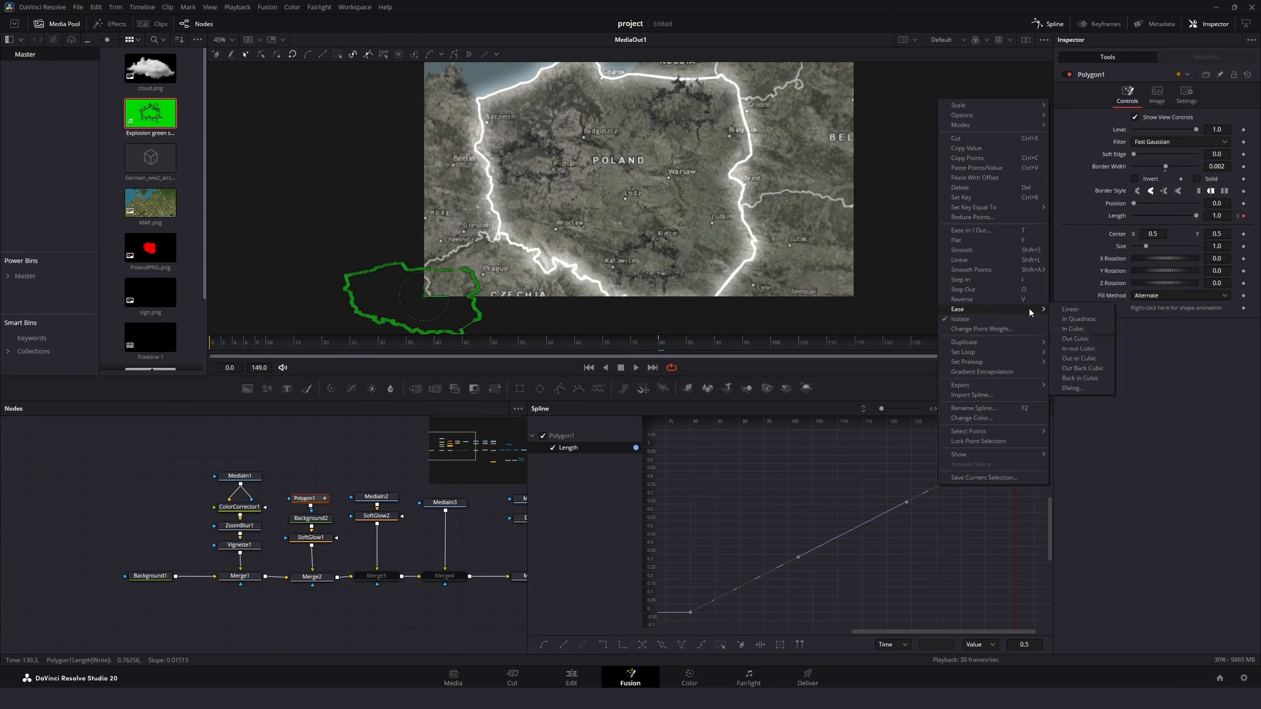
pyautogui.click(1075, 341)
pyautogui.click(636, 368)
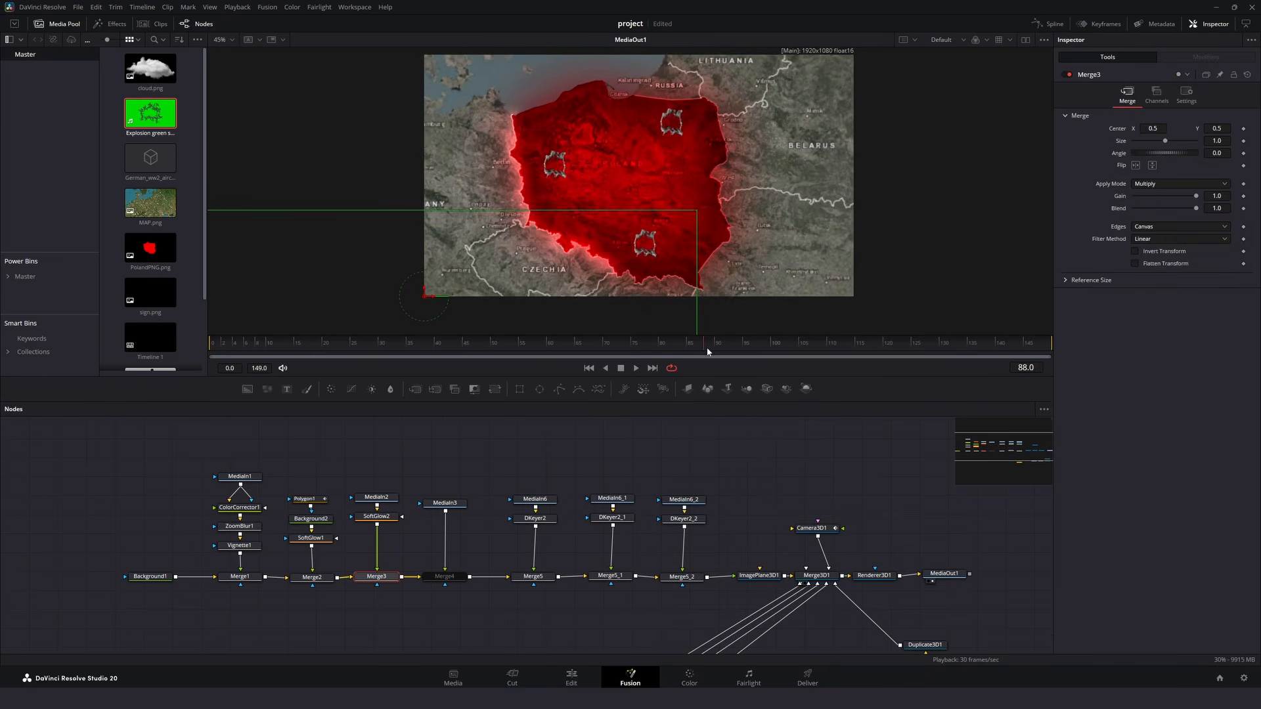
# - Mask Merge3's red fill with a FastNoise node set to Gradient colour, and set the black stop's alpha to 0.0
pyautogui.moveTo(365, 623); pyautogui.dragTo(373, 621)
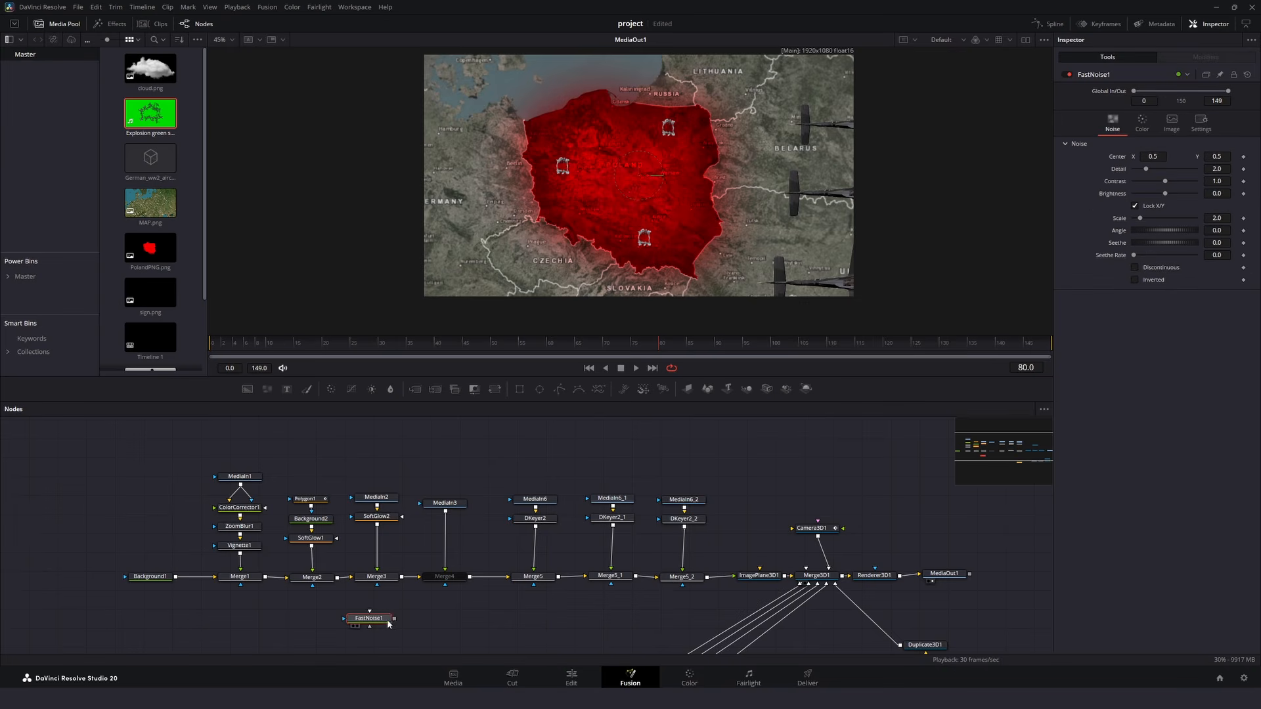
pyautogui.click(1142, 124)
pyautogui.click(1202, 149)
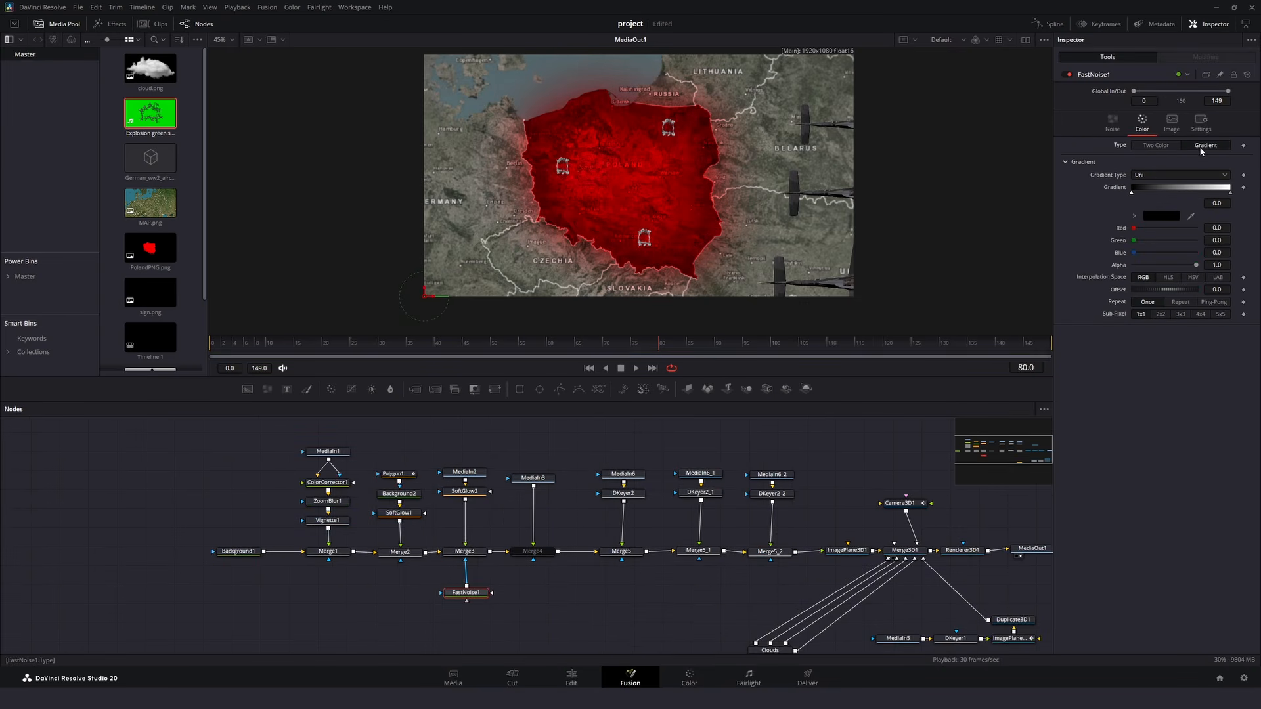
pyautogui.moveTo(1197, 268); pyautogui.dragTo(1014, 263)
# - Keyframe FastNoise1's gradient Offset from about 0.76 at frame 80 to a negative value at frame 149, and play back the red fill's reveal
pyautogui.click(1243, 290)
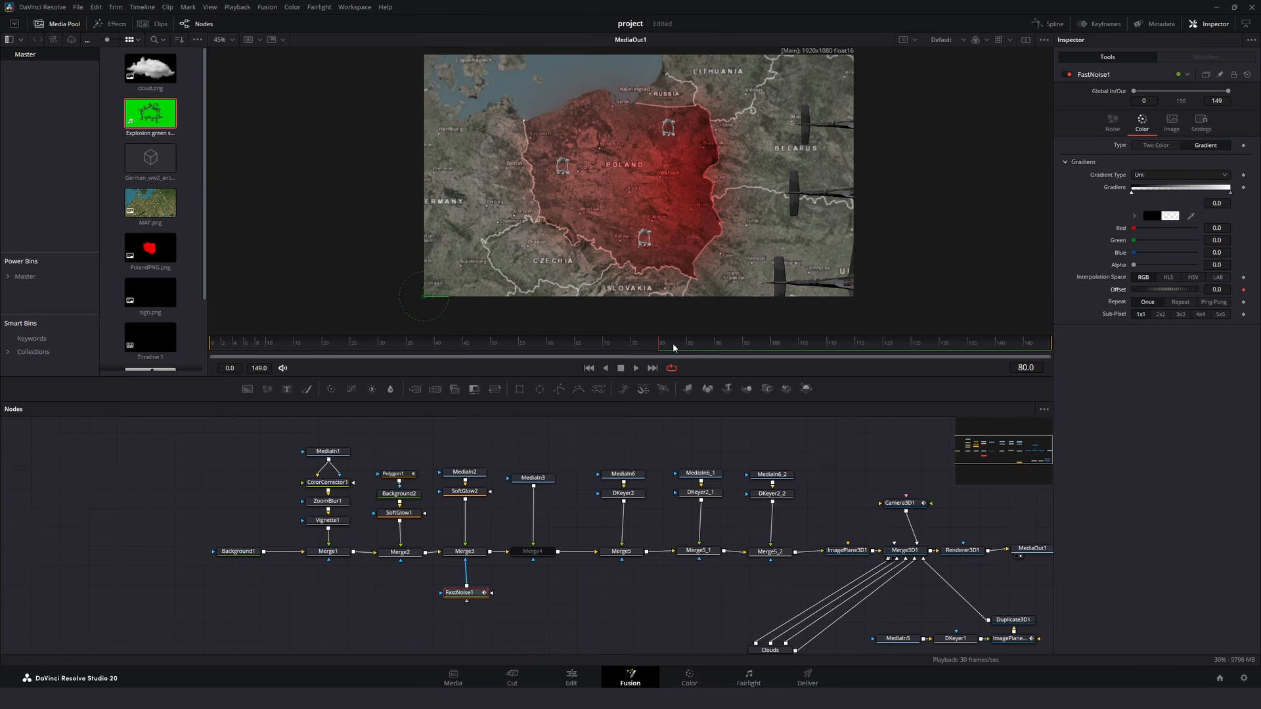
pyautogui.moveTo(1016, 354); pyautogui.dragTo(1071, 353)
pyautogui.click(1243, 290)
pyautogui.click(659, 344)
pyautogui.moveTo(1165, 290); pyautogui.dragTo(1192, 290)
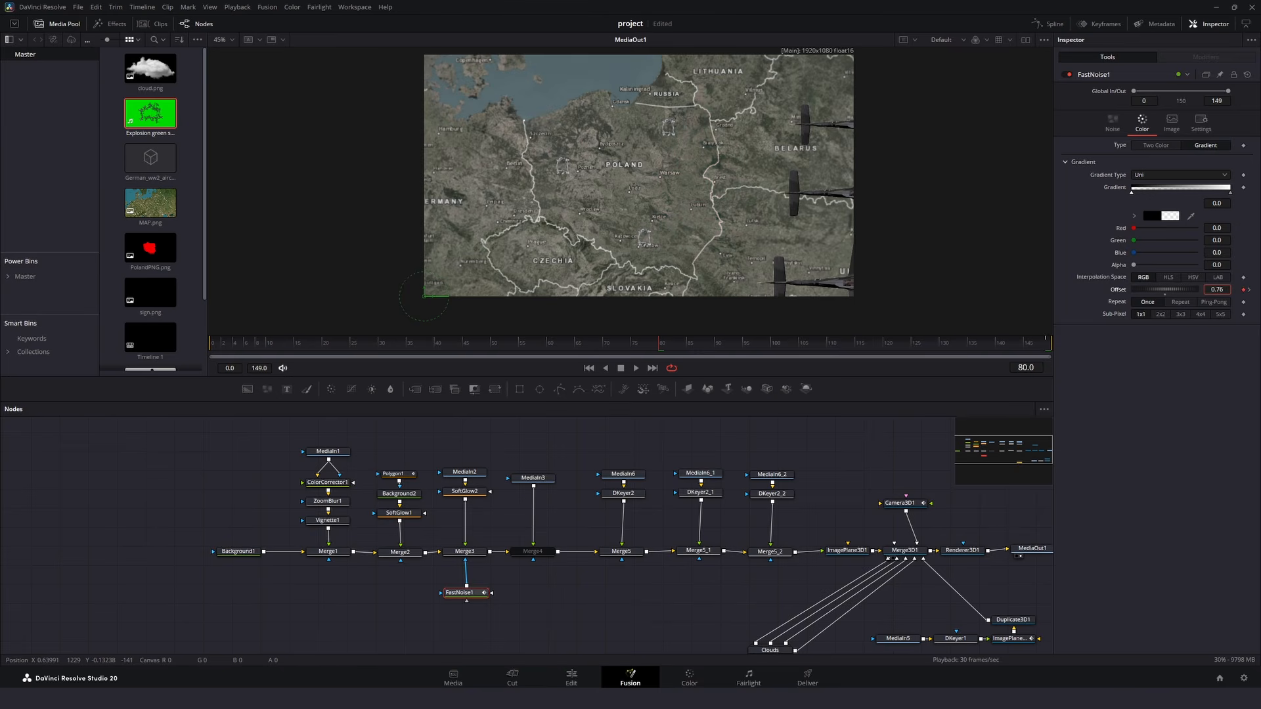
pyautogui.press('space')
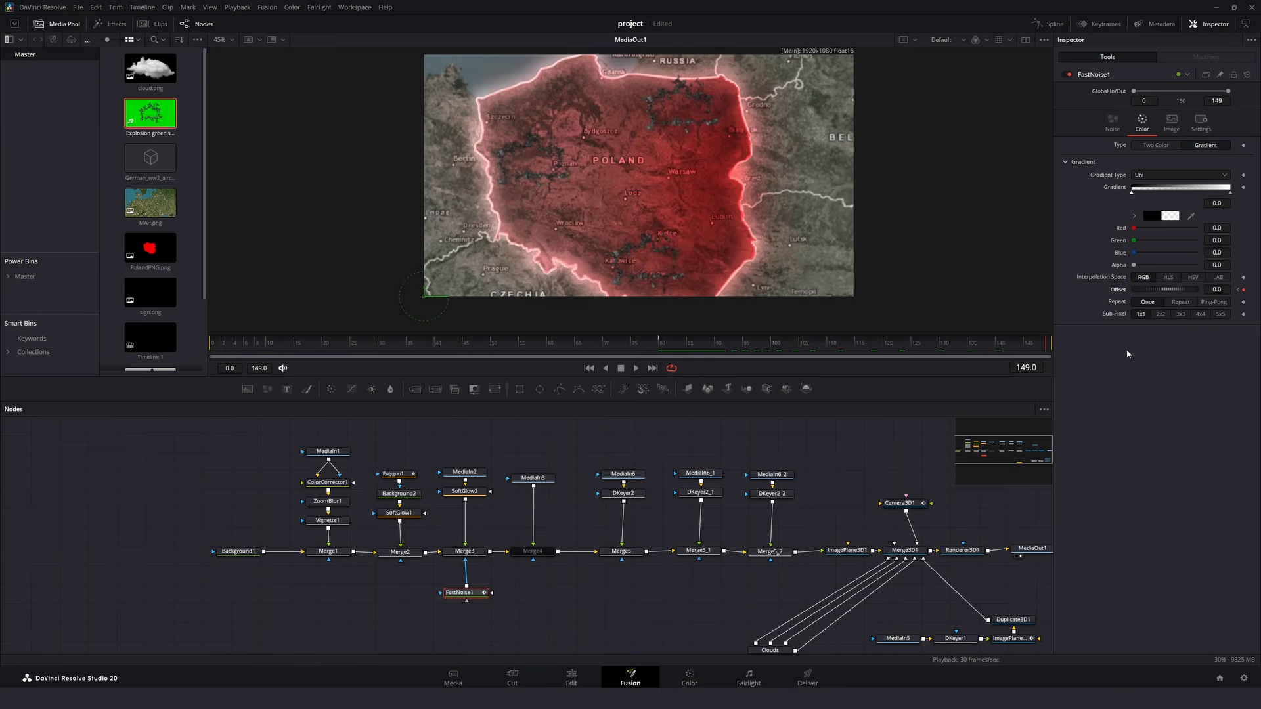
pyautogui.moveTo(1162, 290); pyautogui.dragTo(814, 259)
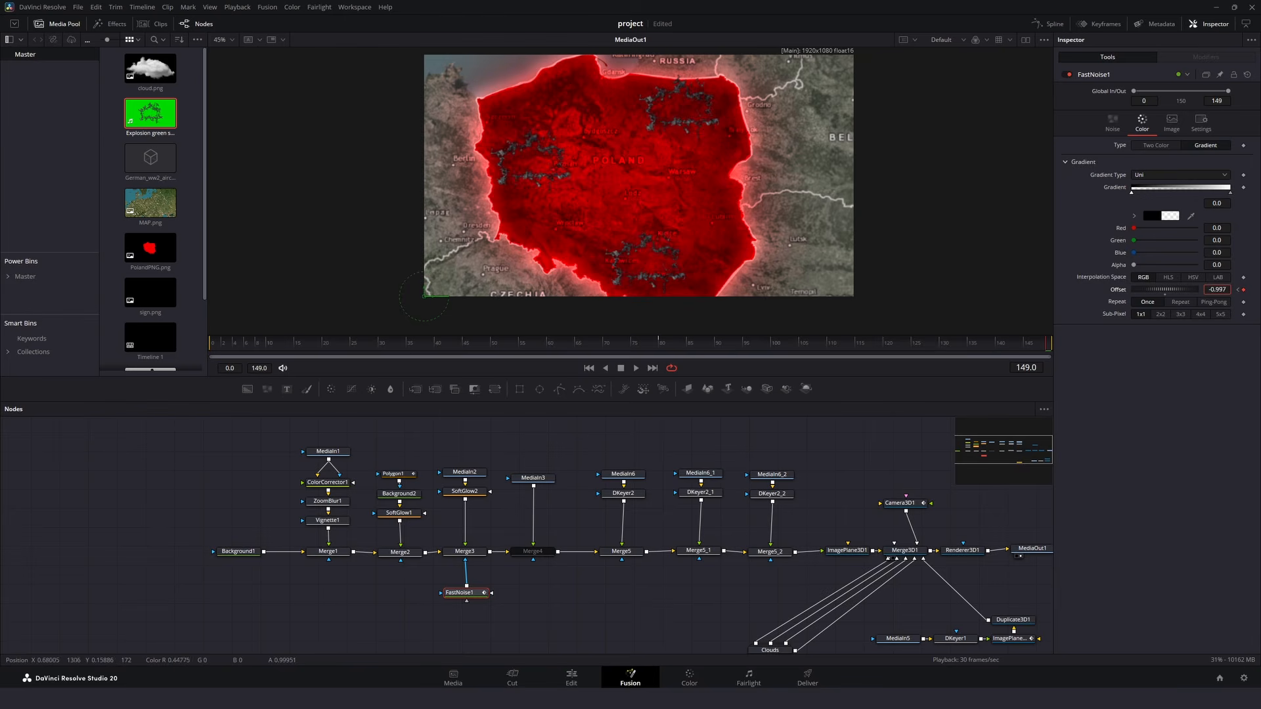
pyautogui.click(636, 369)
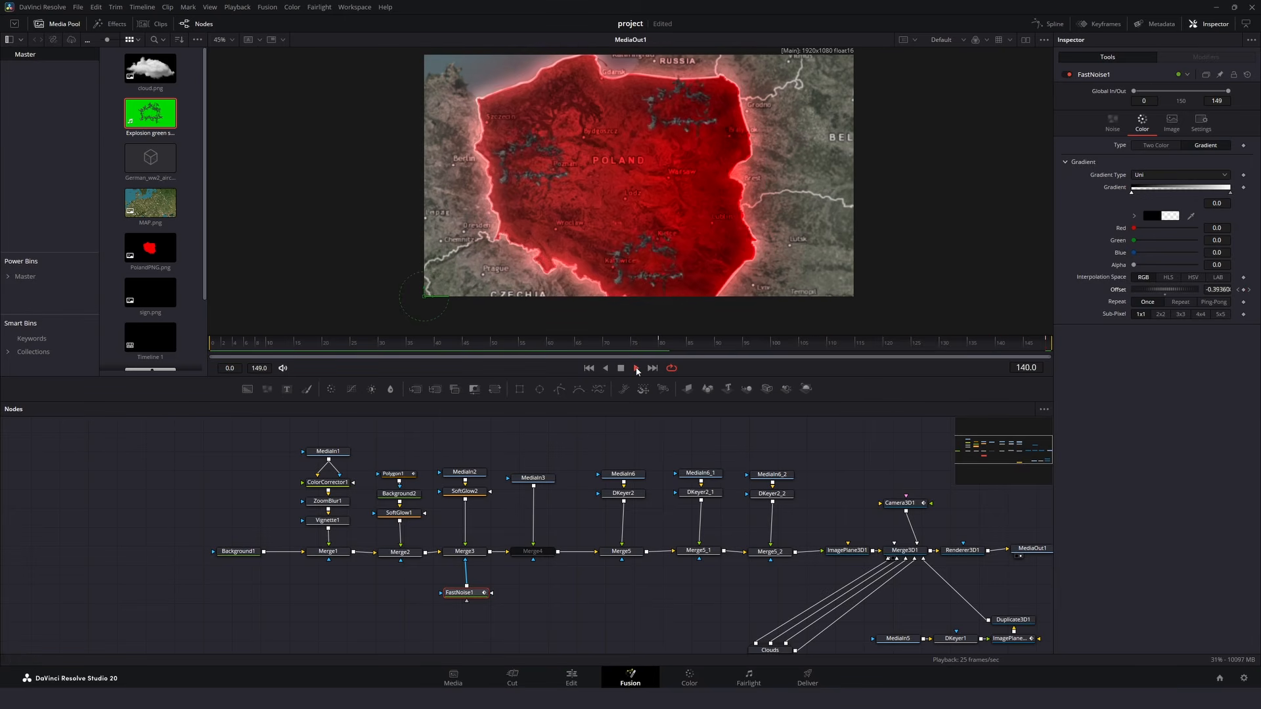
# - Re-enable the sign's Merge4 and keyframe its Blend from 0.0 at frame 80 to 0.394 near the end of the timeline
pyautogui.click(533, 551)
pyautogui.click(1065, 76)
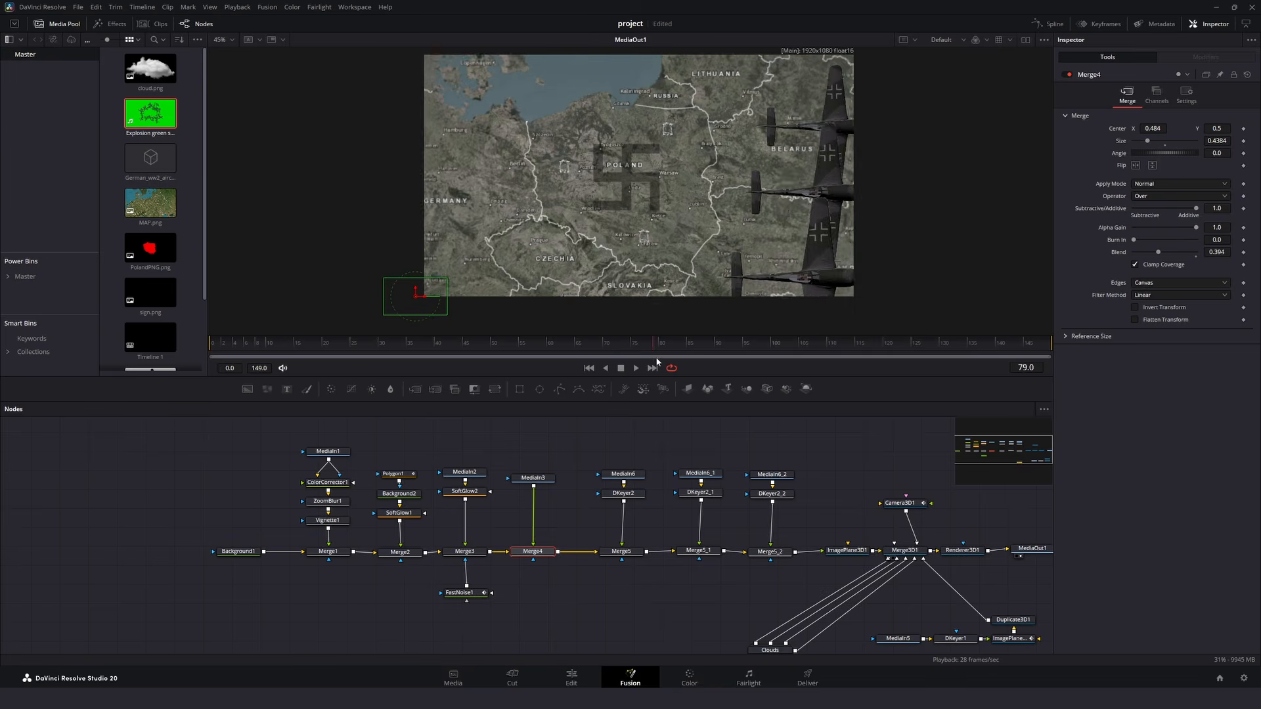
pyautogui.click(998, 344)
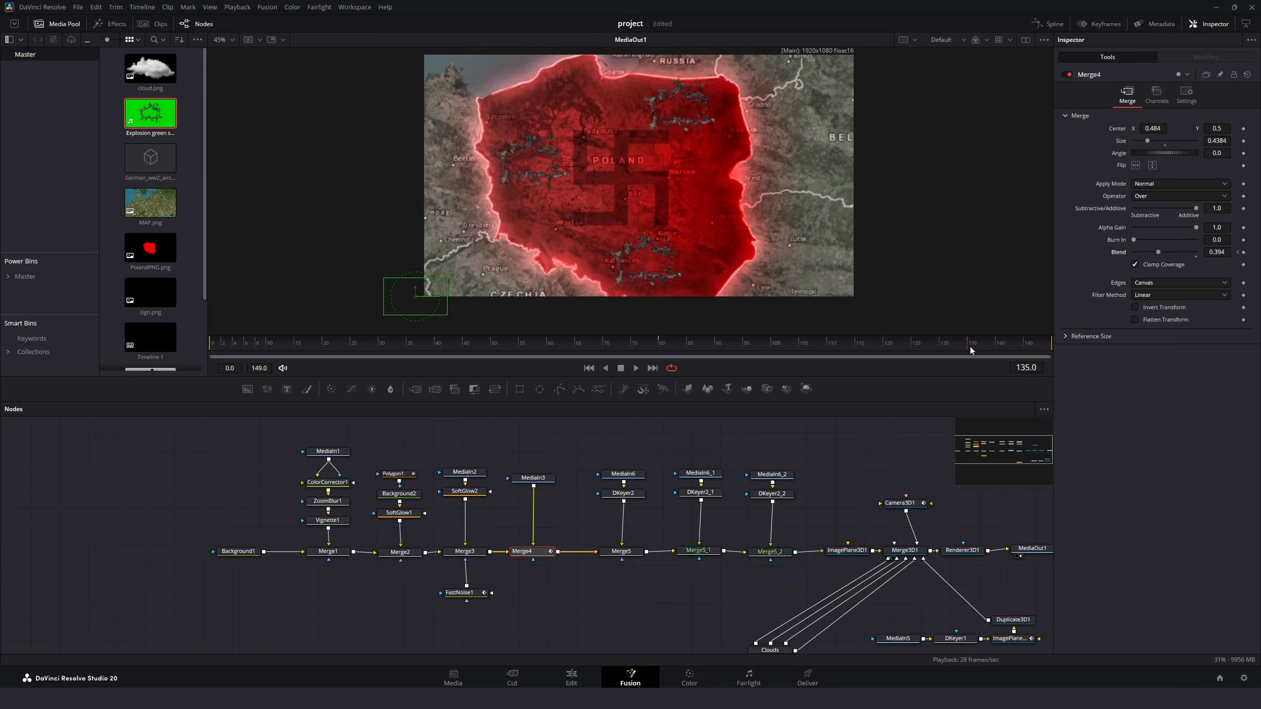
pyautogui.moveTo(1158, 252); pyautogui.dragTo(1115, 257)
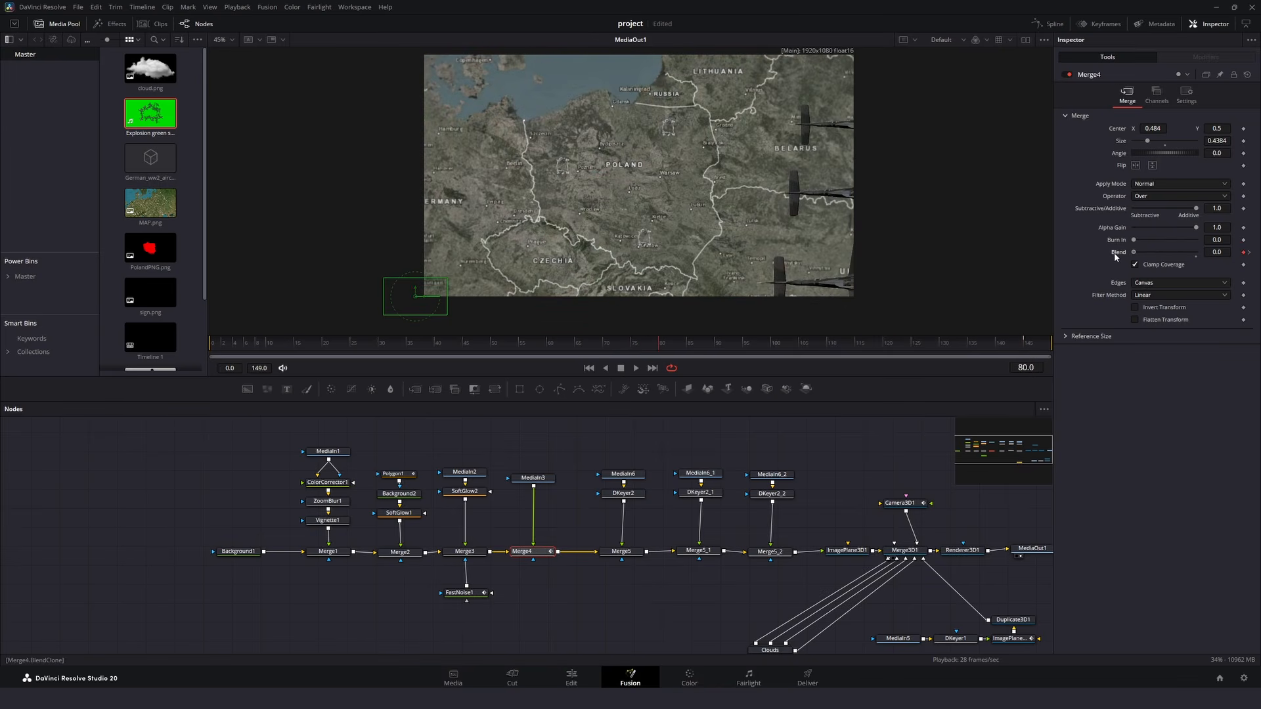
# - Open the Spline editor for Merge4's Blend animation and play back the sign's fade-in
pyautogui.click(1048, 24)
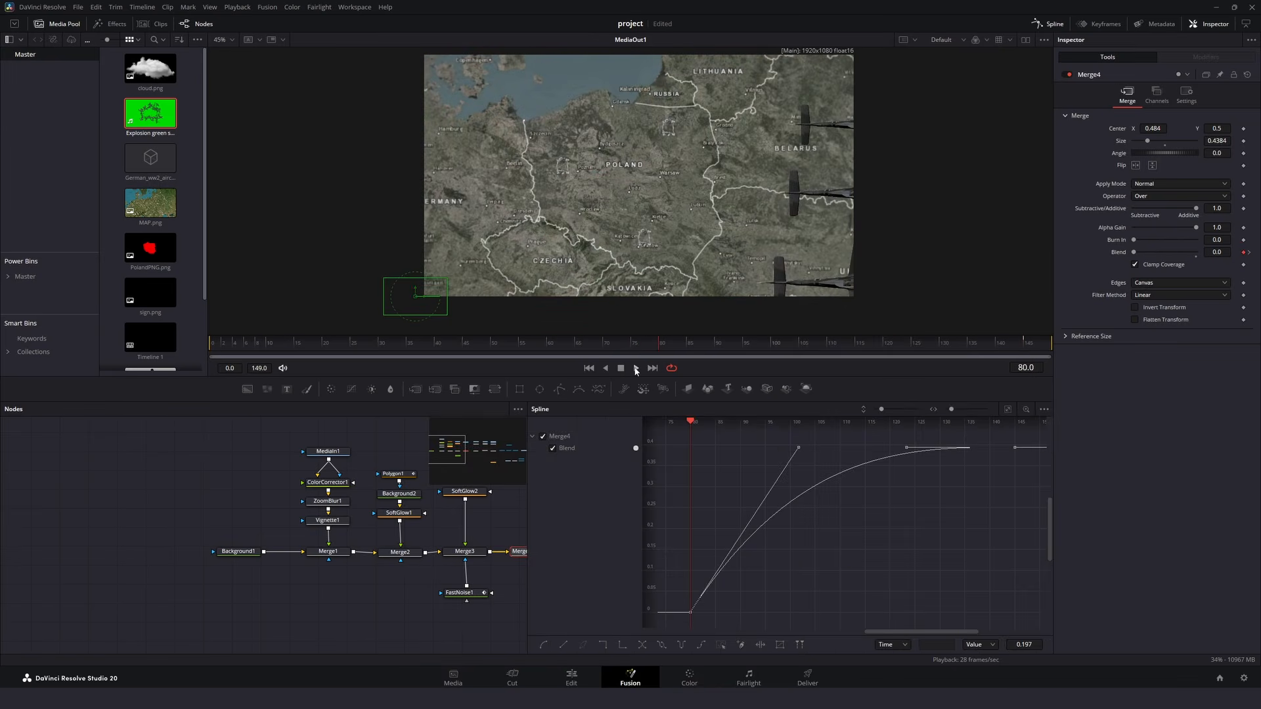
pyautogui.click(636, 371)
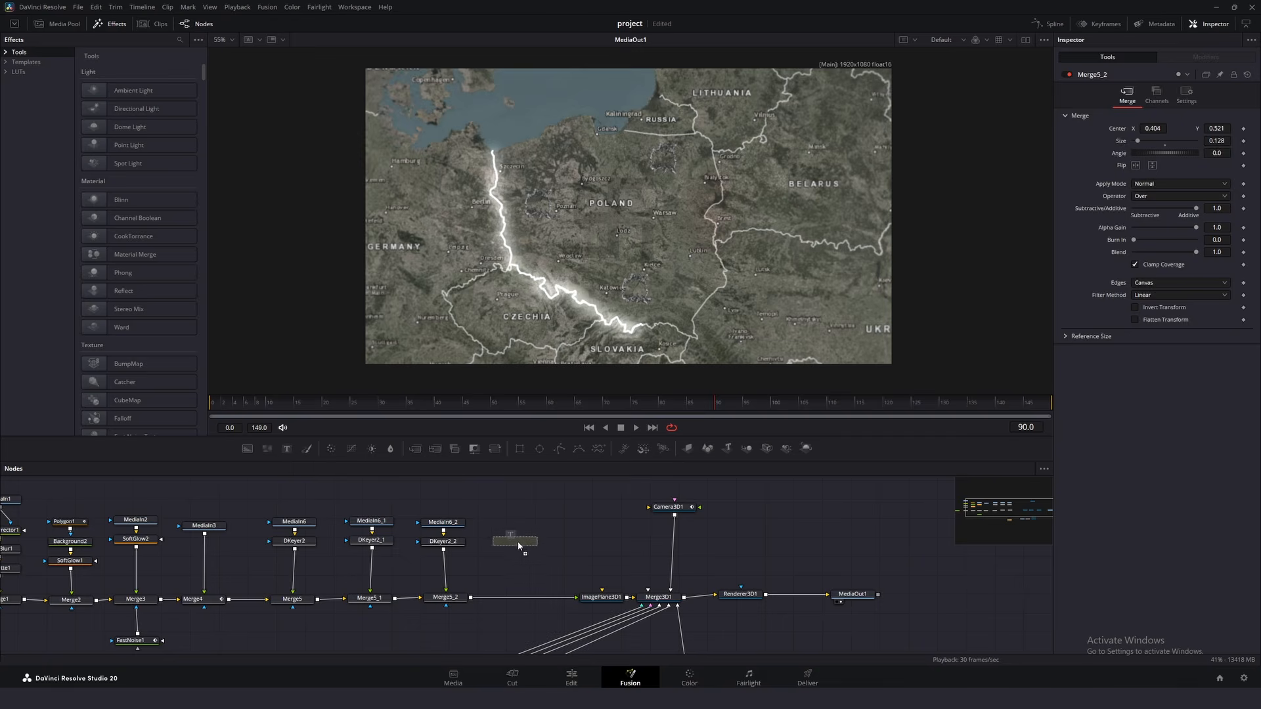
# - Merge a Text node reading "19 39" after Merge5_2 at size 0.128, keyframe its Write On between frames 90 and 149, and play it back
pyautogui.moveTo(532, 543); pyautogui.dragTo(541, 519)
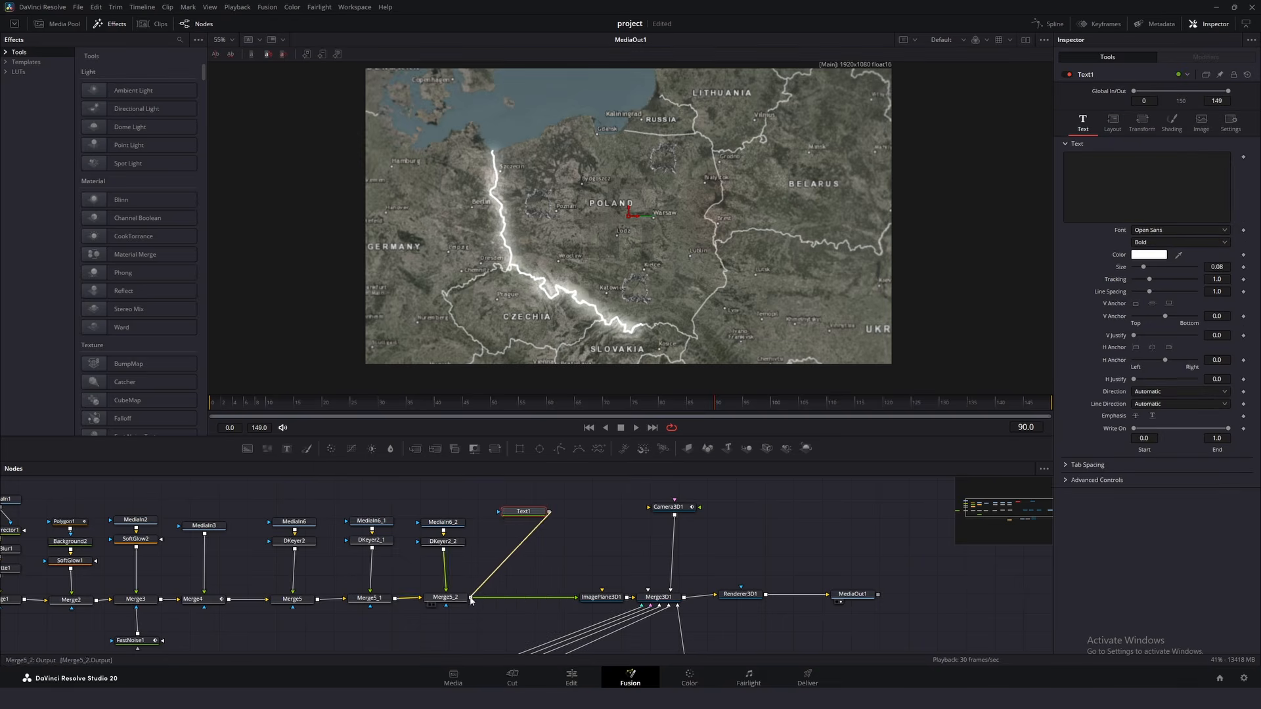
pyautogui.moveTo(471, 599); pyautogui.dragTo(471, 599)
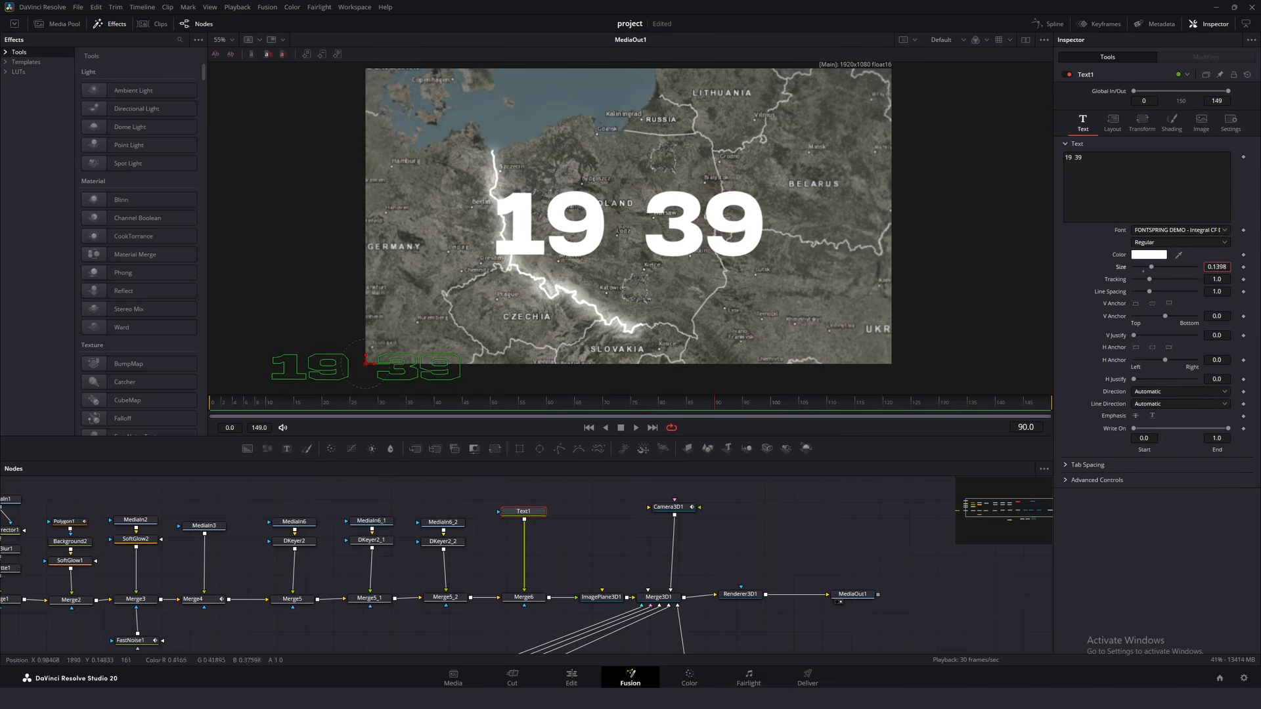
pyautogui.moveTo(1217, 267); pyautogui.dragTo(1163, 266)
pyautogui.moveTo(823, 404); pyautogui.dragTo(1068, 405)
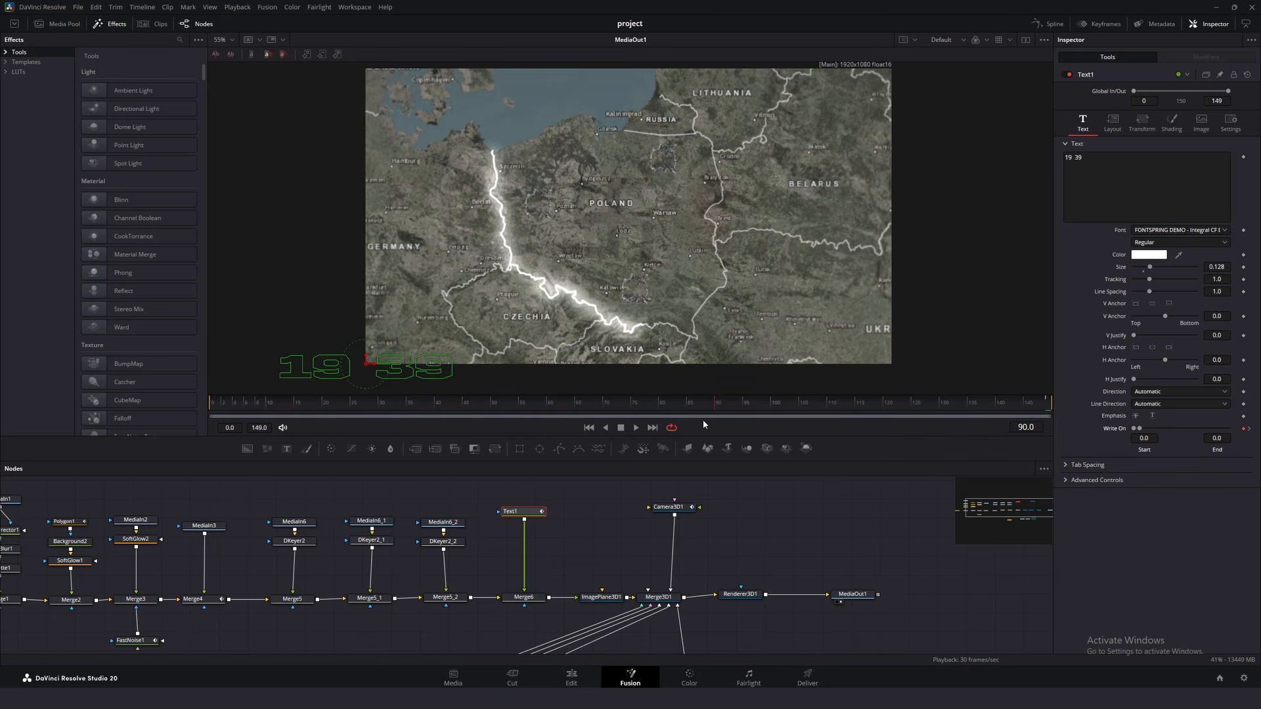
pyautogui.click(636, 427)
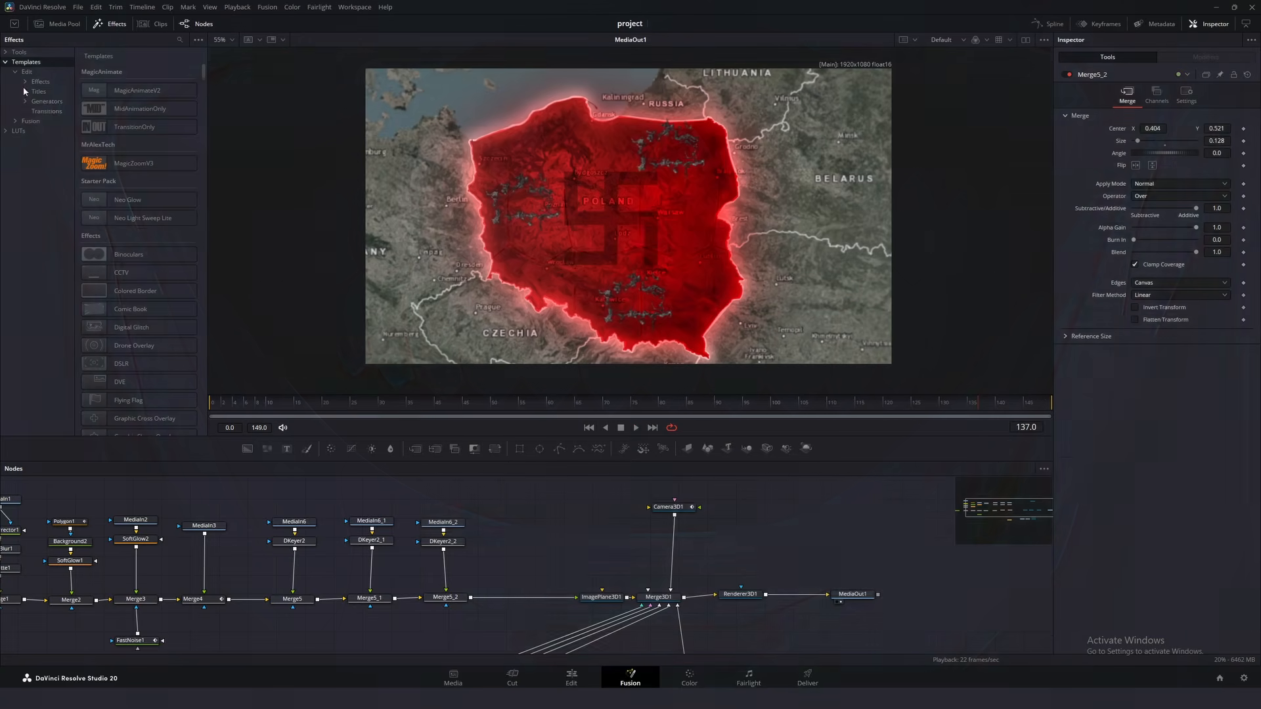
# - Add the BlurFadeText title from the MEdit Texts Animation Blur templates and merge it over Merge5_2's output
pyautogui.click(53, 102)
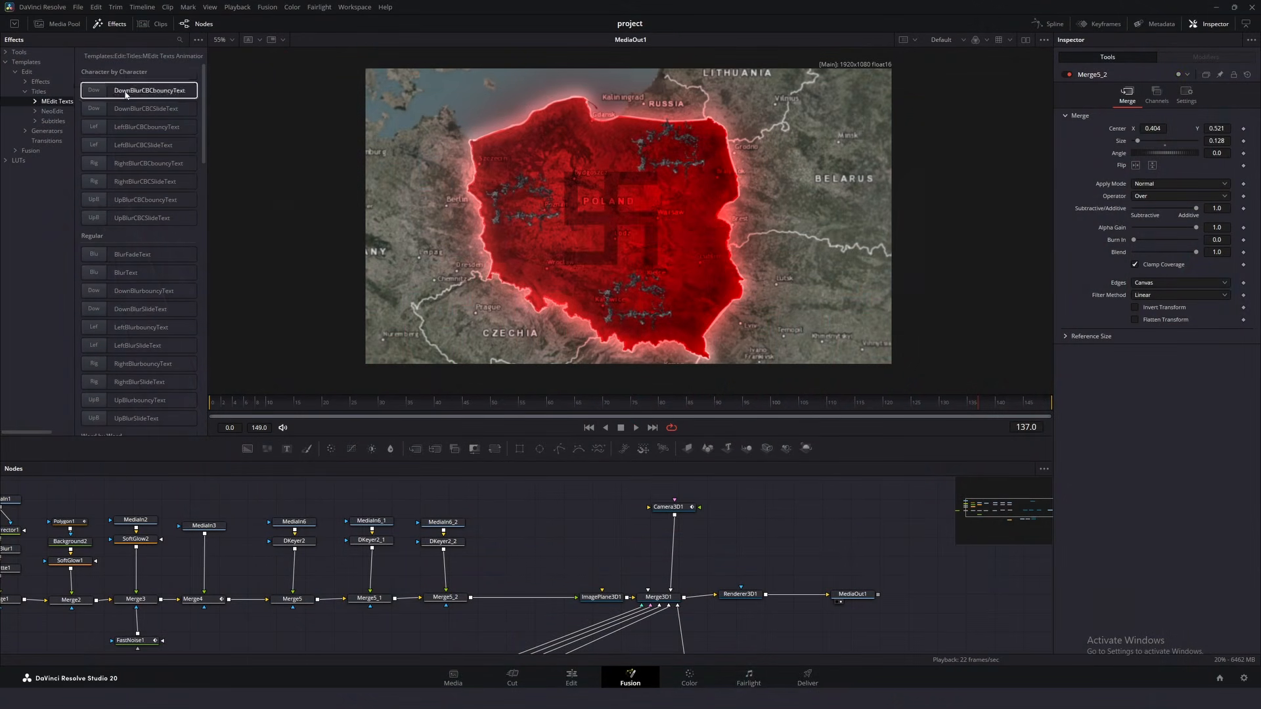
pyautogui.moveTo(205, 92); pyautogui.dragTo(211, 386)
pyautogui.click(36, 102)
pyautogui.click(57, 111)
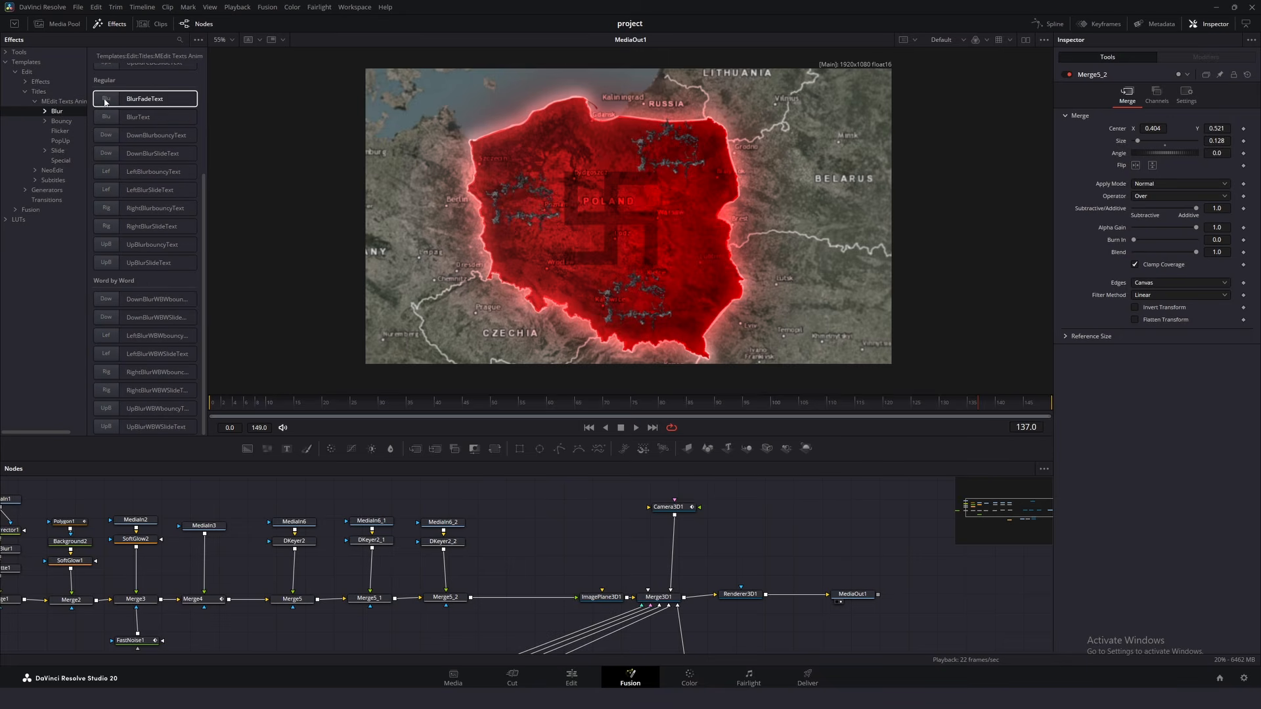
pyautogui.moveTo(500, 512); pyautogui.dragTo(471, 597)
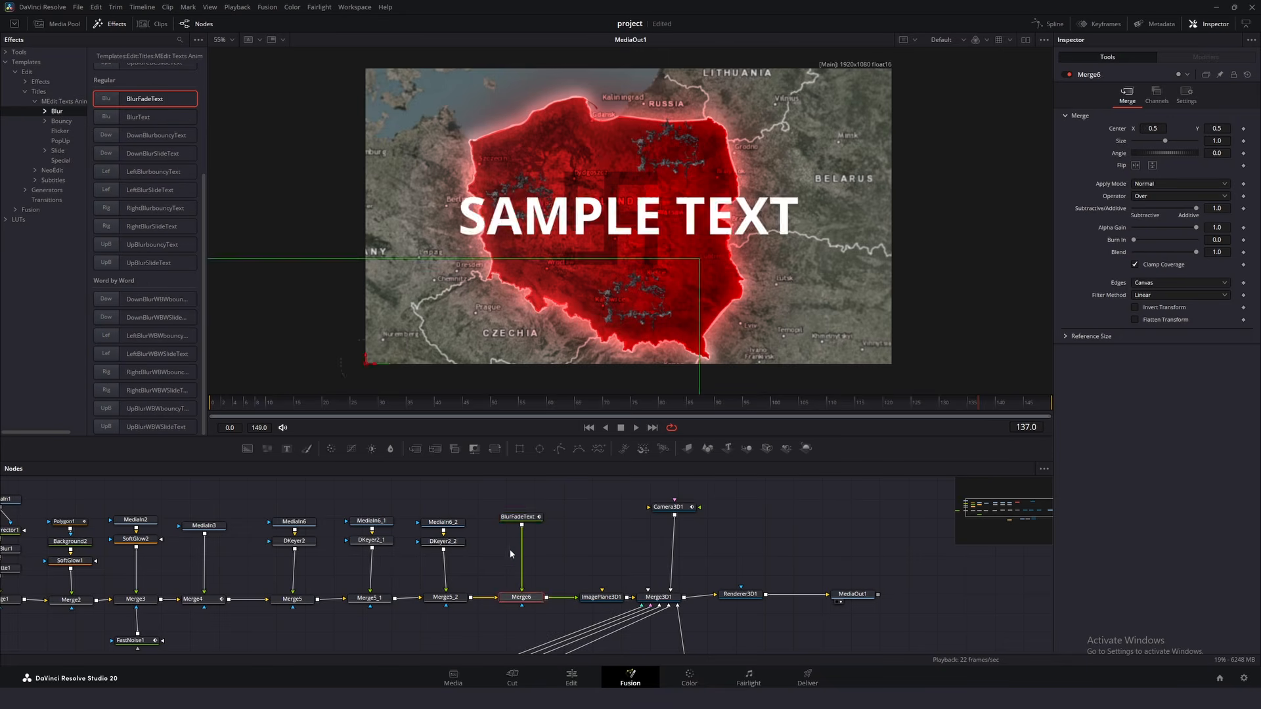
# - Set the BlurFadeText title to read "19 39" in the Integral CF Regular font at size 0.118
pyautogui.click(519, 517)
pyautogui.moveTo(1066, 118); pyautogui.dragTo(1101, 158)
pyautogui.write('1939')
pyautogui.click(1073, 119)
pyautogui.click(1181, 191)
pyautogui.click(1187, 249)
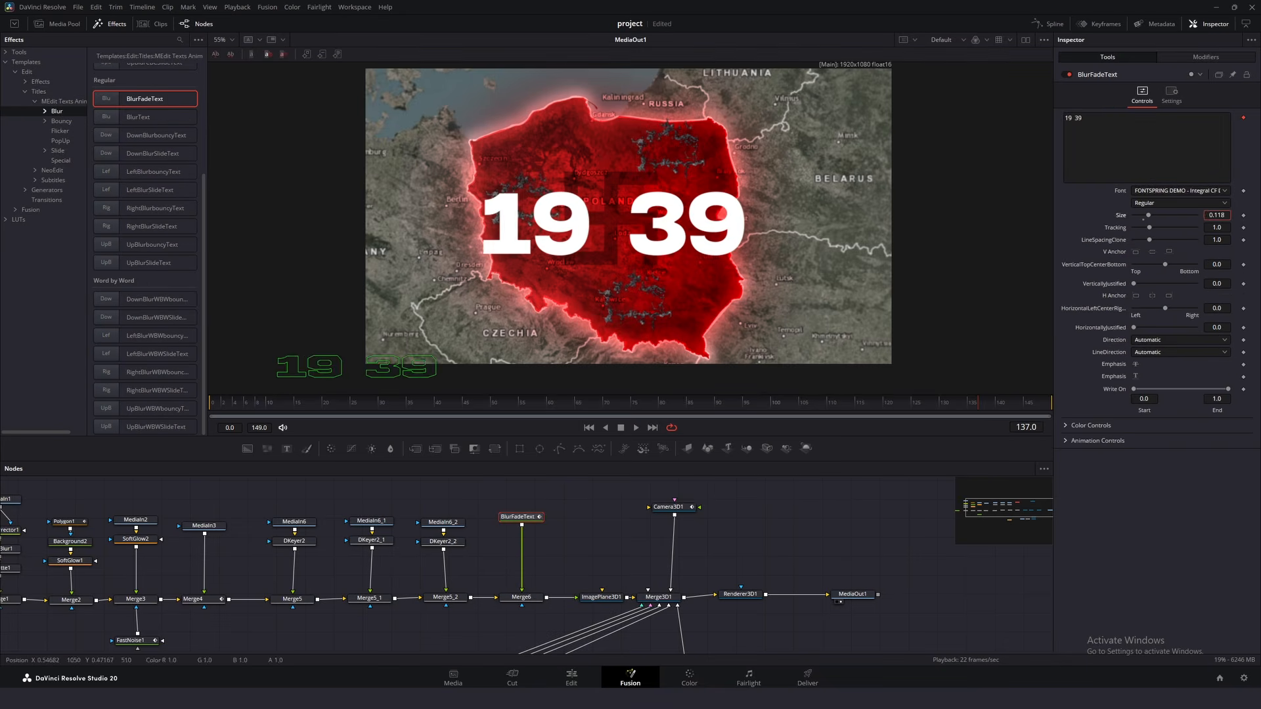
# - Set BlurFadeText's Appearance Time to 0.636 at frame 90 and its Animation Speed to 7.0, and play back the text animation
pyautogui.click(746, 416)
pyautogui.moveTo(745, 416); pyautogui.dragTo(721, 421)
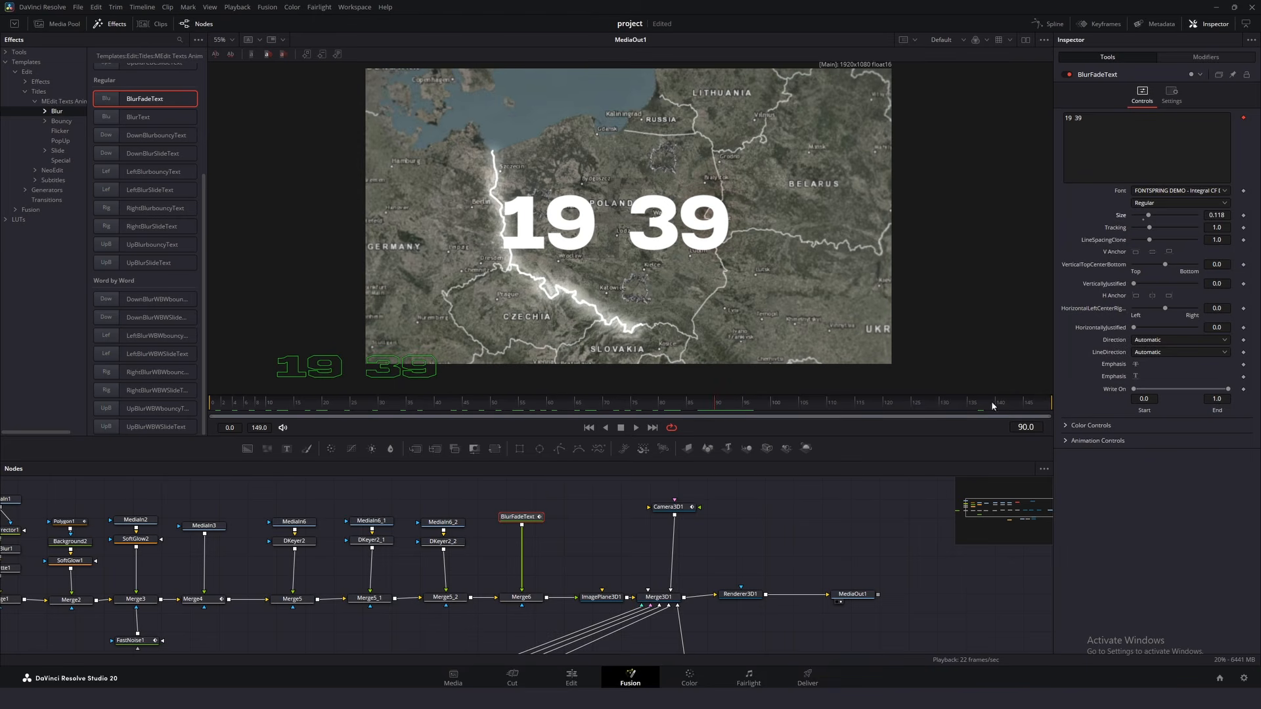
pyautogui.click(1065, 441)
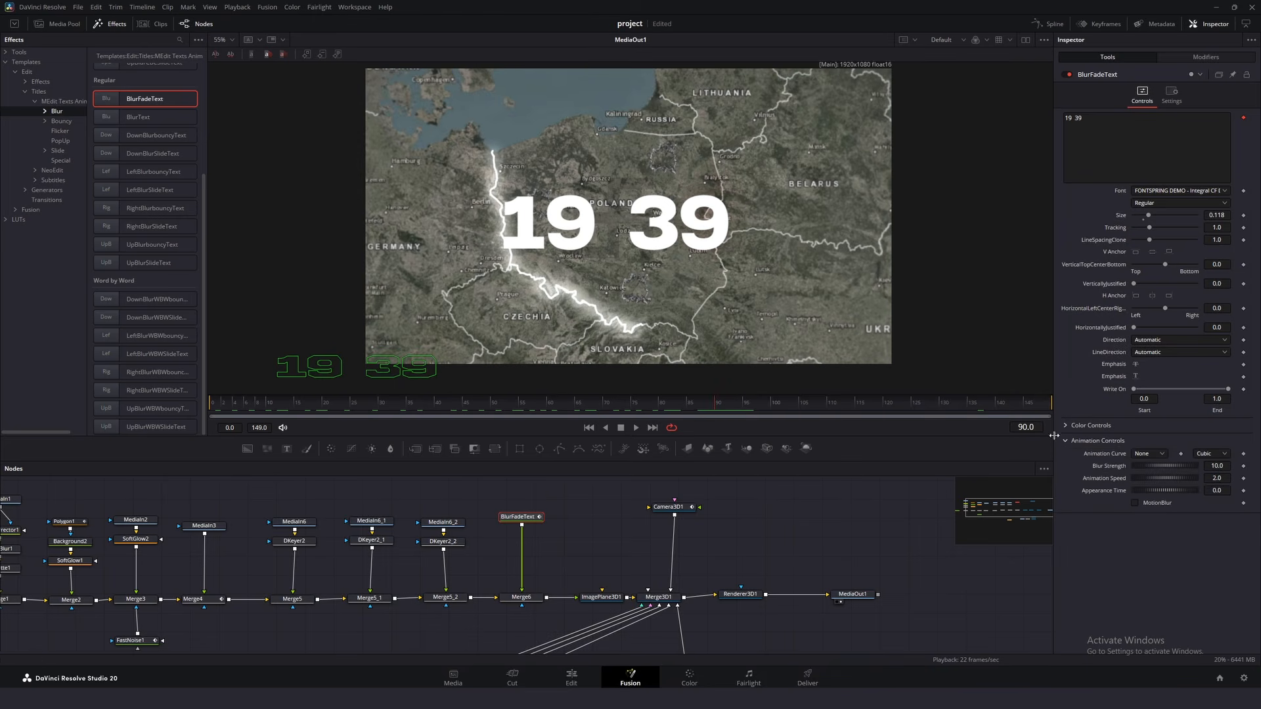
pyautogui.moveTo(1165, 491); pyautogui.dragTo(1184, 491)
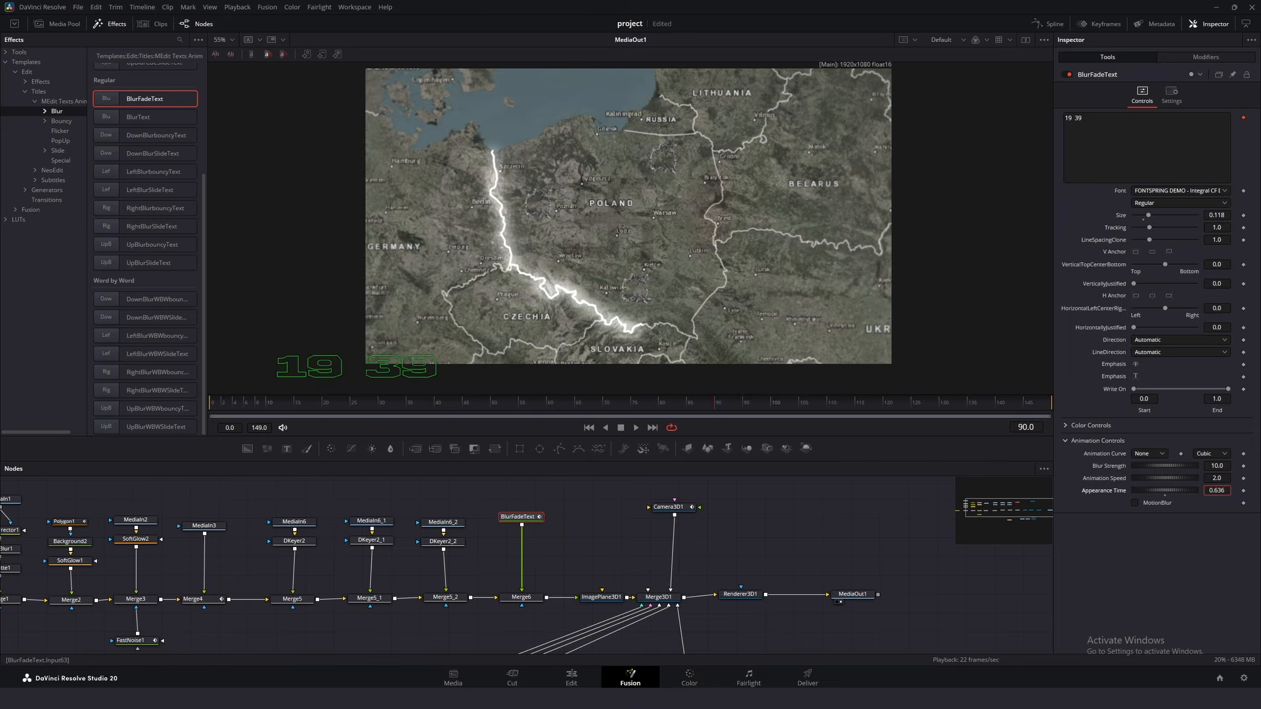
pyautogui.click(1217, 478)
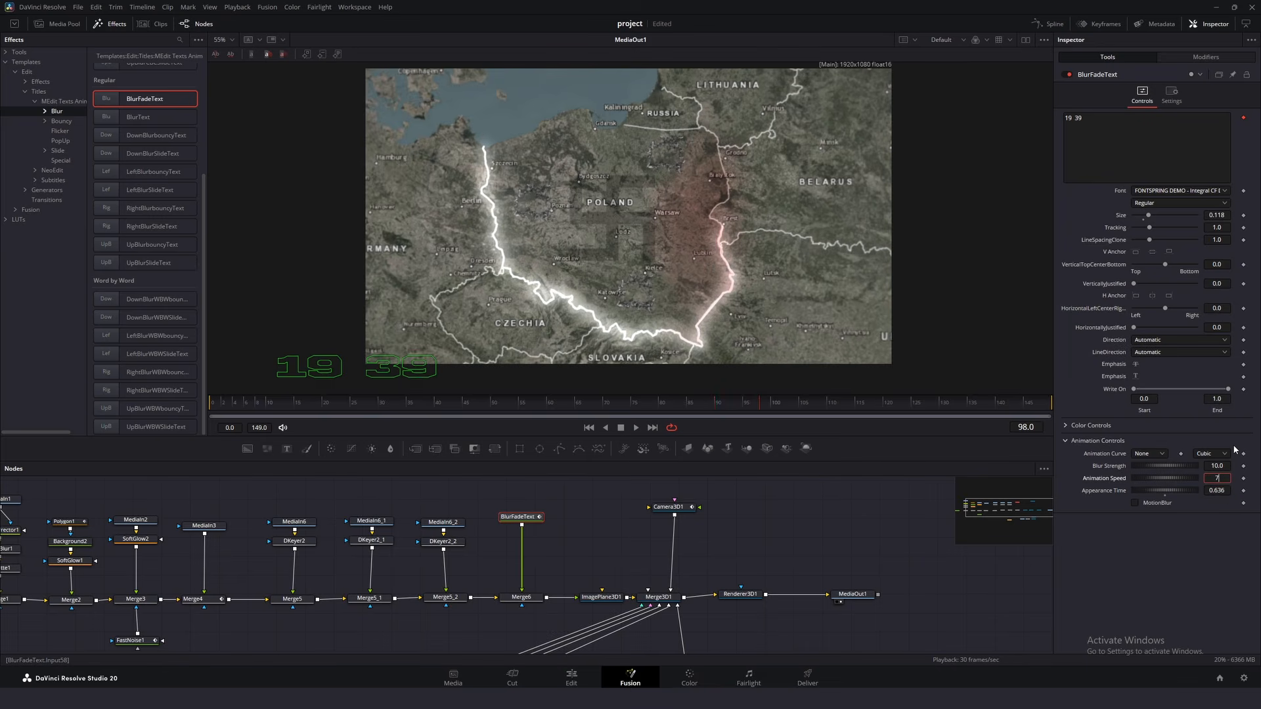
pyautogui.click(636, 428)
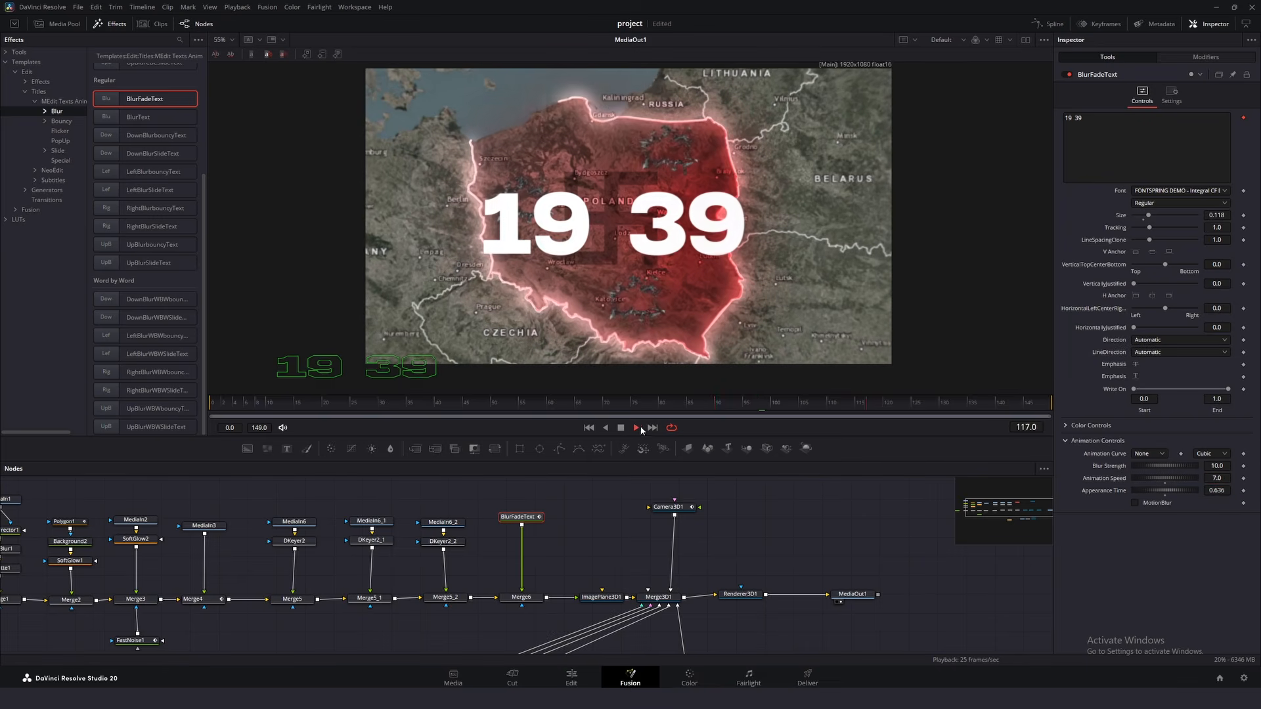
pyautogui.click(704, 404)
# - Delete Merge6 and move the BlurFadeText node aside, above the node chain
pyautogui.click(521, 598)
pyautogui.press('Delete')
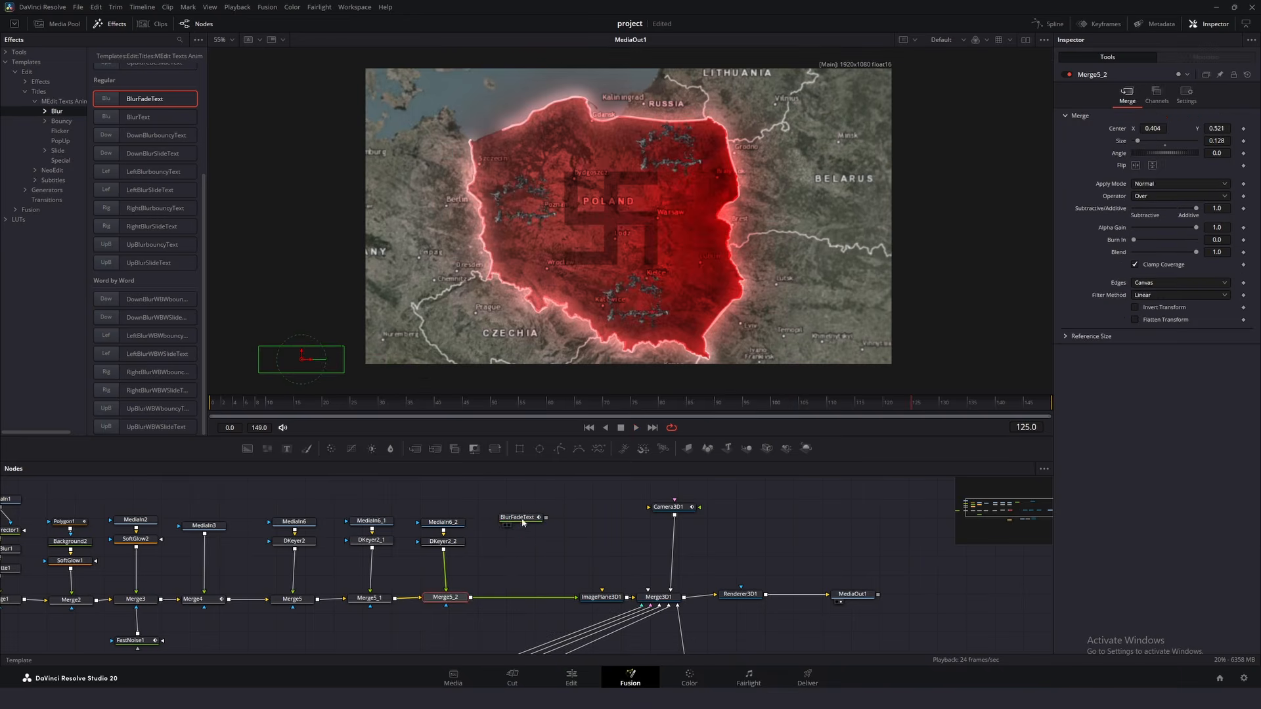
pyautogui.moveTo(518, 518); pyautogui.dragTo(463, 486)
# - Merge the character-by-character UpCBCSlideText title after Merge5_2, set it to "19 39" at size 0.1202 with Appearance Time 0.581, and play it back
pyautogui.click(57, 150)
pyautogui.click(69, 162)
pyautogui.moveTo(88, 160); pyautogui.dragTo(105, 159)
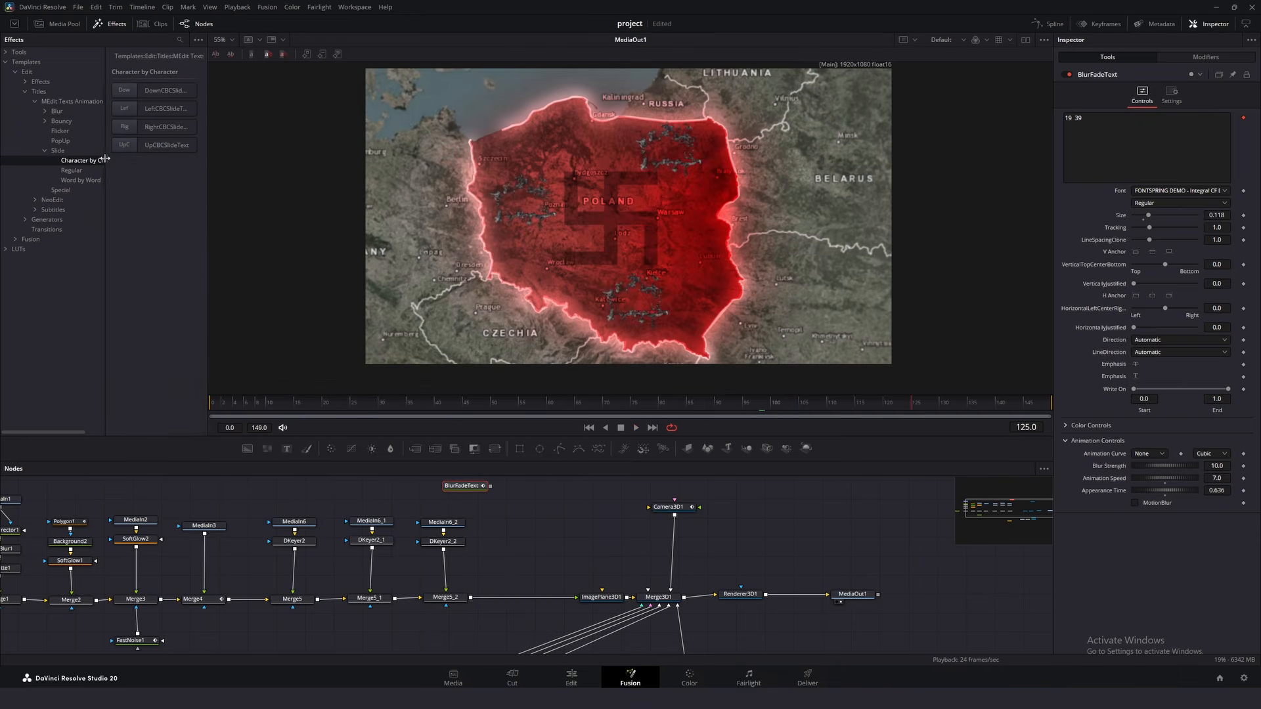
pyautogui.moveTo(500, 520); pyautogui.dragTo(515, 518)
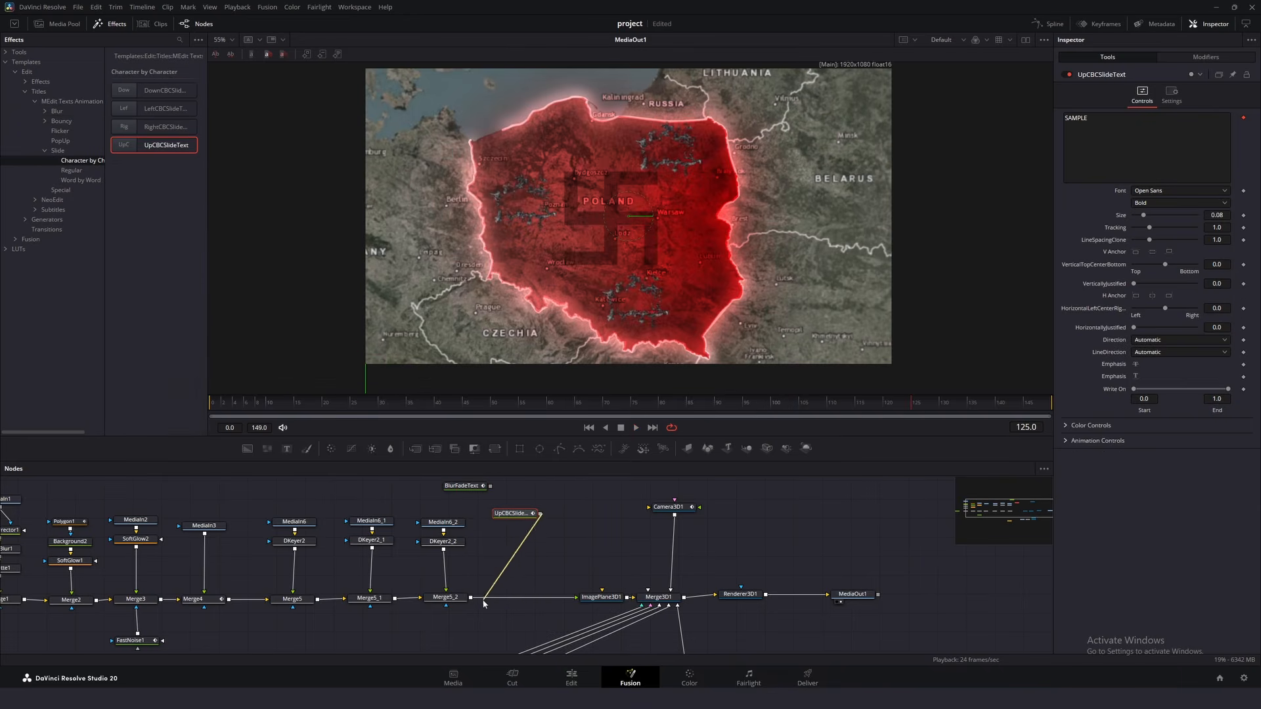
pyautogui.click(636, 428)
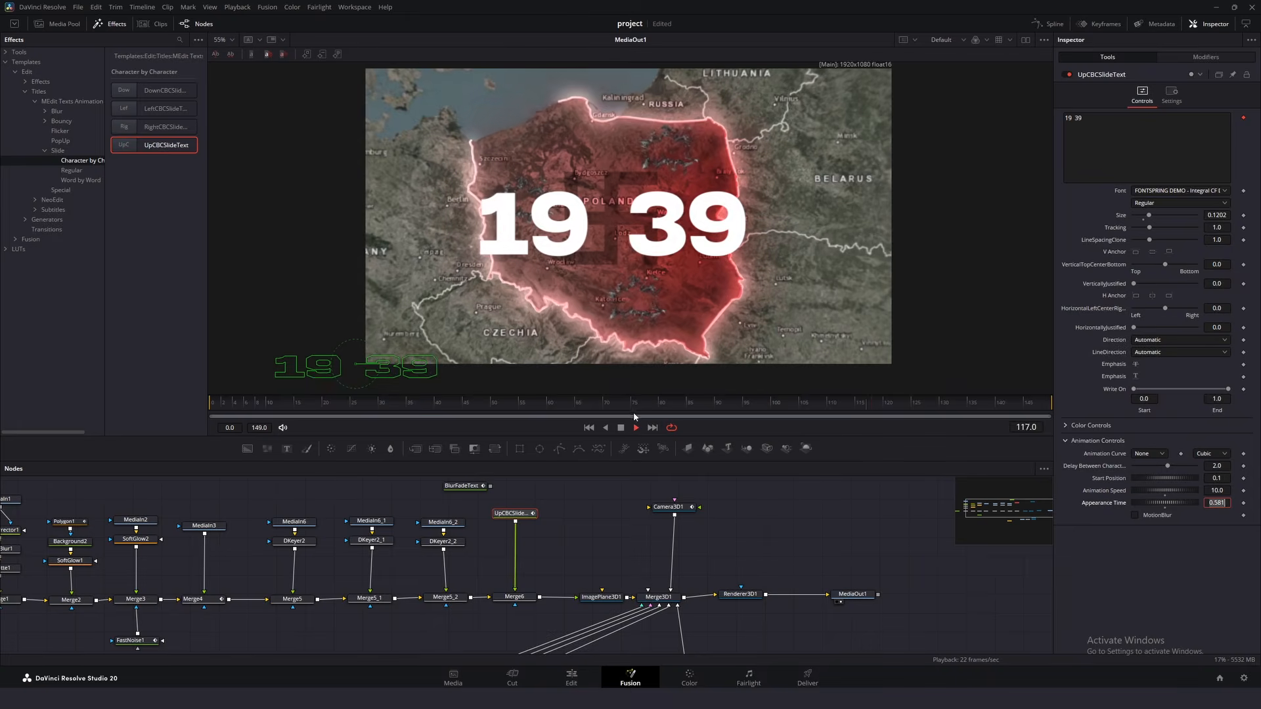
# - Look through the MEdit Texts Animation title categories: Blur, Bouncy, Flicker, PopUp and Slide
pyautogui.scroll(-5, 203, 112)
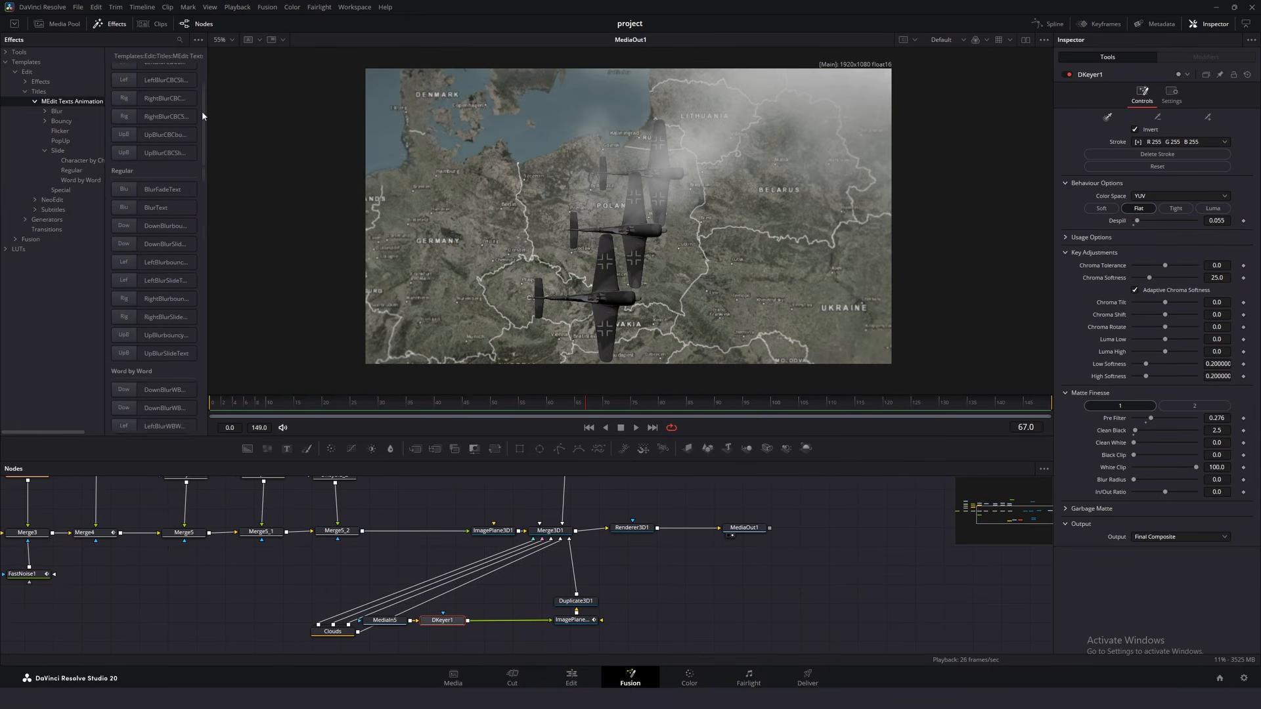
pyautogui.click(63, 111)
pyautogui.click(66, 121)
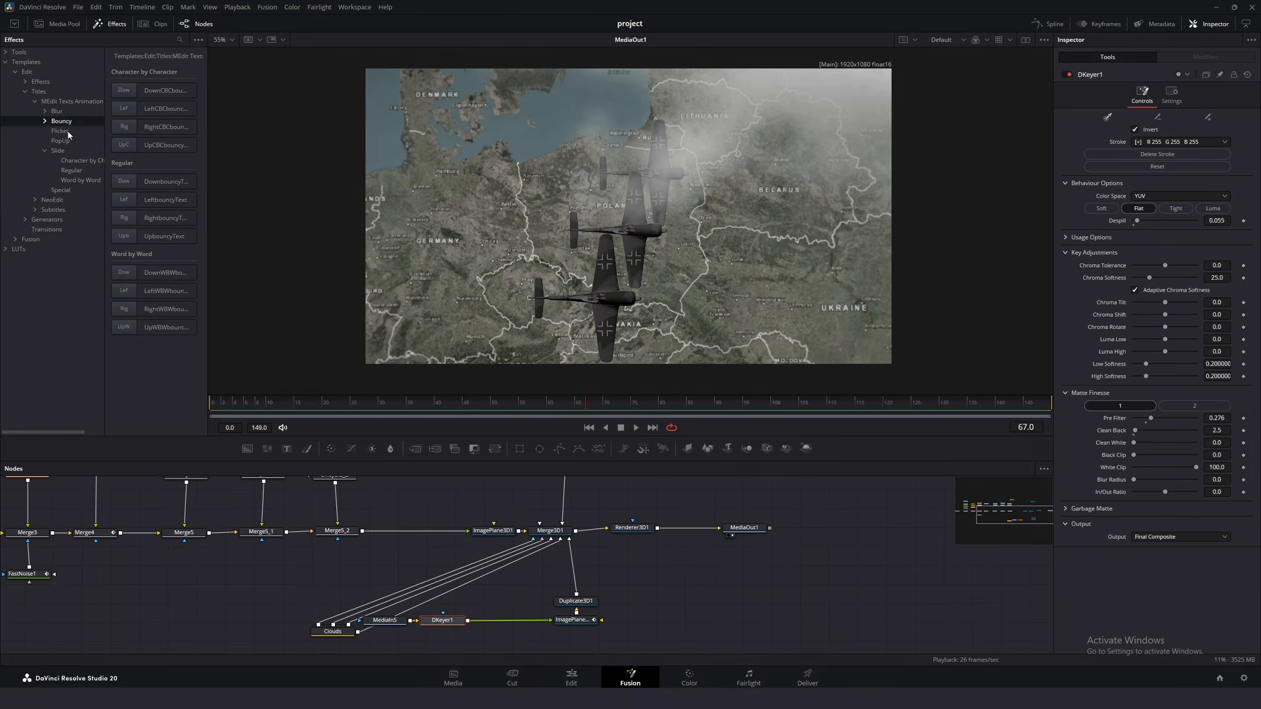
pyautogui.click(68, 132)
pyautogui.click(69, 141)
pyautogui.click(64, 152)
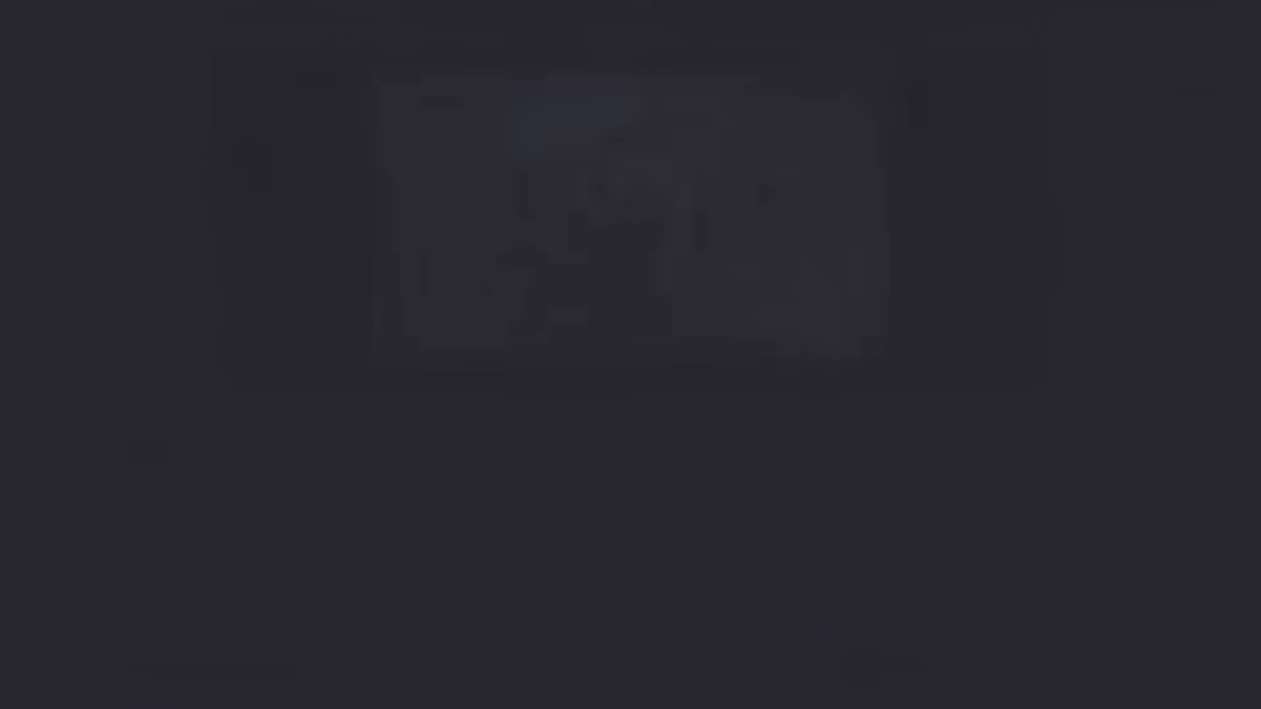